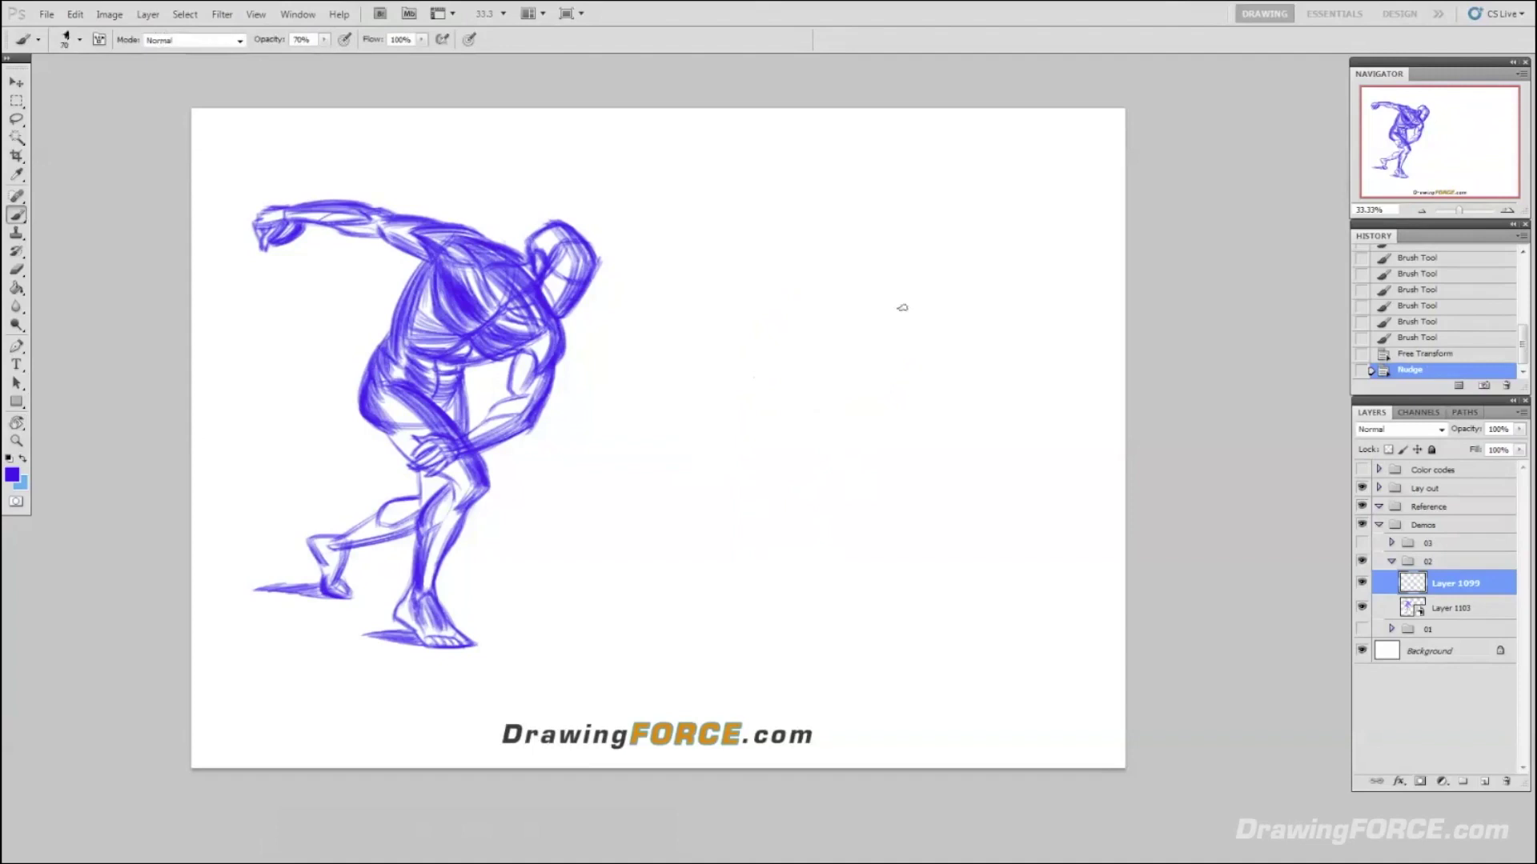
- Sketch the rib cage to the right of the statue drawing with a sloping shoulder line, a long back curve and a curved underside
left_click_drag(805, 258, 924, 340)
left_click_drag(805, 258, 922, 338)
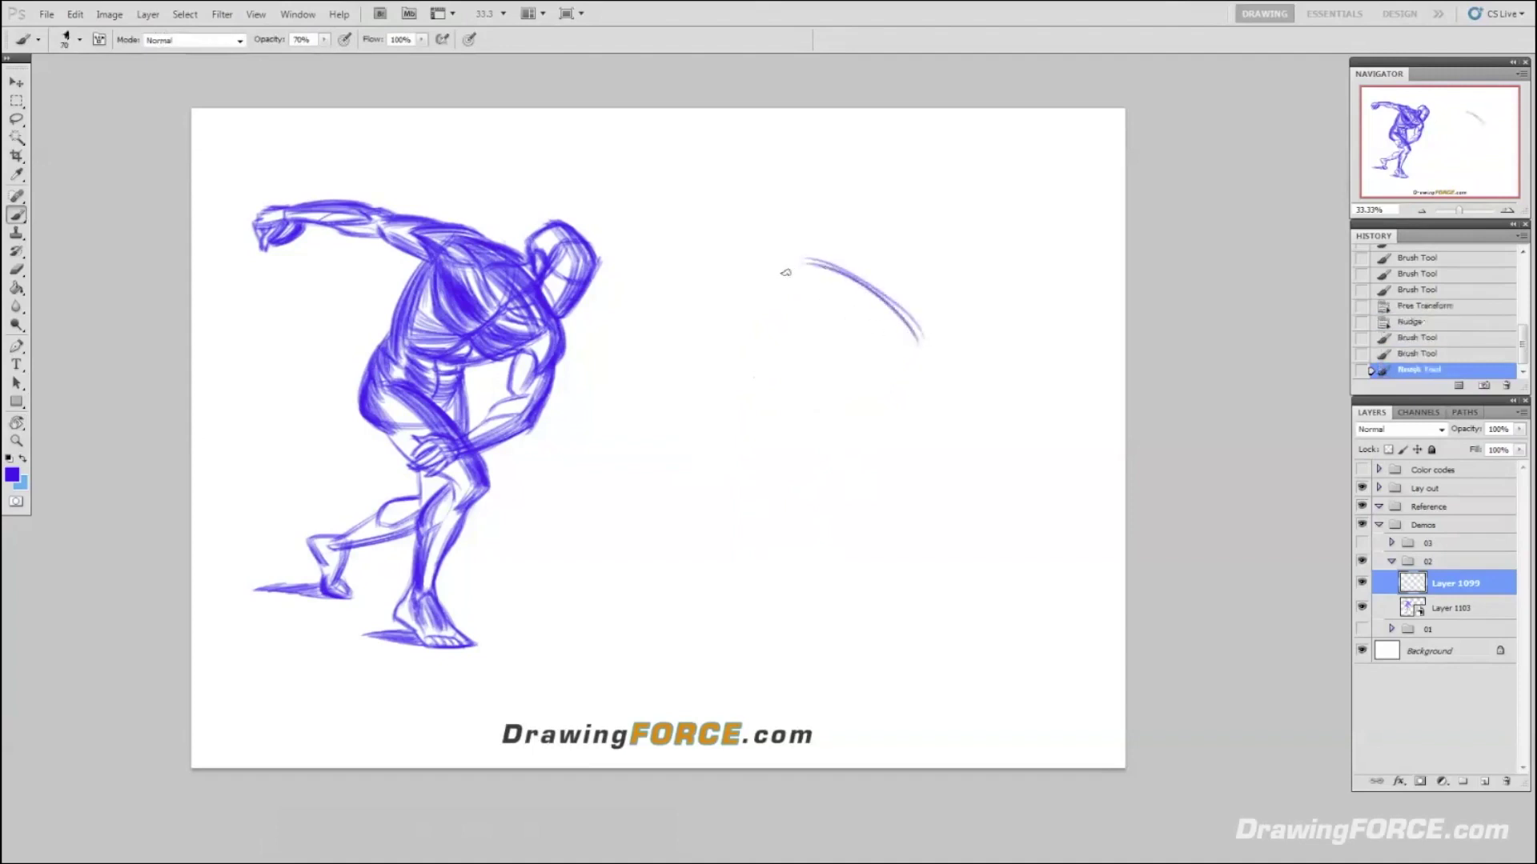
mouse_move(807, 260)
left_mouse_down()
mouse_move(712, 424)
mouse_move(737, 387)
mouse_move(716, 455)
left_mouse_up()
left_click_drag(802, 262, 718, 461)
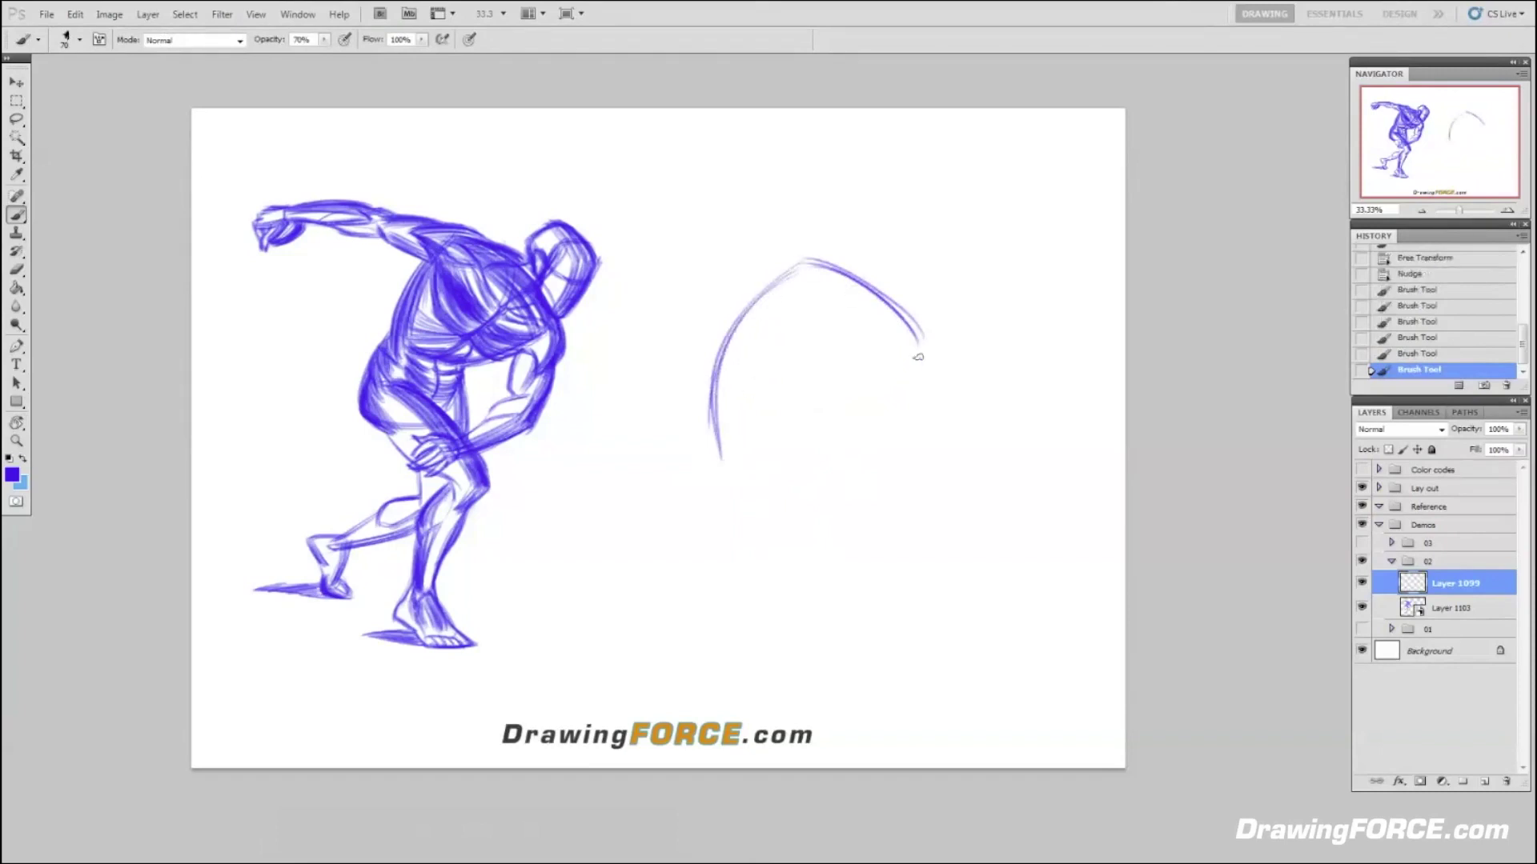
mouse_move(856, 282)
left_mouse_down()
mouse_move(919, 345)
mouse_move(794, 401)
left_mouse_up()
left_click_drag(912, 348, 795, 402)
mouse_move(737, 360)
left_mouse_down()
mouse_move(829, 395)
mouse_move(738, 358)
mouse_move(735, 370)
mouse_move(859, 340)
mouse_move(915, 347)
mouse_move(764, 406)
mouse_move(751, 333)
mouse_move(713, 392)
mouse_move(713, 463)
mouse_move(703, 404)
mouse_move(731, 408)
mouse_move(714, 463)
left_mouse_up()
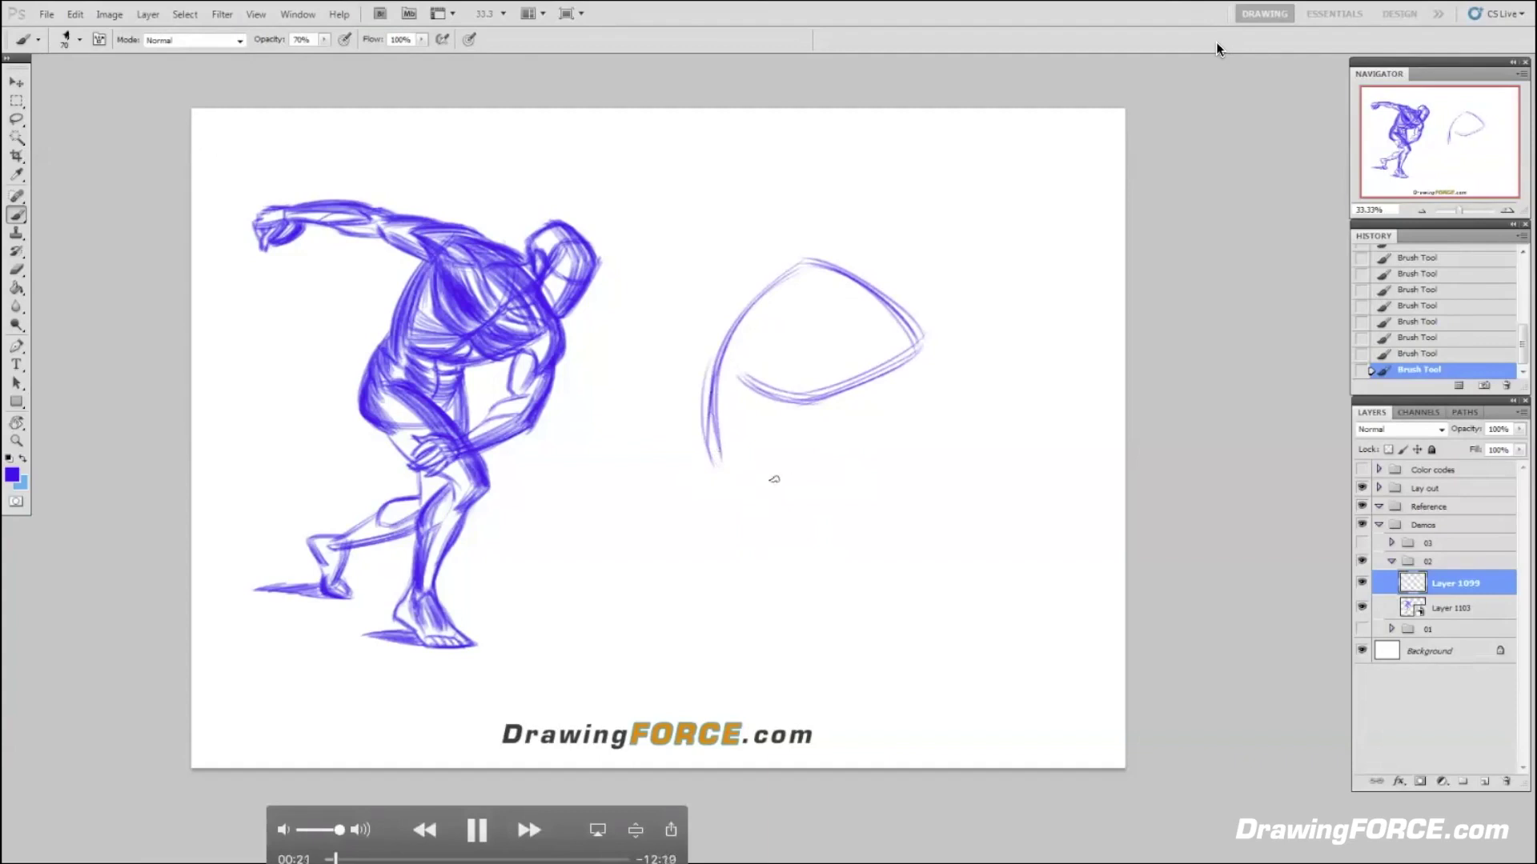
- Draw the curved base of the pelvis and the short front line of the abdomen beneath the rib cage
mouse_move(810, 469)
left_mouse_down()
mouse_move(713, 464)
mouse_move(821, 464)
left_mouse_up()
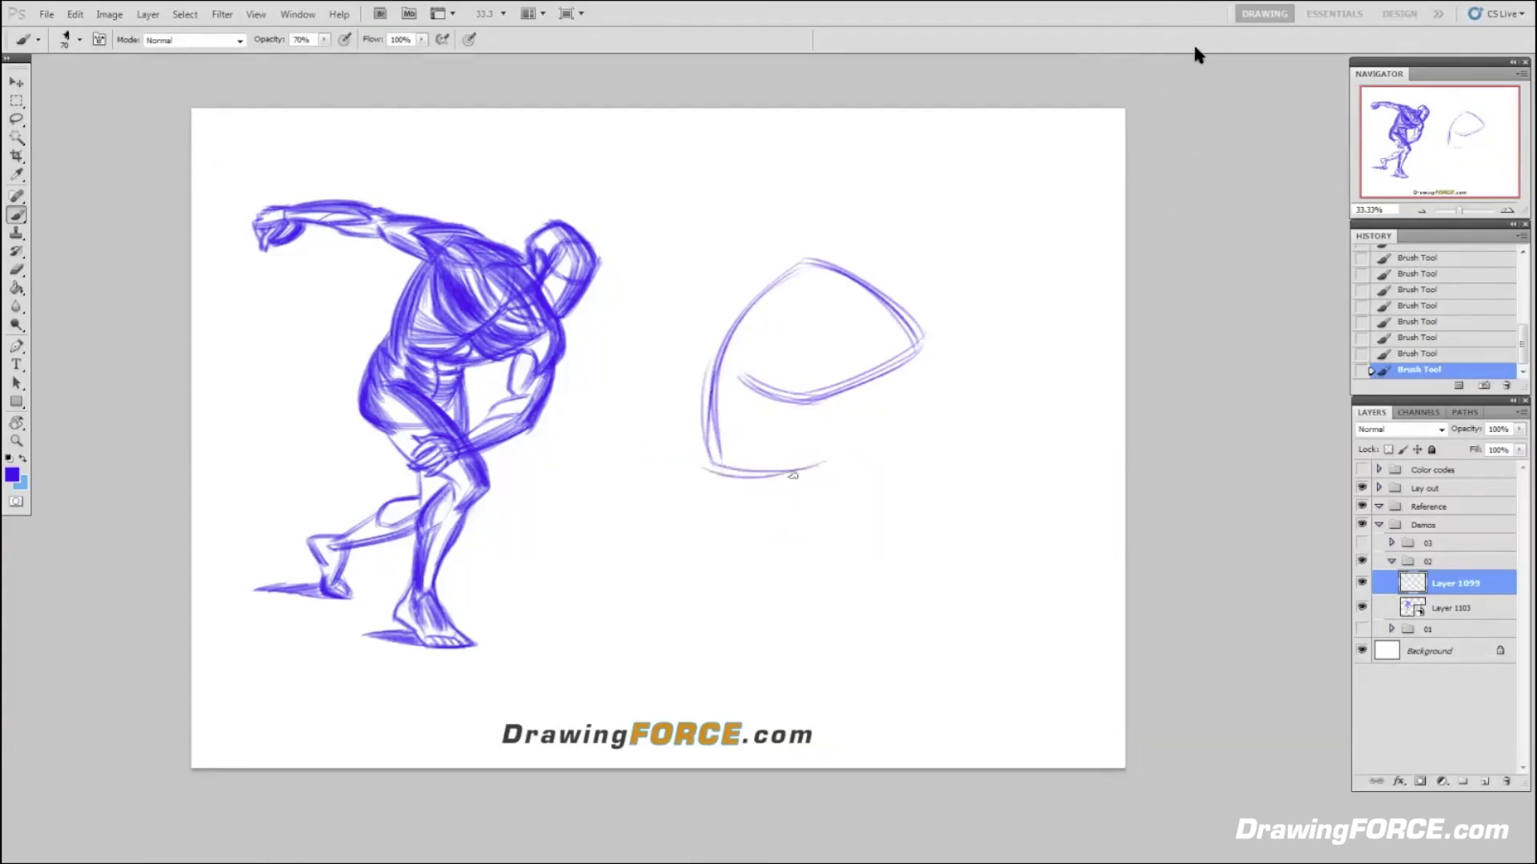
left_click_drag(712, 478, 815, 468)
left_click_drag(710, 467, 813, 461)
left_click_drag(653, 520, 589, 485)
left_click_drag(807, 416, 810, 461)
- Outline a small bent-torso diagram in red between the two figures, and reinforce the blue sketch's abdomen line
left_click_drag(549, 531, 534, 569)
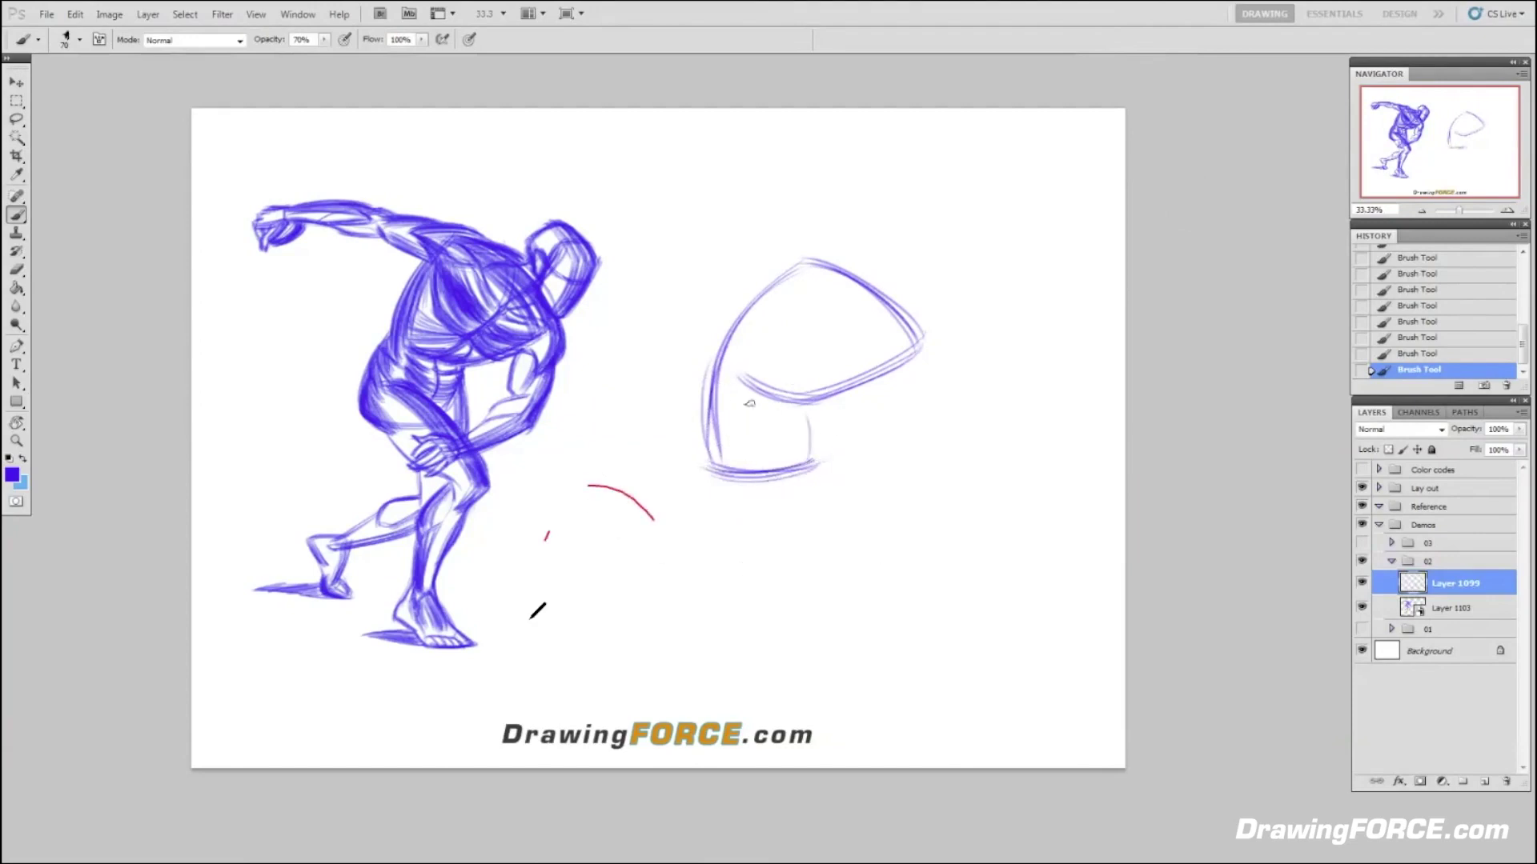
mouse_move(594, 481)
left_mouse_down()
mouse_move(535, 594)
mouse_move(601, 645)
left_mouse_up()
left_click_drag(536, 572, 584, 634)
left_click_drag(807, 415, 812, 459)
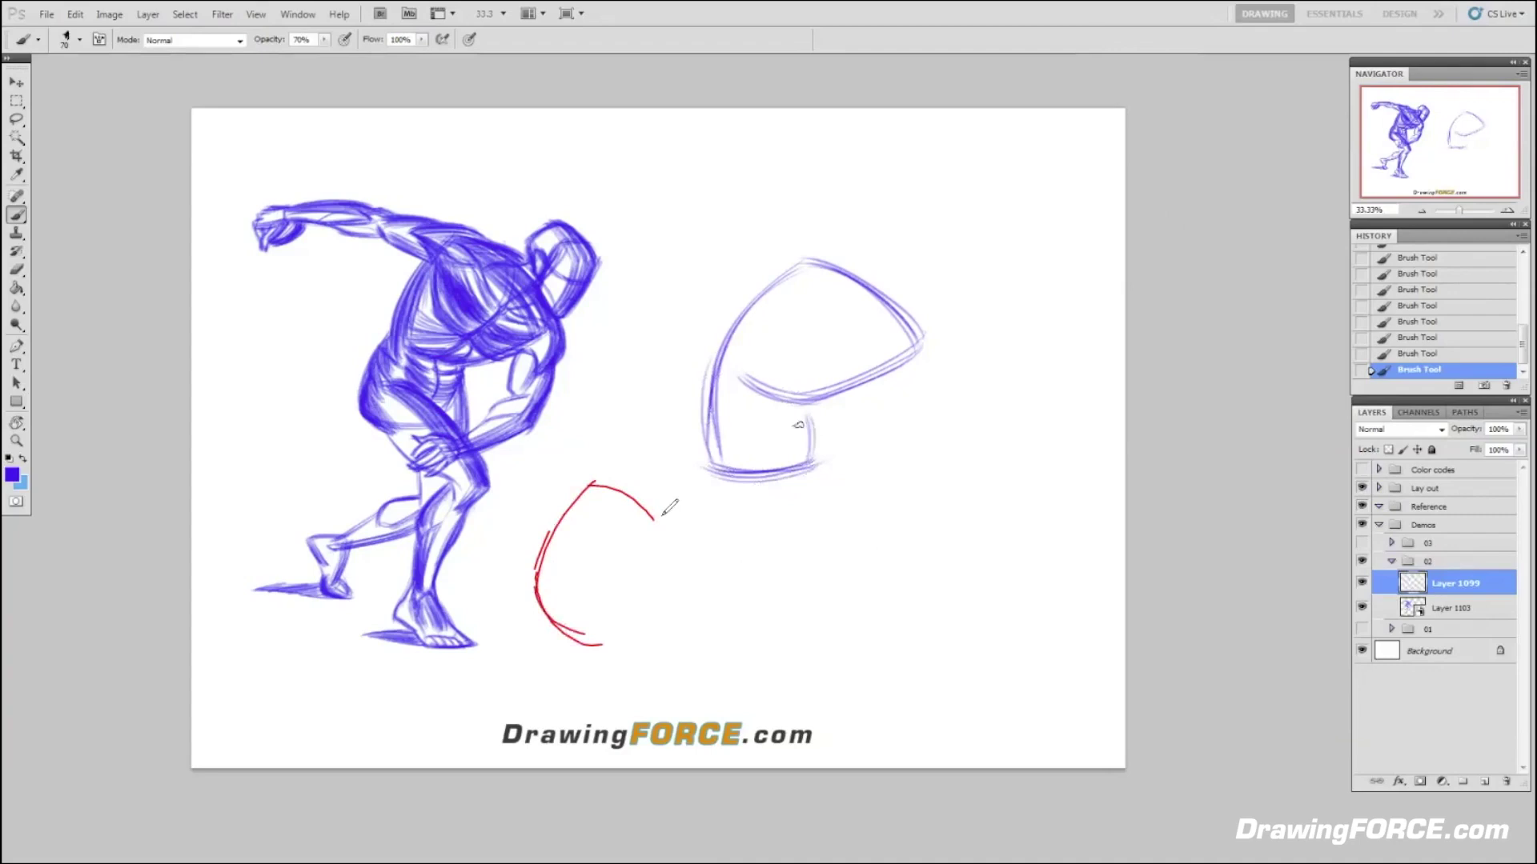
mouse_move(663, 515)
left_mouse_down()
mouse_move(592, 585)
mouse_move(620, 647)
left_mouse_up()
left_click_drag(614, 582, 624, 636)
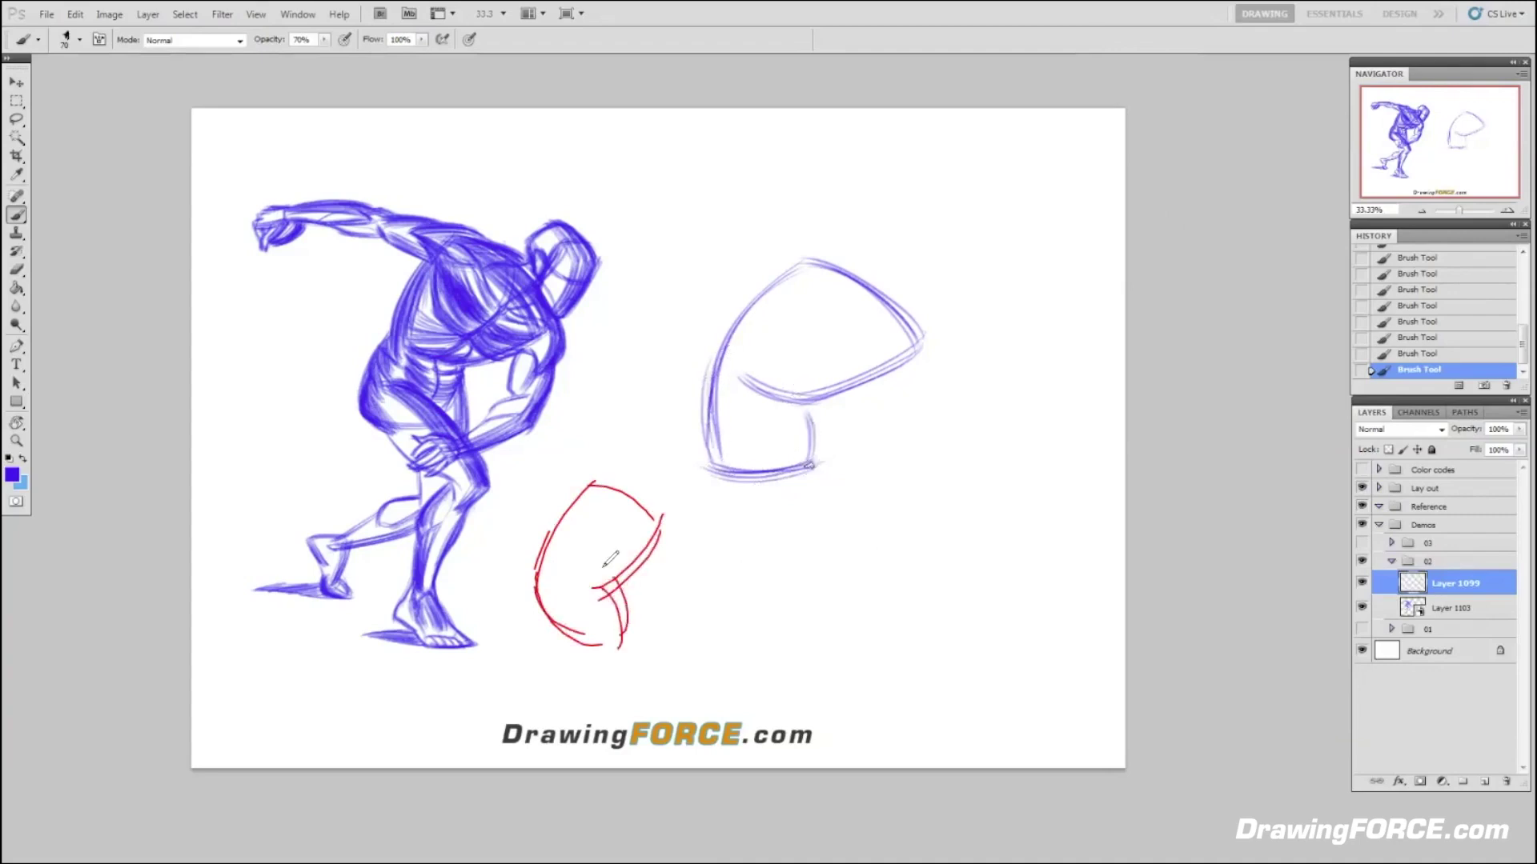
mouse_move(573, 566)
left_mouse_down()
mouse_move(616, 588)
mouse_move(627, 571)
left_mouse_up()
- Build up the blue torso's shoulder edge with repeated curved strokes following the slope of the upper back
left_click_drag(810, 260, 924, 348)
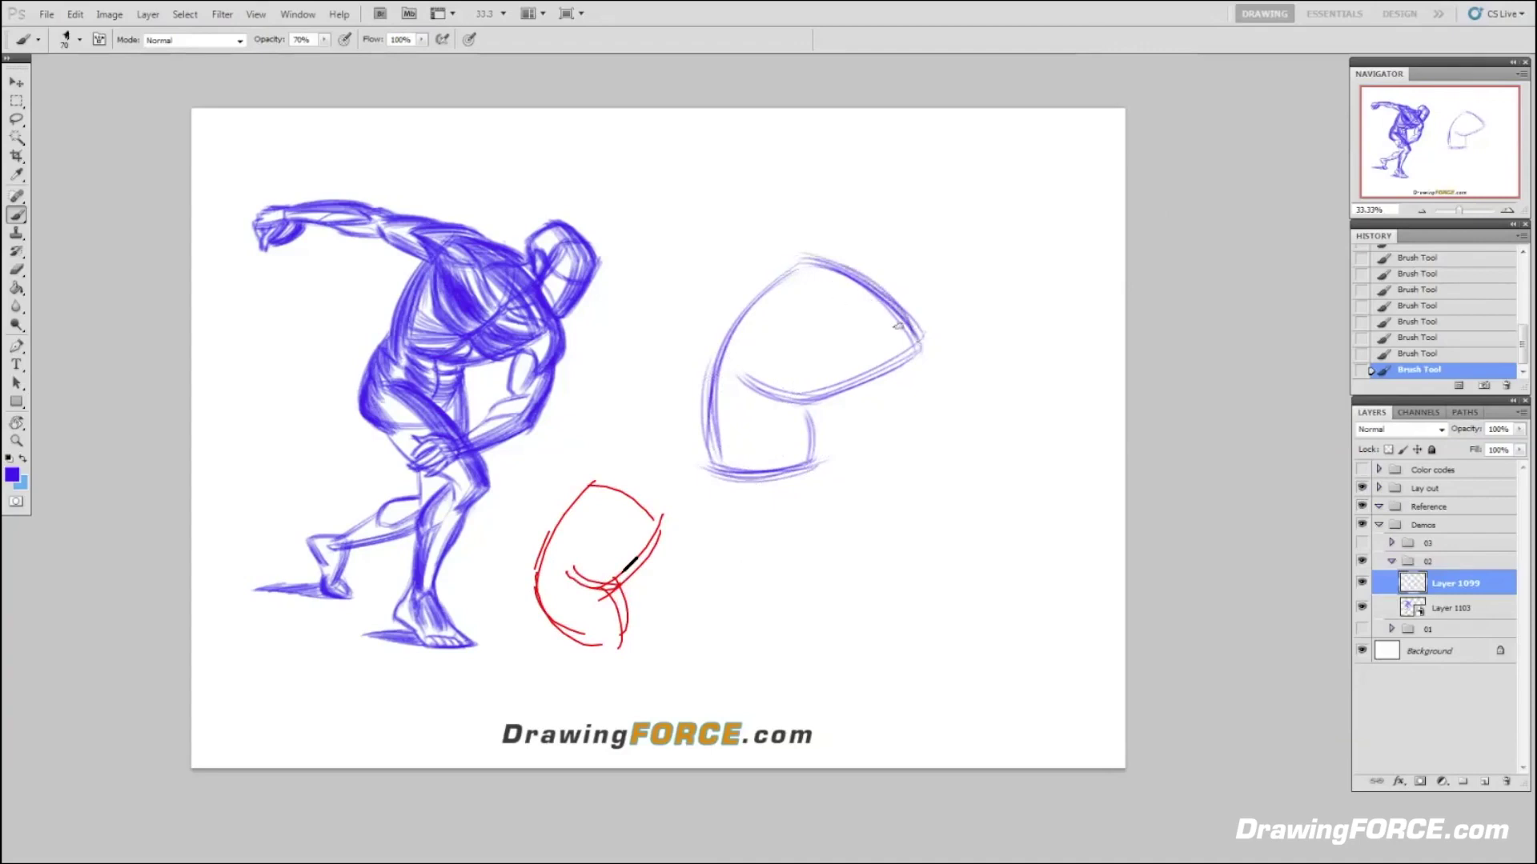
mouse_move(810, 265)
left_mouse_down()
mouse_move(908, 347)
mouse_move(891, 349)
left_mouse_up()
left_click_drag(799, 267, 905, 352)
left_click_drag(813, 272, 905, 351)
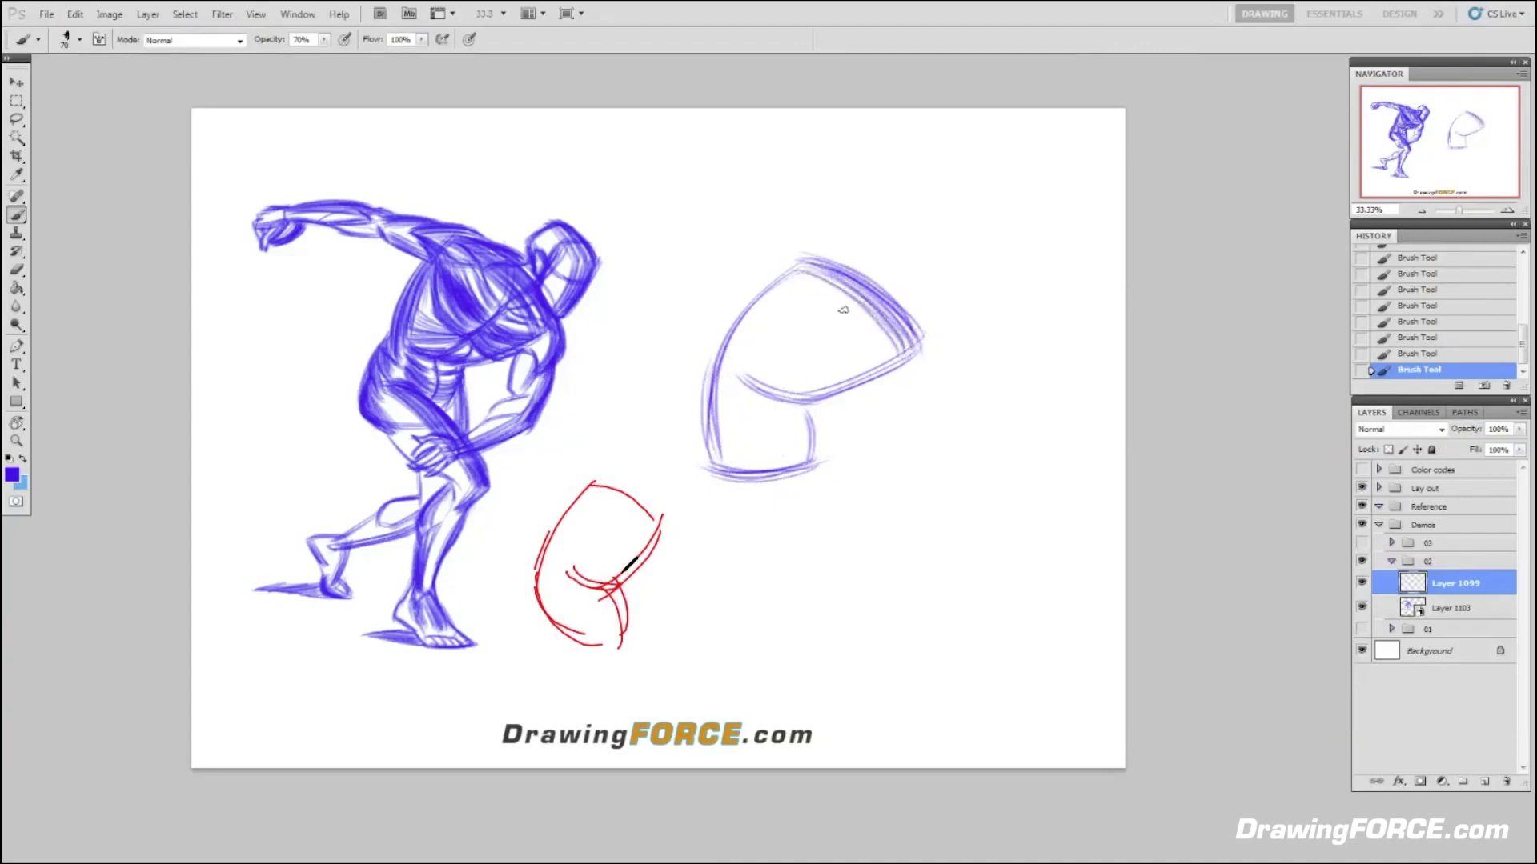
left_click_drag(798, 269, 916, 352)
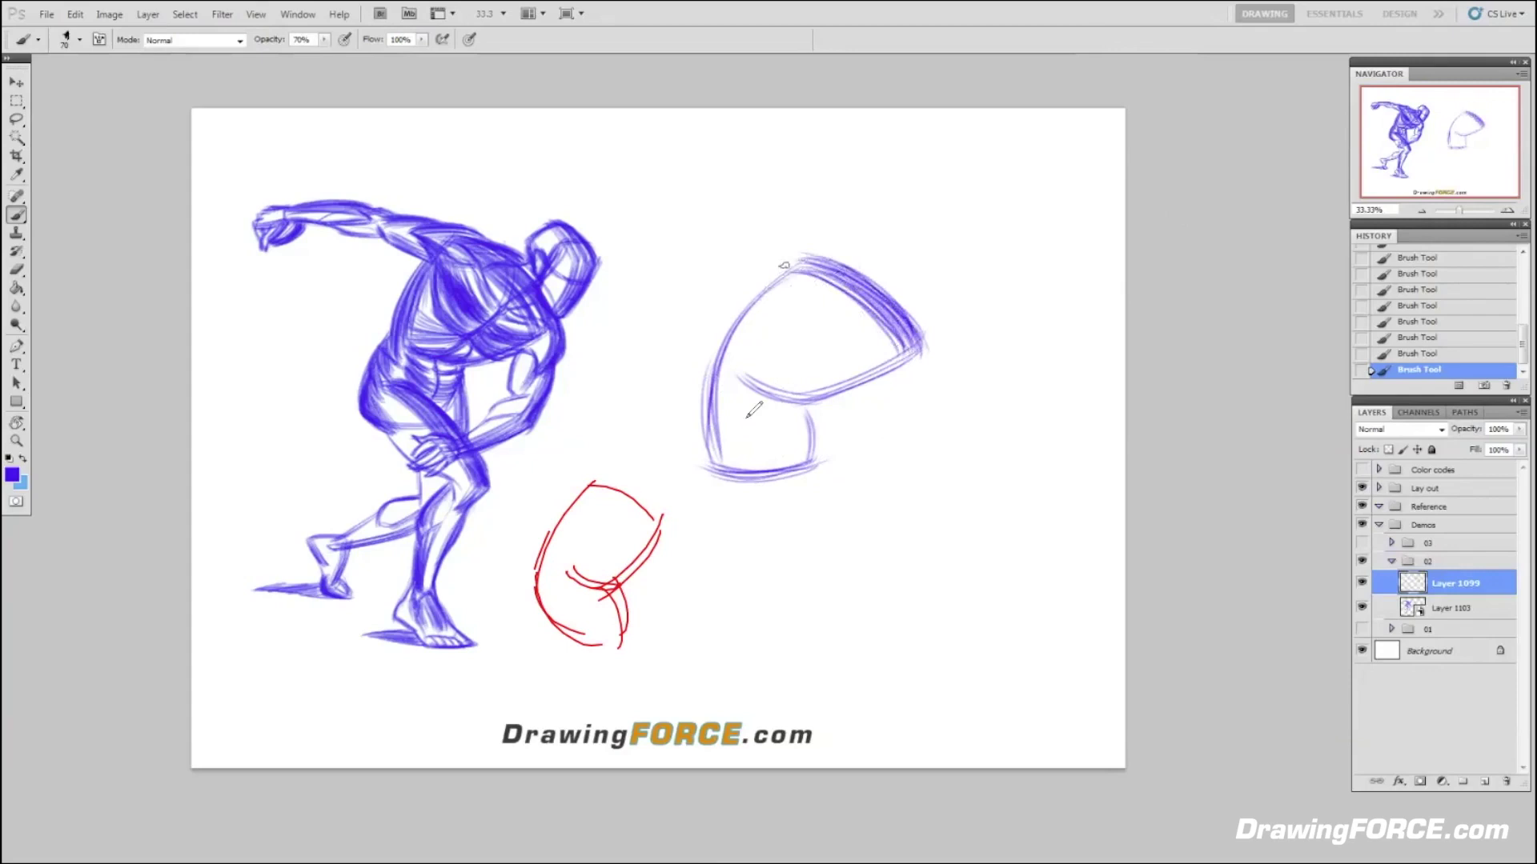
- Mark the corners and end bands of the red torso diagram, and add centre and hip contour lines to the blue torso
left_click_drag(663, 522, 678, 518)
mouse_move(583, 634)
left_mouse_down()
mouse_move(645, 622)
mouse_move(595, 646)
mouse_move(583, 630)
mouse_move(629, 614)
mouse_move(564, 627)
left_mouse_up()
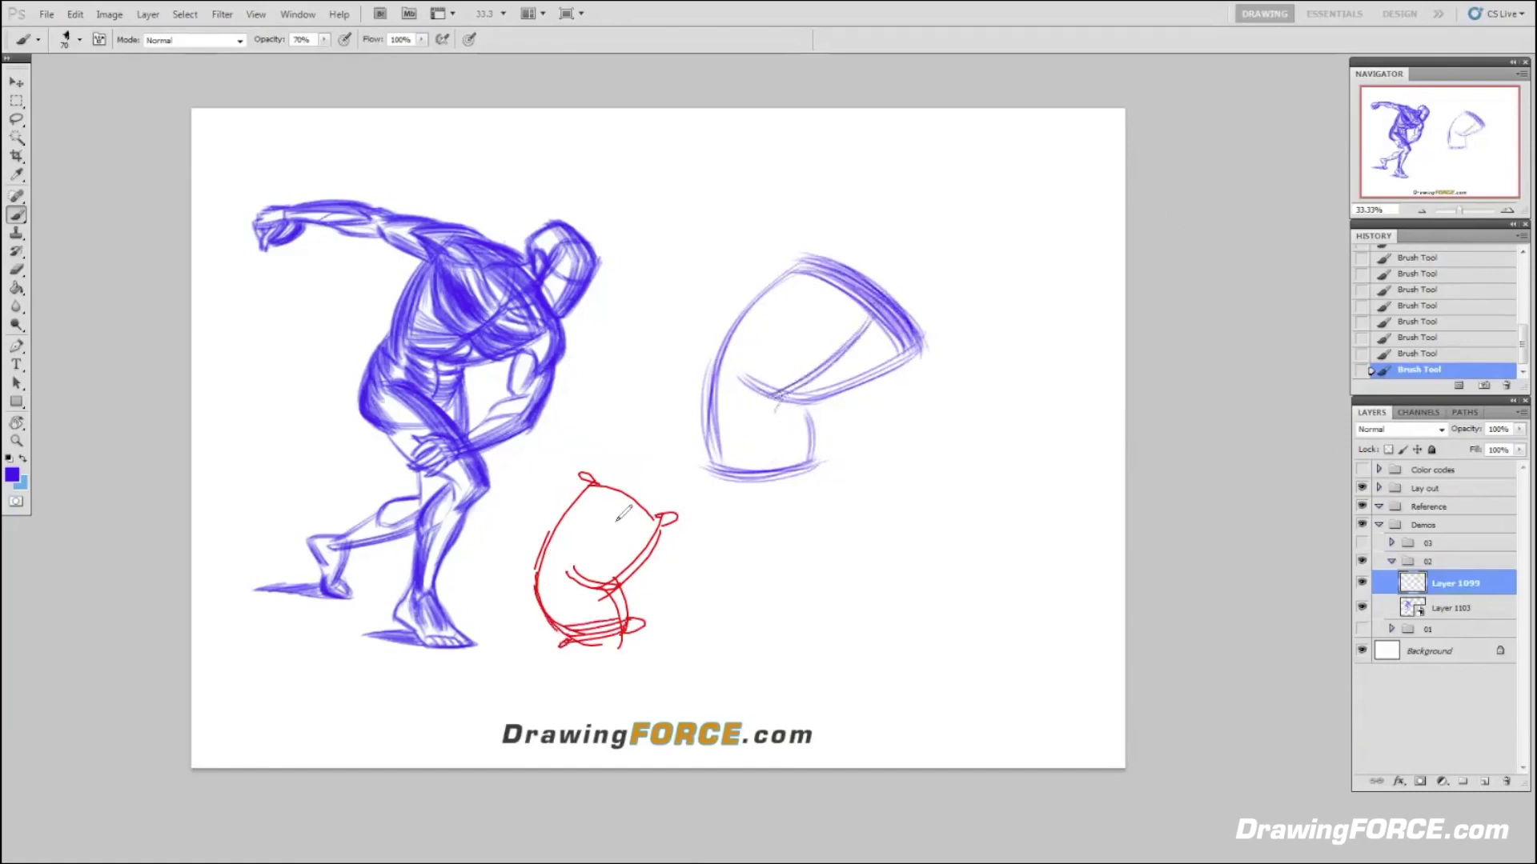
left_click_drag(577, 495, 649, 535)
left_click_drag(587, 496, 656, 524)
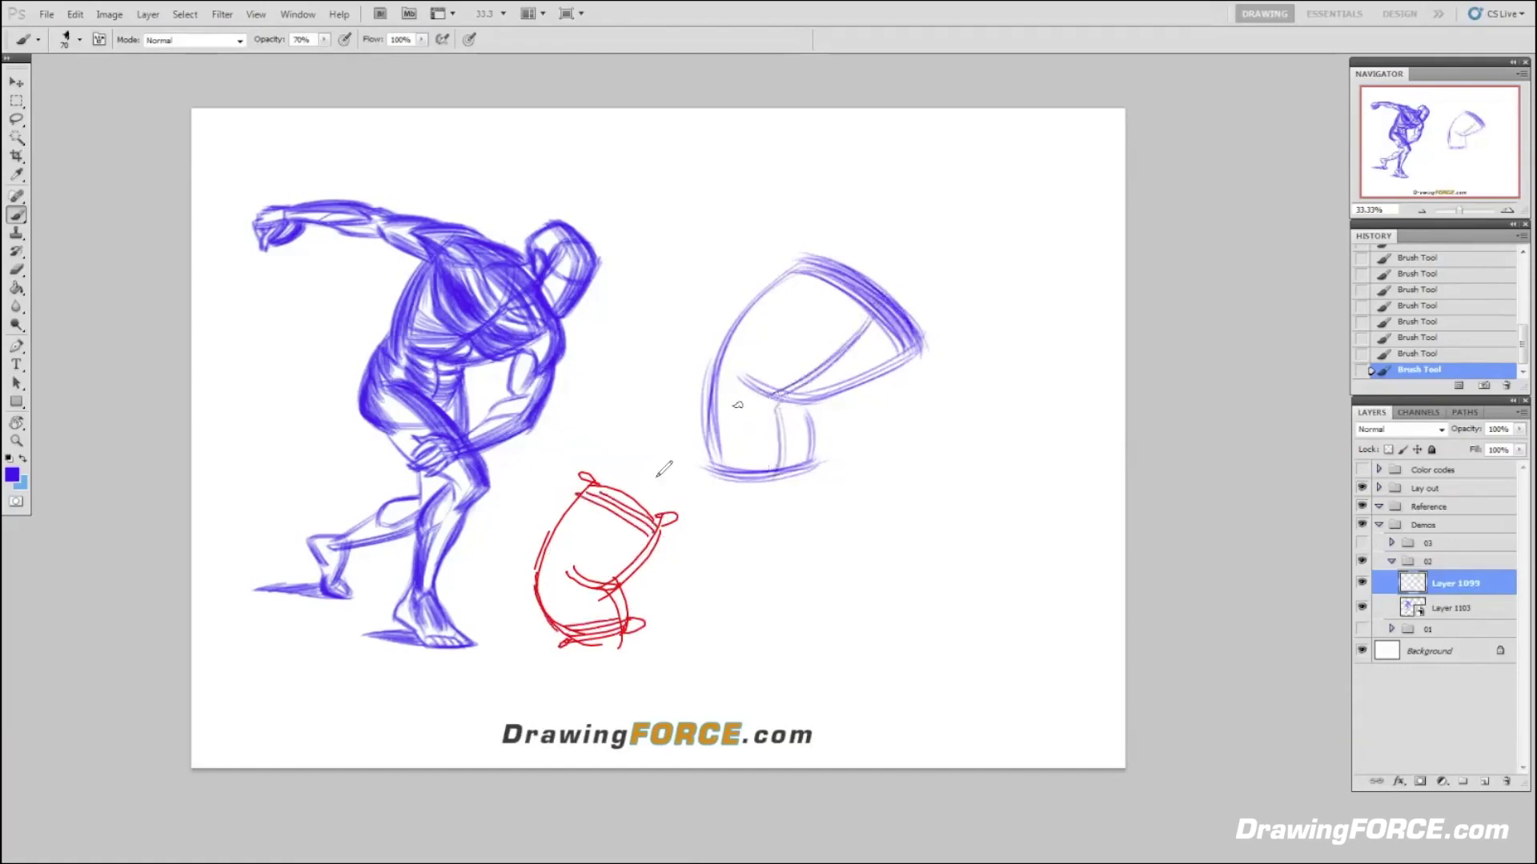
mouse_move(595, 613)
left_mouse_down()
mouse_move(615, 641)
mouse_move(596, 650)
left_mouse_up()
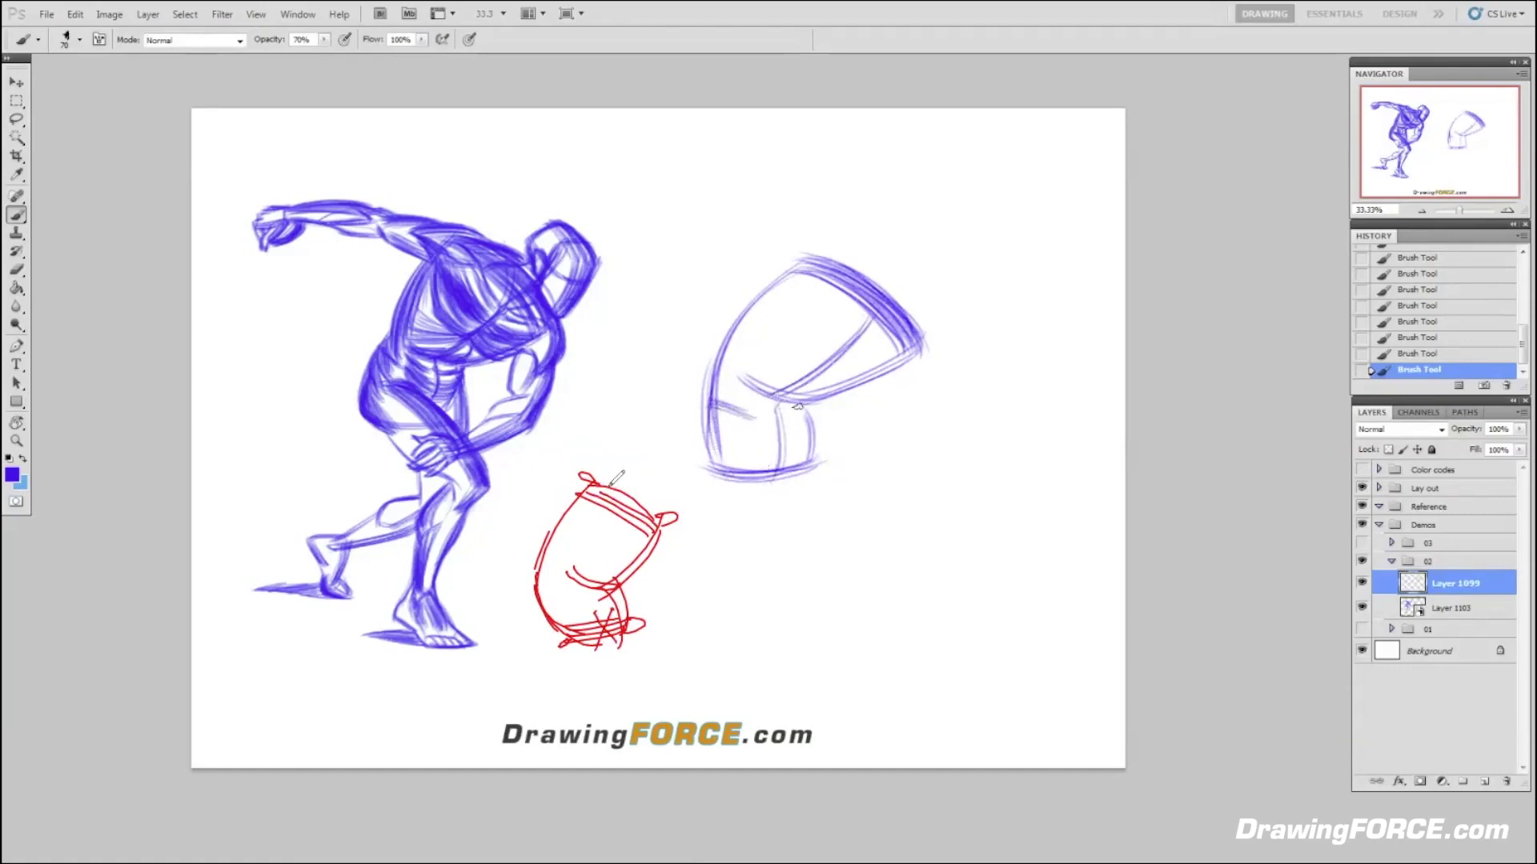
mouse_move(580, 496)
left_mouse_down()
mouse_move(662, 519)
mouse_move(612, 483)
mouse_move(608, 500)
mouse_move(613, 484)
mouse_move(662, 520)
mouse_move(592, 494)
mouse_move(664, 519)
mouse_move(626, 484)
mouse_move(661, 528)
left_mouse_up()
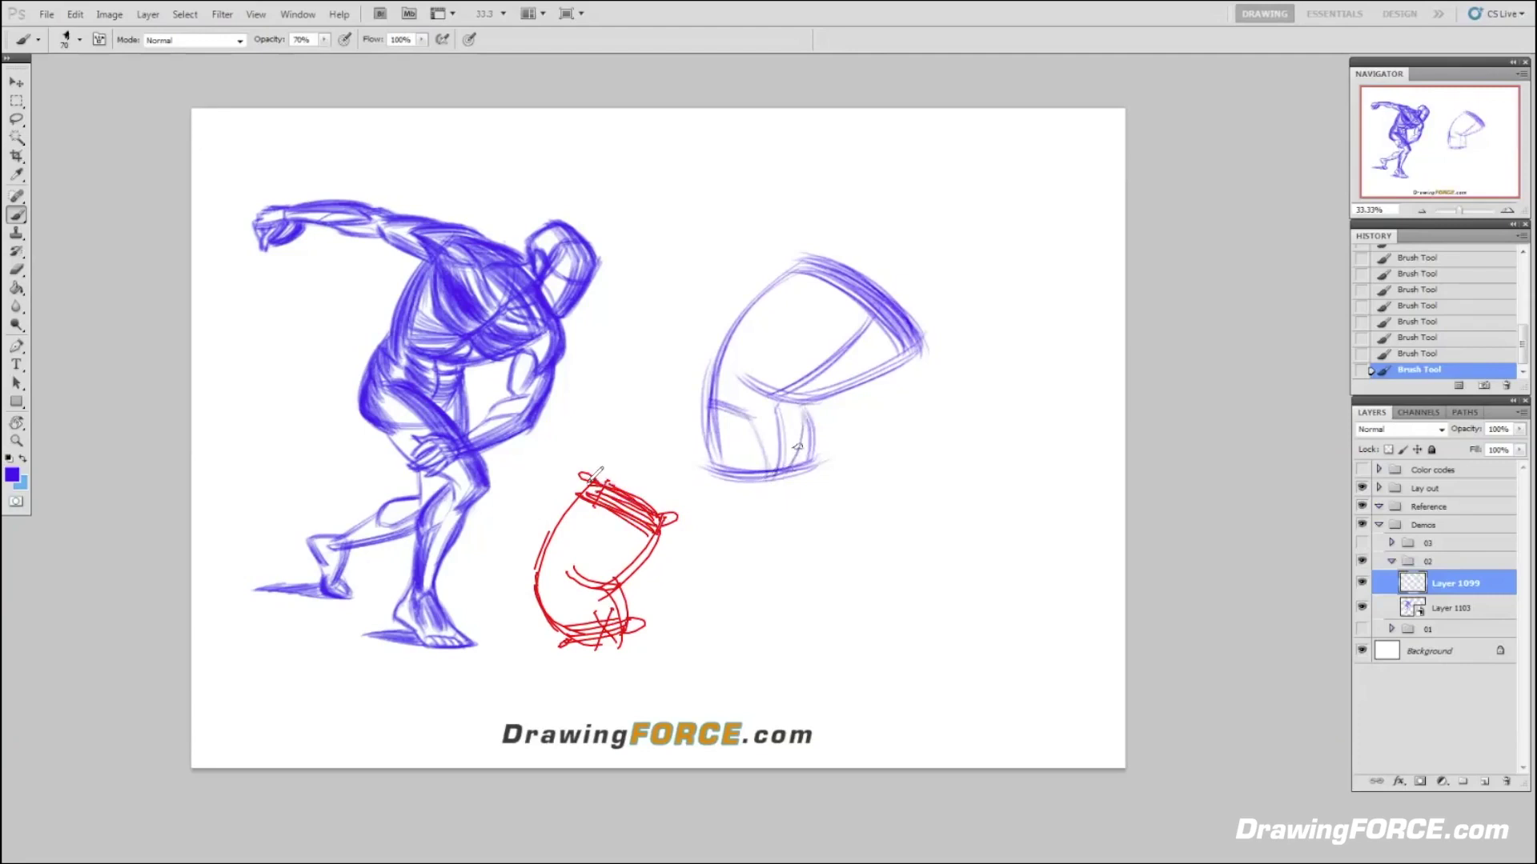
left_click_drag(601, 483, 591, 505)
left_click_drag(705, 408, 742, 416)
- Label the blue torso's shoulder strokes "FORCE SURFACE LINES" in red, and draw a downward arrow above the statue's shoulders
left_click_drag(894, 250, 864, 284)
mouse_move(909, 238)
left_mouse_down()
mouse_move(971, 220)
mouse_move(941, 275)
mouse_move(1042, 236)
left_mouse_up()
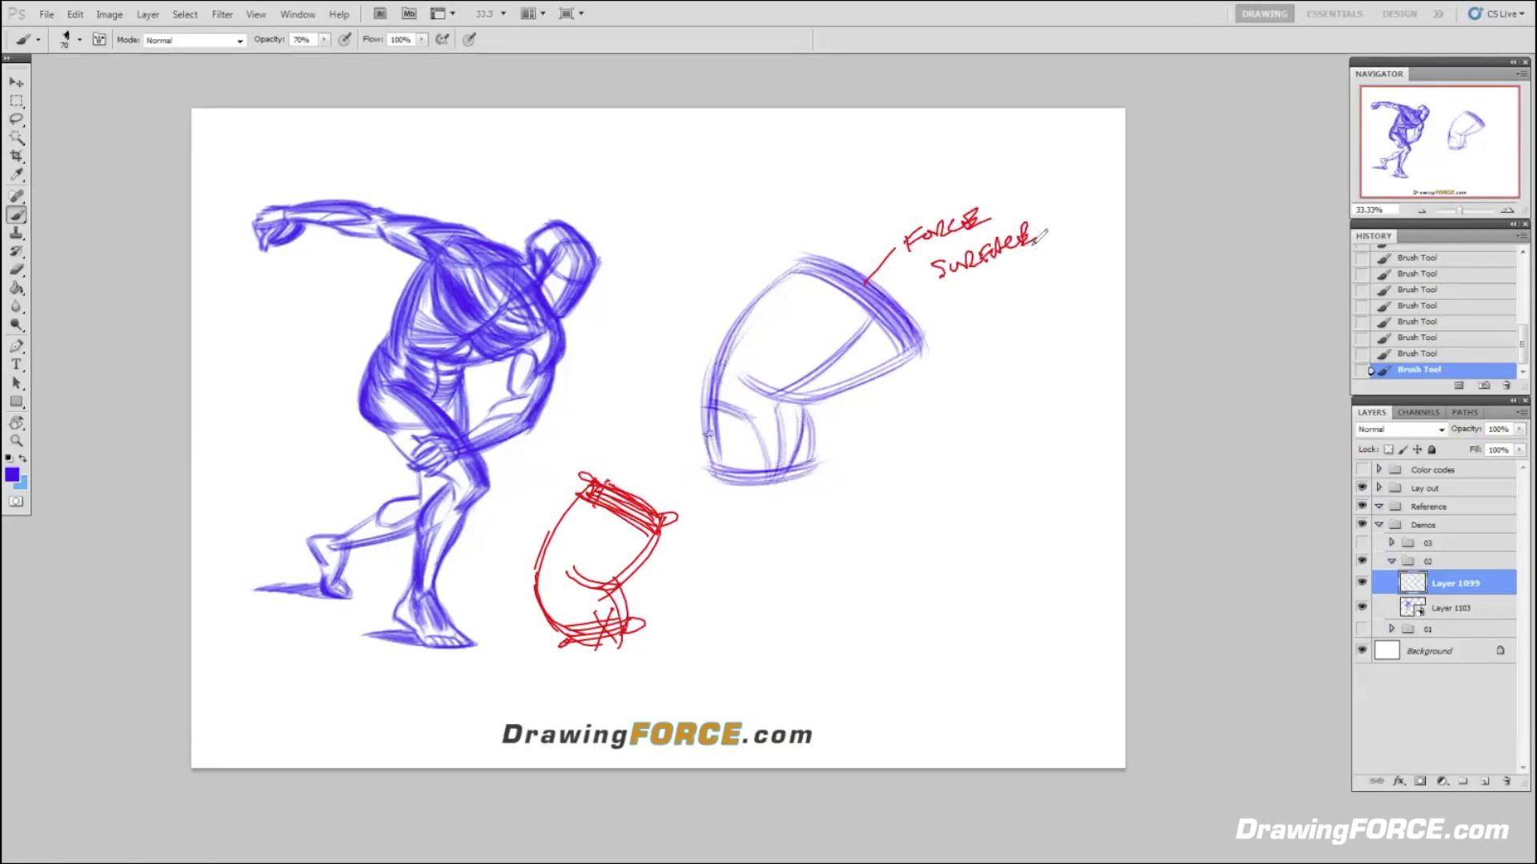
mouse_move(980, 280)
left_mouse_down()
mouse_move(996, 296)
mouse_move(1051, 272)
left_mouse_up()
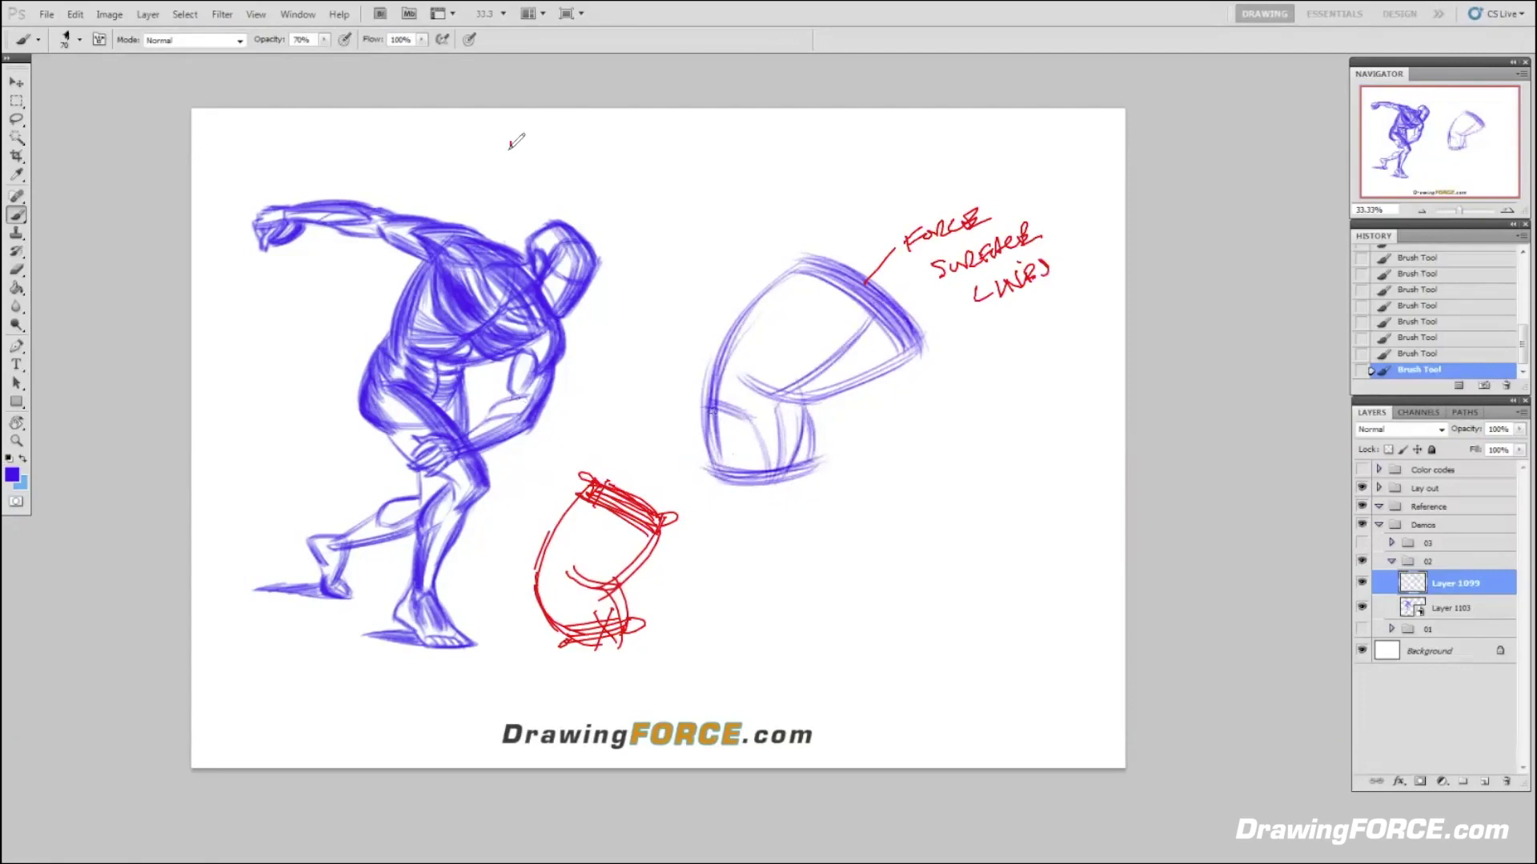
mouse_move(509, 141)
left_mouse_down()
mouse_move(508, 223)
mouse_move(519, 210)
left_mouse_up()
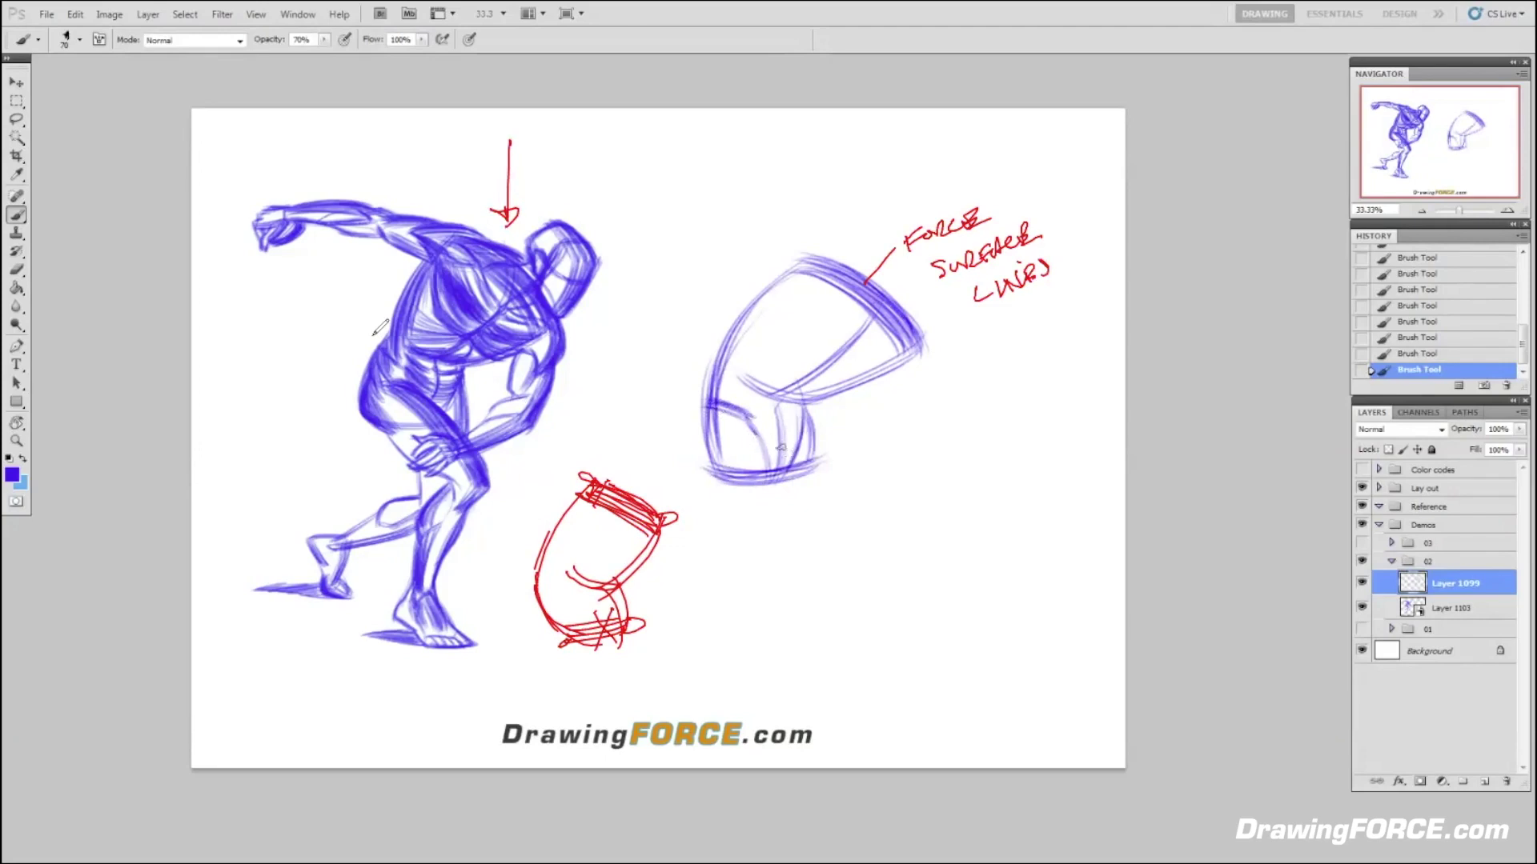
- Draw the supporting leg's thigh from the pelvis down to the knee with bold, repeated diagonal strokes
mouse_move(744, 432)
left_mouse_down()
mouse_move(804, 464)
mouse_move(855, 522)
left_mouse_up()
left_click_drag(753, 439, 853, 524)
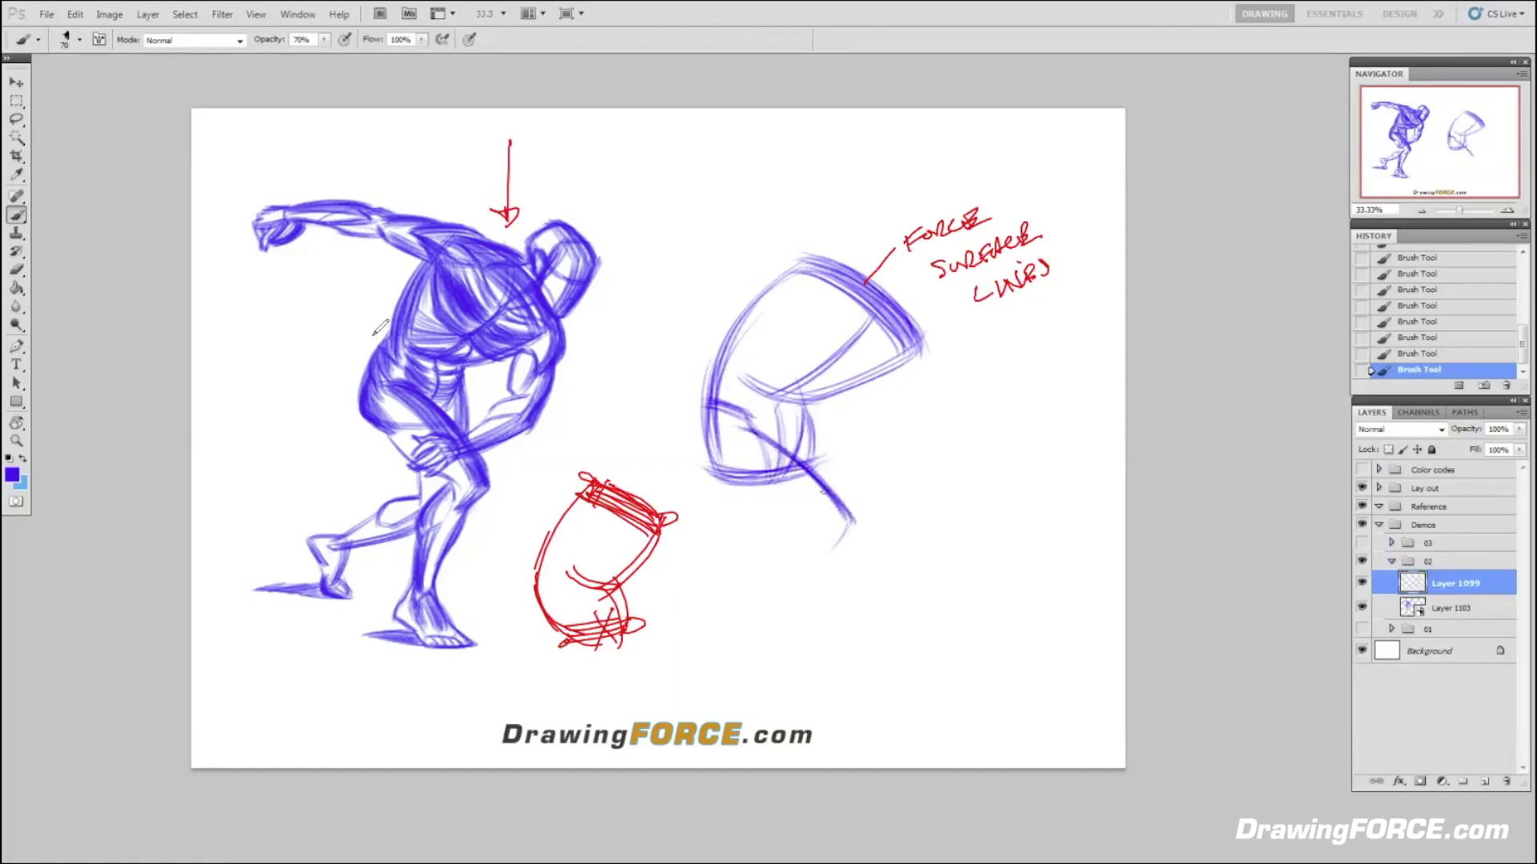
left_click_drag(824, 491, 851, 523)
mouse_move(752, 439)
left_mouse_down()
mouse_move(814, 489)
mouse_move(726, 438)
mouse_move(836, 531)
mouse_move(748, 444)
left_mouse_up()
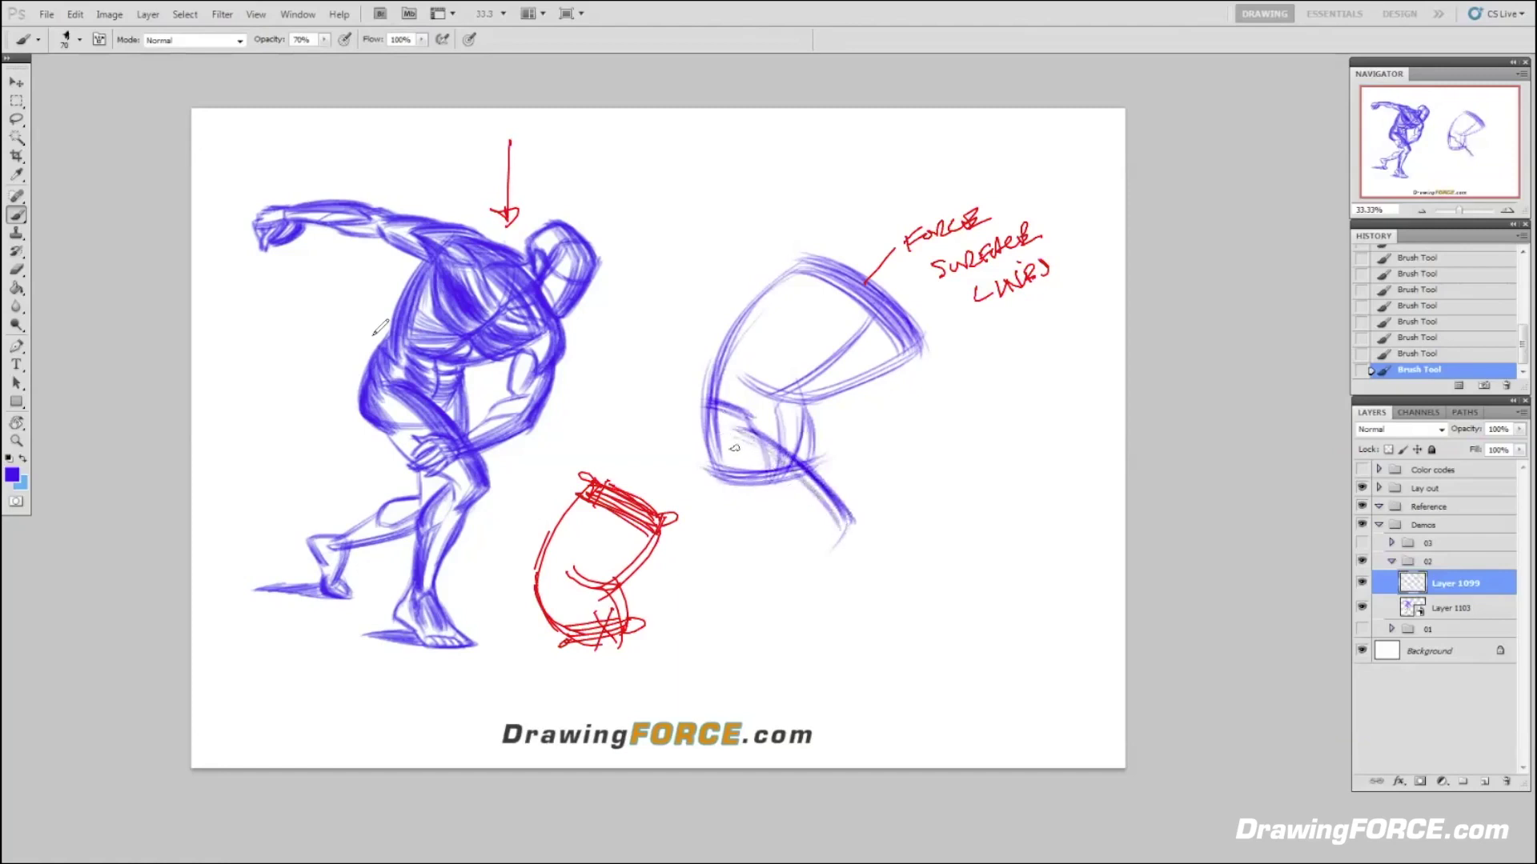
left_click_drag(833, 529, 744, 448)
mouse_move(833, 522)
left_mouse_down()
mouse_move(735, 441)
mouse_move(834, 517)
left_mouse_up()
left_click_drag(773, 452, 840, 519)
- Draw the supporting leg's calf as a curve bowing backward from the knee to the ankle, and darken it
mouse_move(724, 437)
left_mouse_down()
mouse_move(842, 518)
mouse_move(769, 564)
mouse_move(771, 628)
left_mouse_up()
left_click_drag(788, 551, 776, 644)
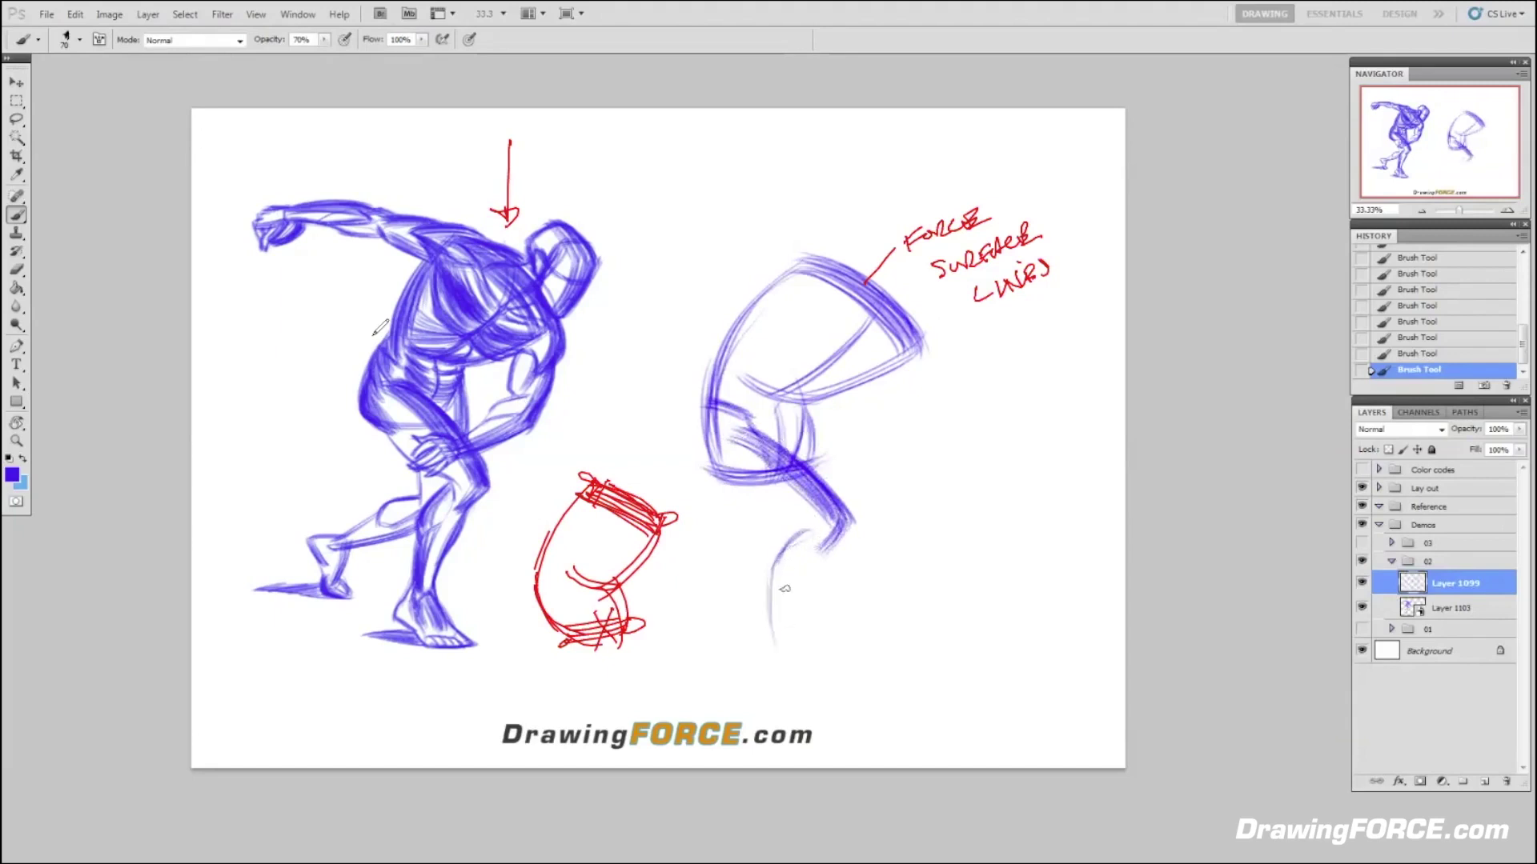
left_click_drag(783, 589, 781, 648)
left_click_drag(775, 560, 781, 650)
mouse_move(807, 529)
left_mouse_down()
mouse_move(767, 570)
mouse_move(772, 592)
mouse_move(838, 530)
mouse_move(831, 516)
mouse_move(776, 652)
mouse_move(782, 595)
mouse_move(775, 637)
left_mouse_up()
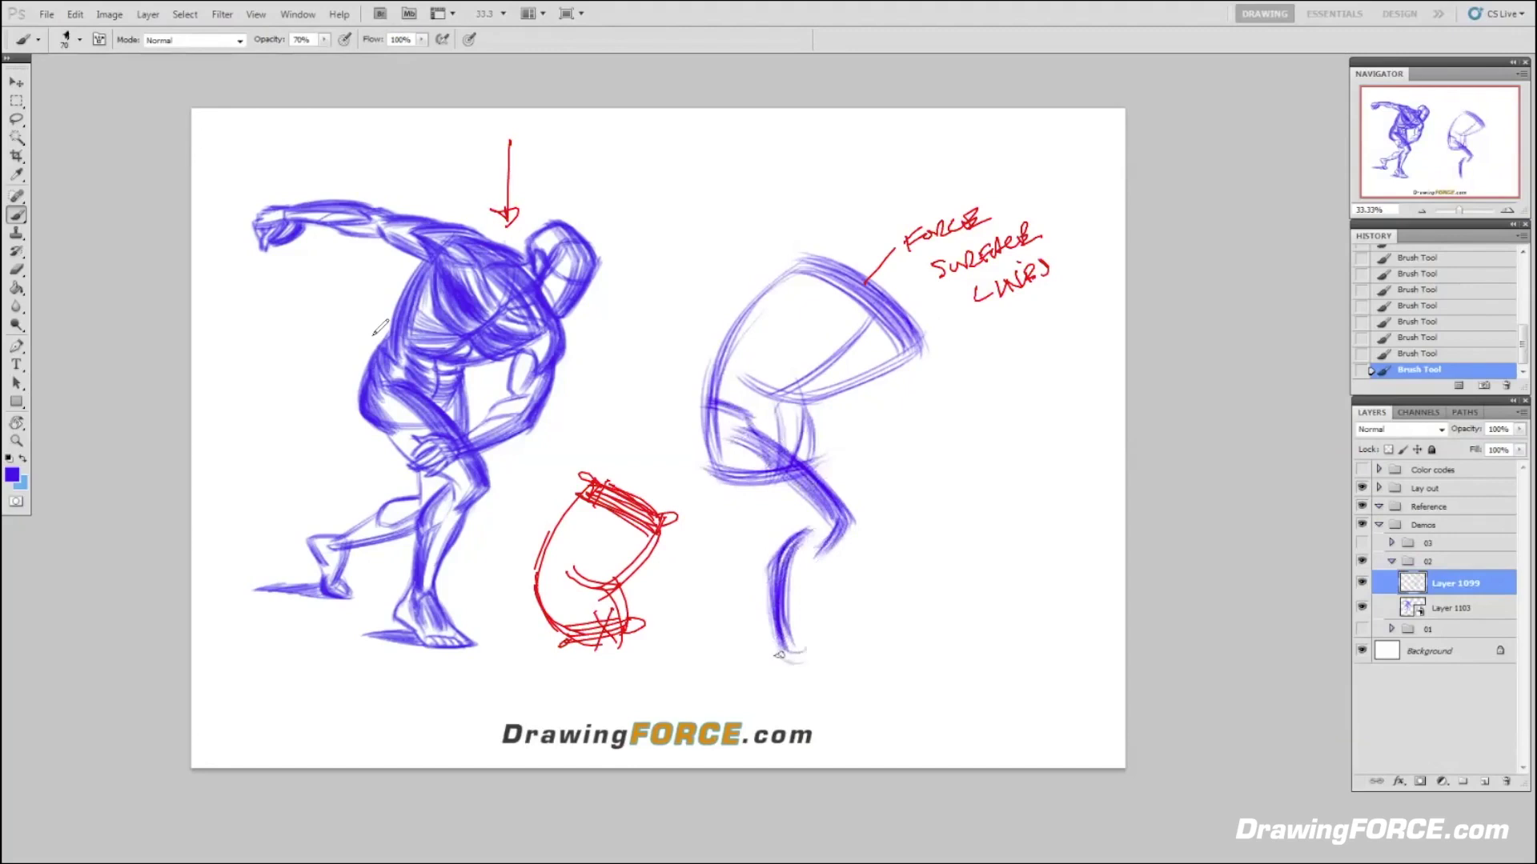
- Draw the supporting foot as a wedge below the ankle, and write an underlined, circled red "Sculpt" beside it
mouse_move(902, 694)
left_mouse_down()
mouse_move(885, 718)
mouse_move(929, 720)
left_mouse_up()
left_click_drag(800, 647, 835, 701)
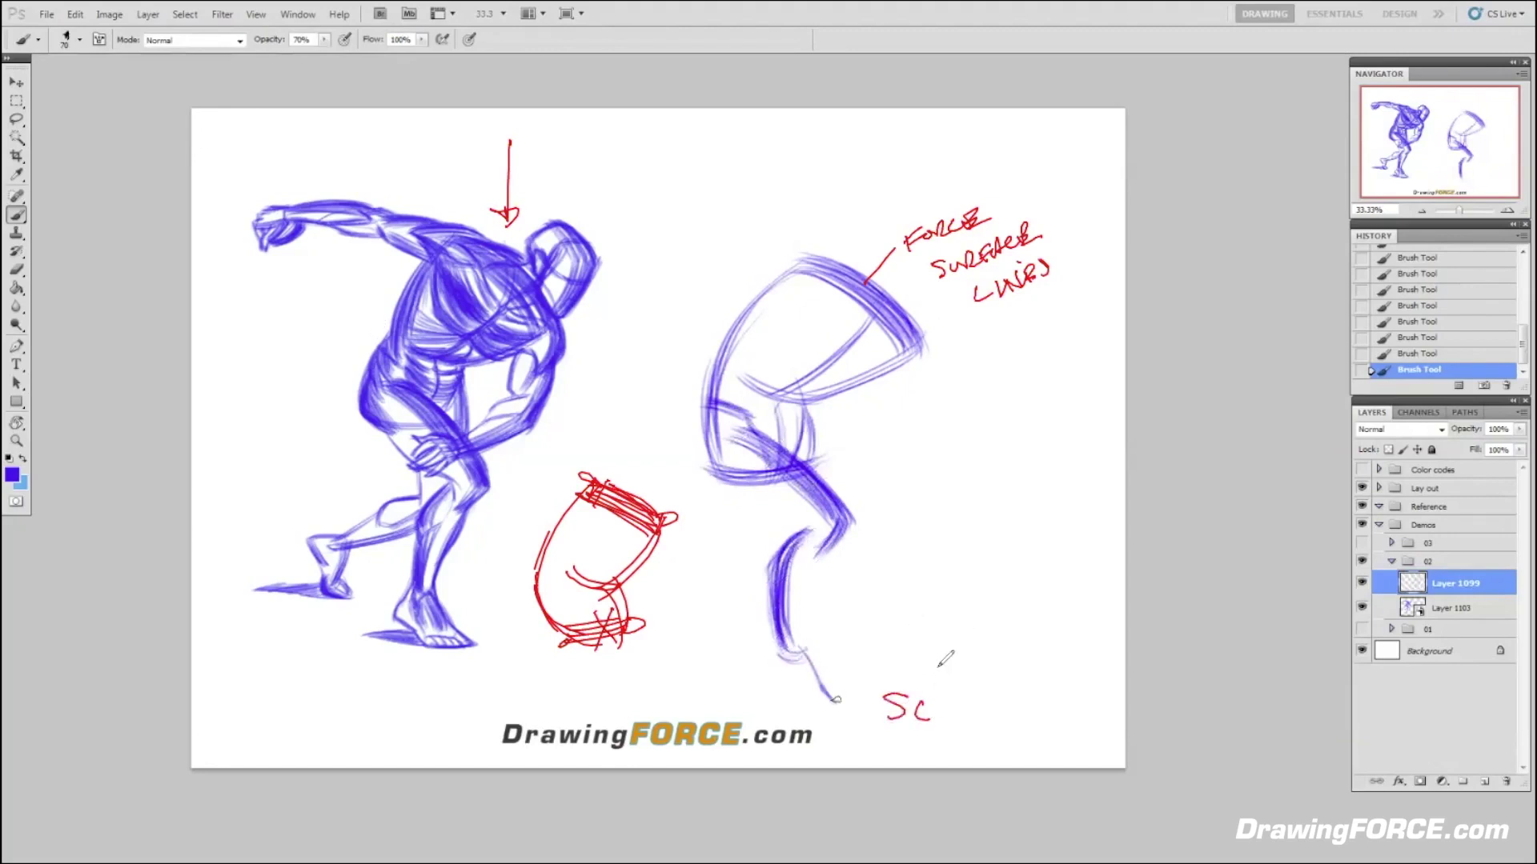
left_click_drag(802, 651, 839, 706)
mouse_move(937, 700)
left_mouse_down()
mouse_move(944, 715)
mouse_move(953, 700)
left_mouse_up()
left_click_drag(839, 707, 803, 707)
left_click_drag(964, 699, 975, 713)
left_click_drag(840, 708, 791, 709)
left_click_drag(978, 704, 995, 704)
left_click_drag(992, 671, 969, 732)
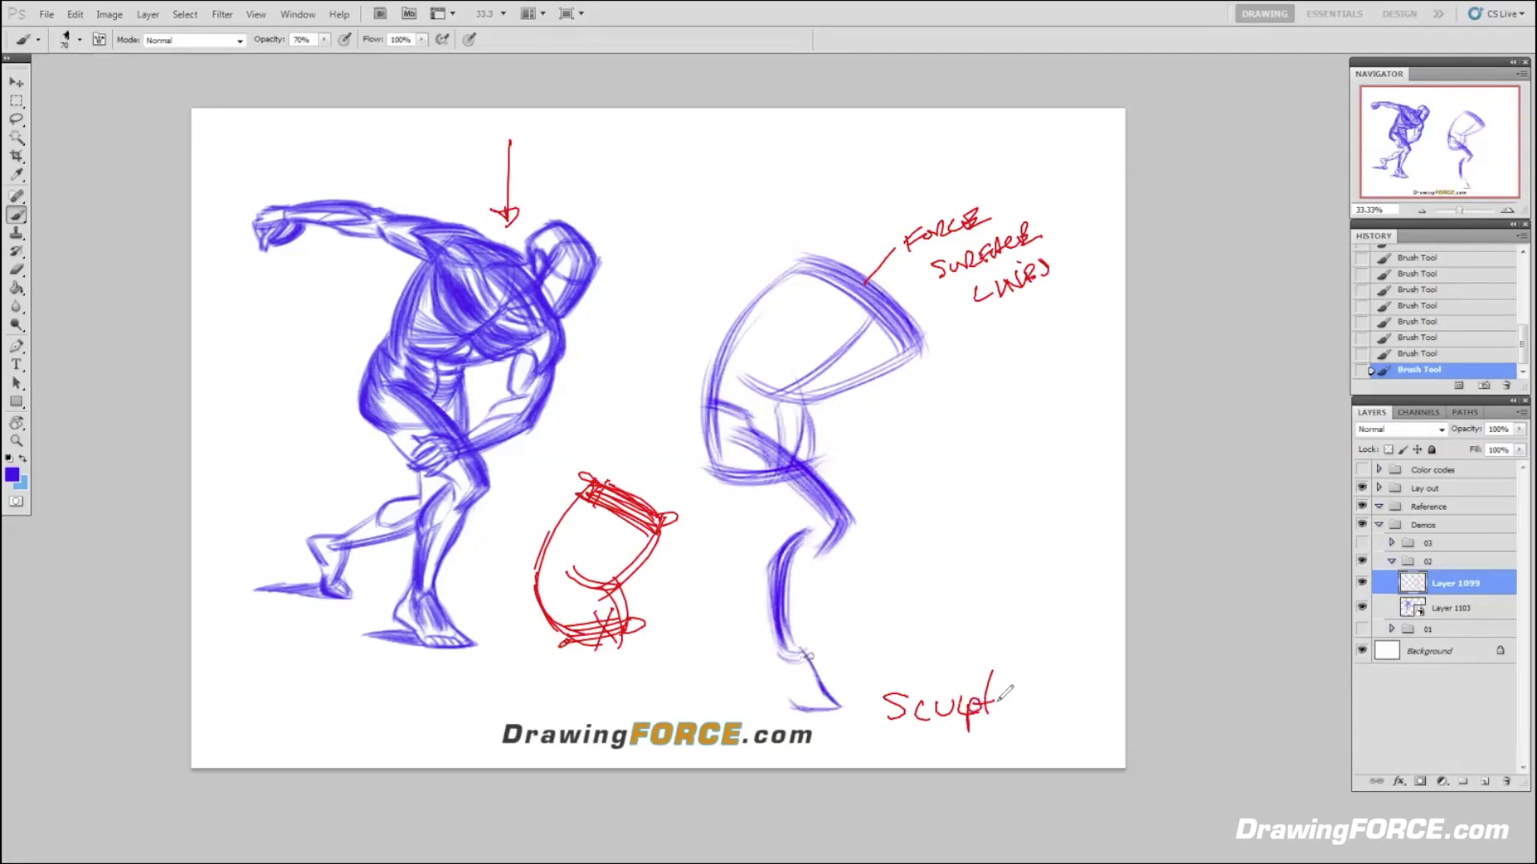
mouse_move(824, 687)
left_mouse_down()
mouse_move(850, 709)
mouse_move(997, 729)
left_mouse_up()
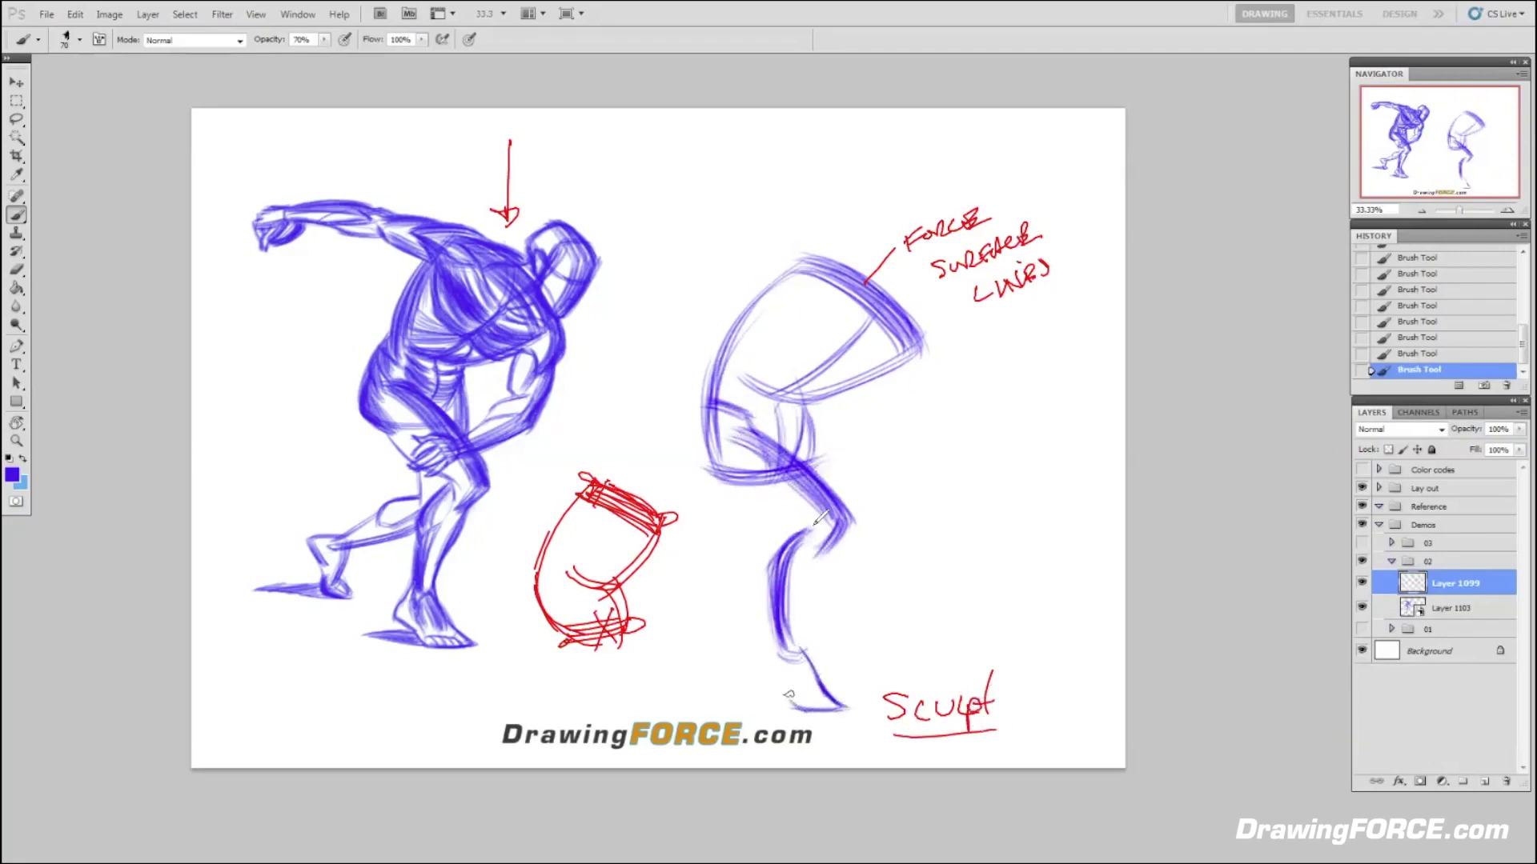
mouse_move(764, 677)
left_mouse_down()
mouse_move(794, 706)
mouse_move(781, 651)
left_mouse_up()
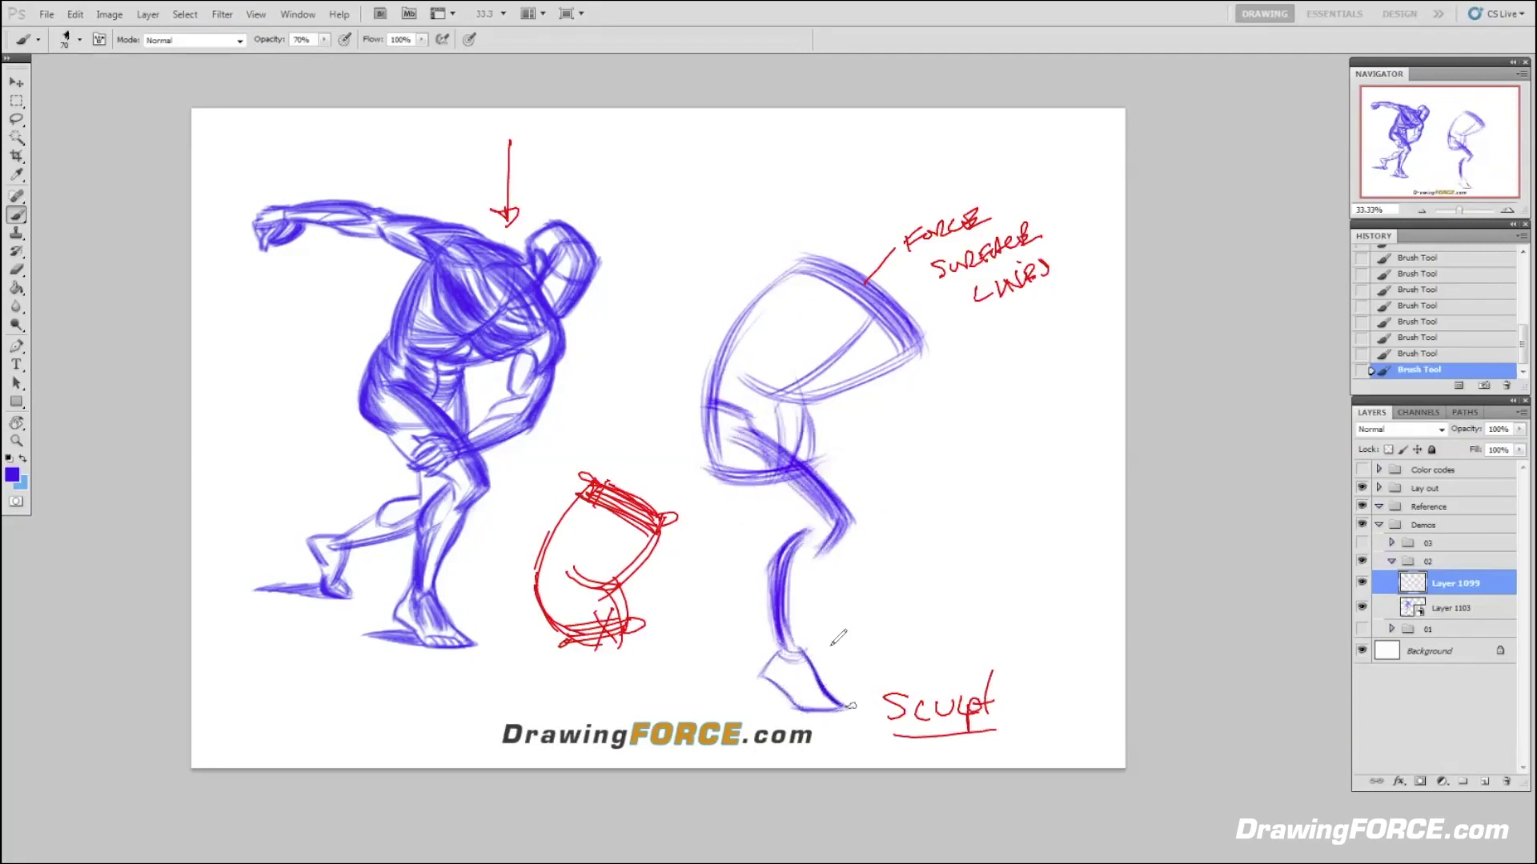
mouse_move(997, 668)
left_mouse_down()
mouse_move(876, 696)
mouse_move(967, 731)
left_mouse_up()
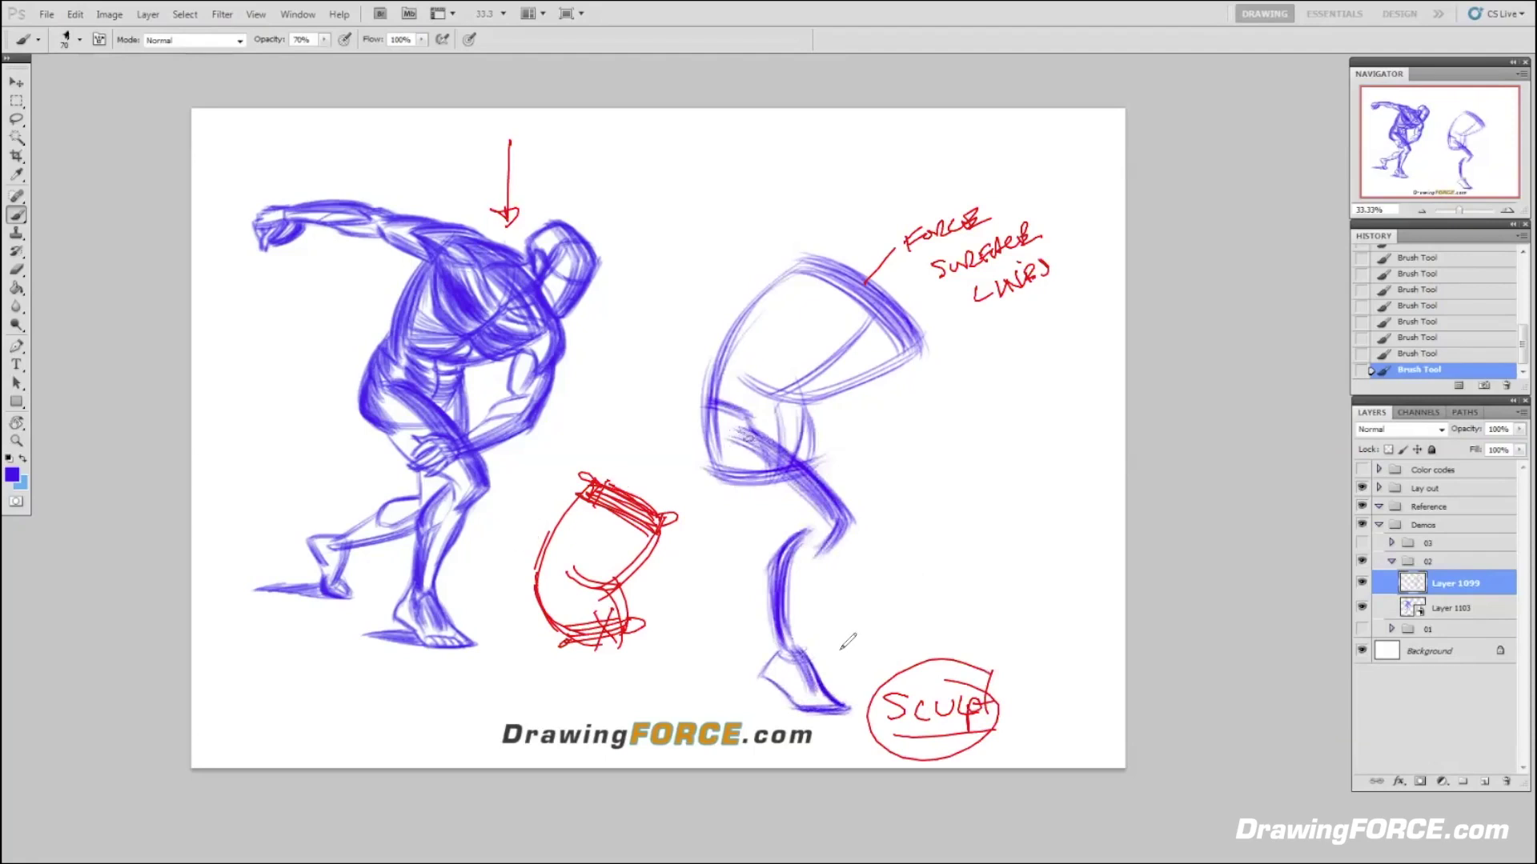
- Draw two offset curved red arrows beside the figure, and label them "contour" with lines above and below the word
left_click_drag(1025, 446, 1063, 614)
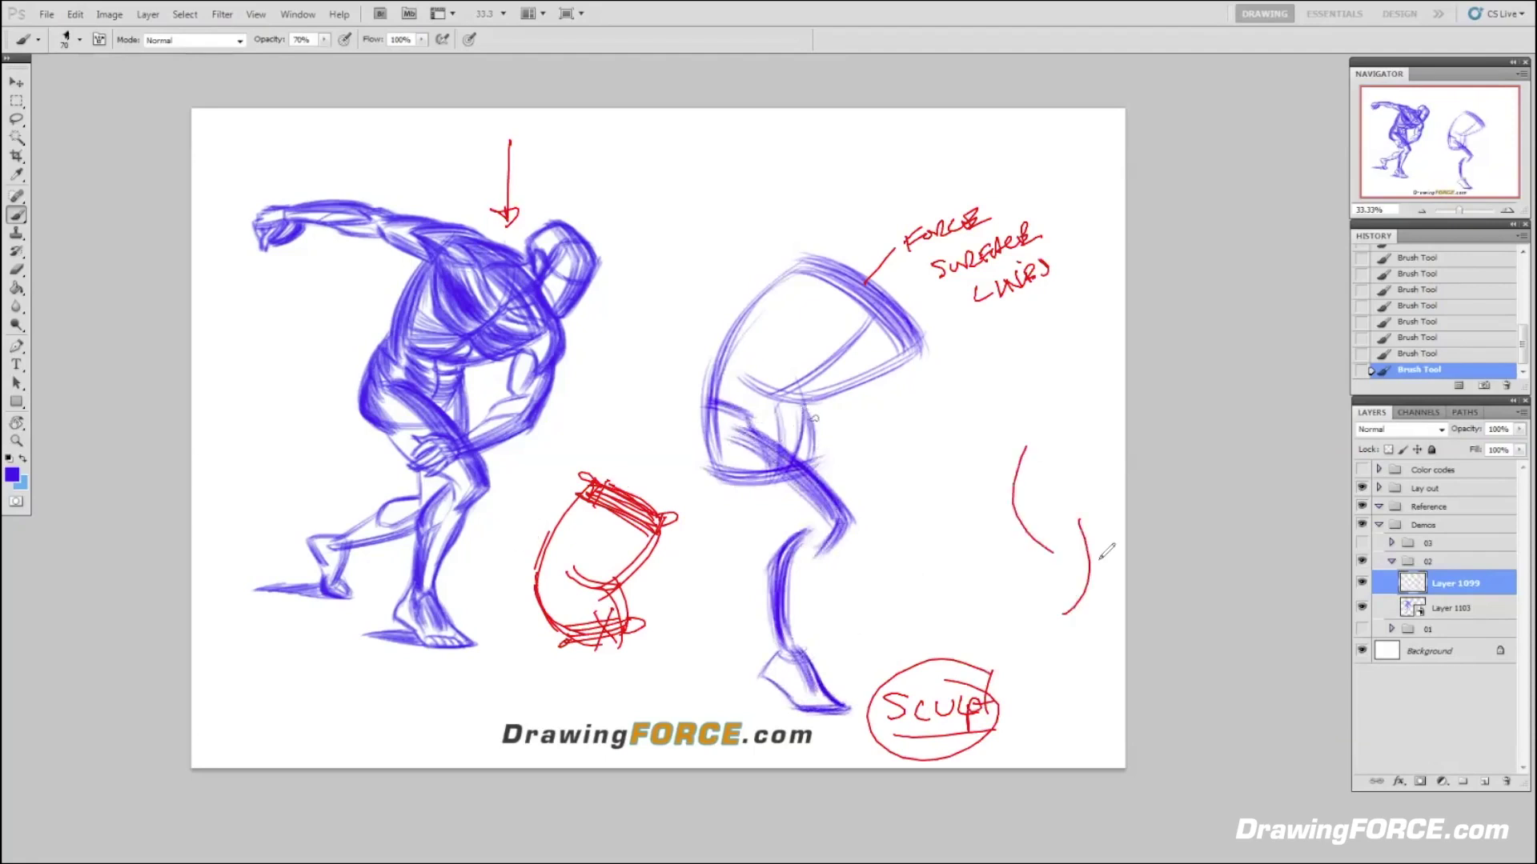
mouse_move(1039, 536)
left_mouse_down()
mouse_move(1061, 554)
mouse_move(1076, 617)
left_mouse_up()
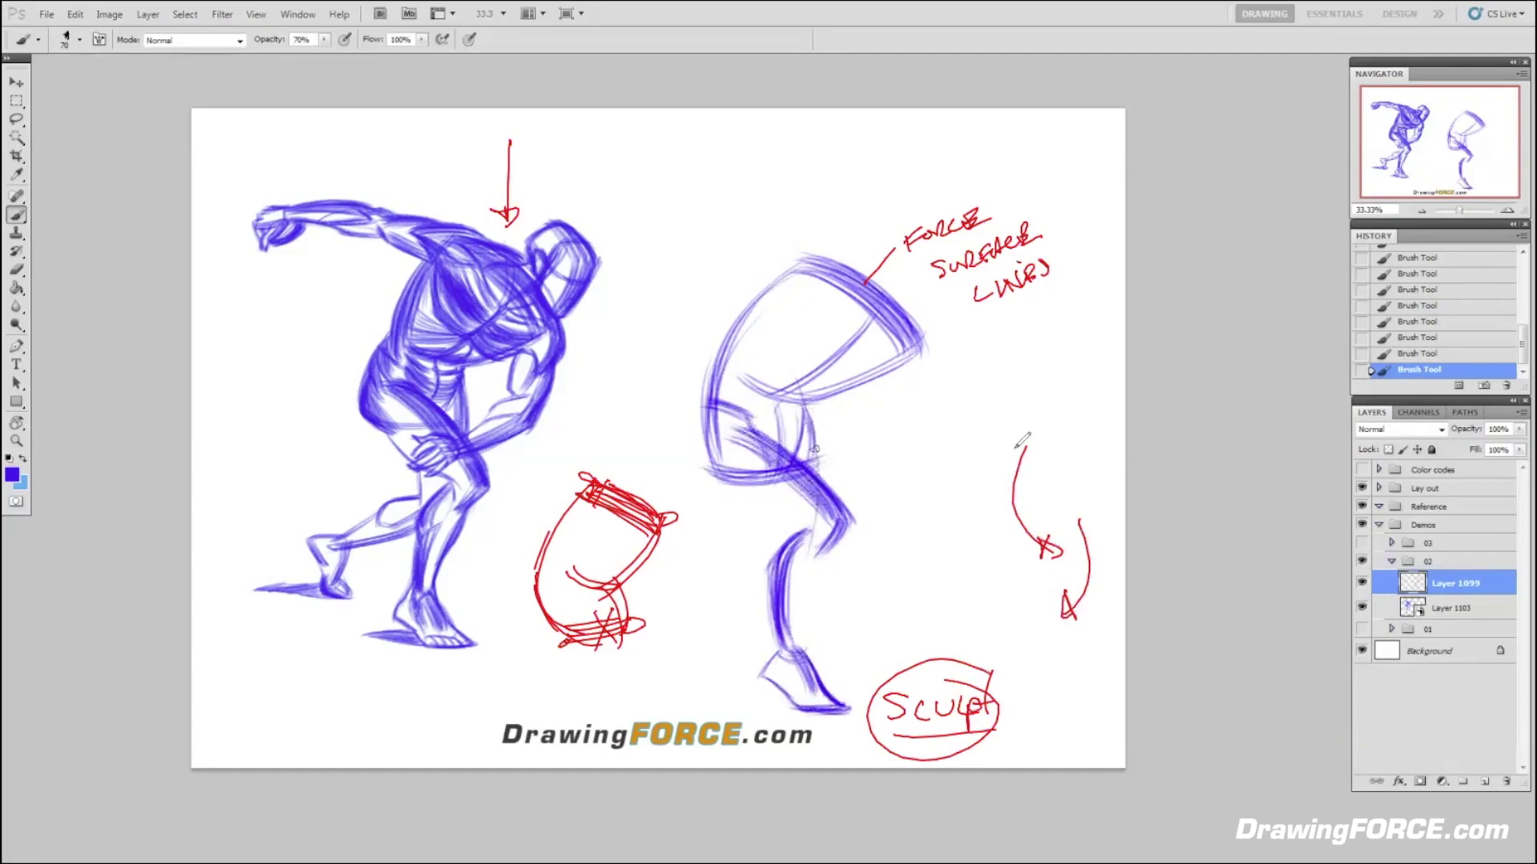
mouse_move(993, 504)
left_mouse_down()
mouse_move(1010, 503)
mouse_move(929, 495)
mouse_move(973, 482)
left_mouse_up()
left_click_drag(970, 473, 1017, 458)
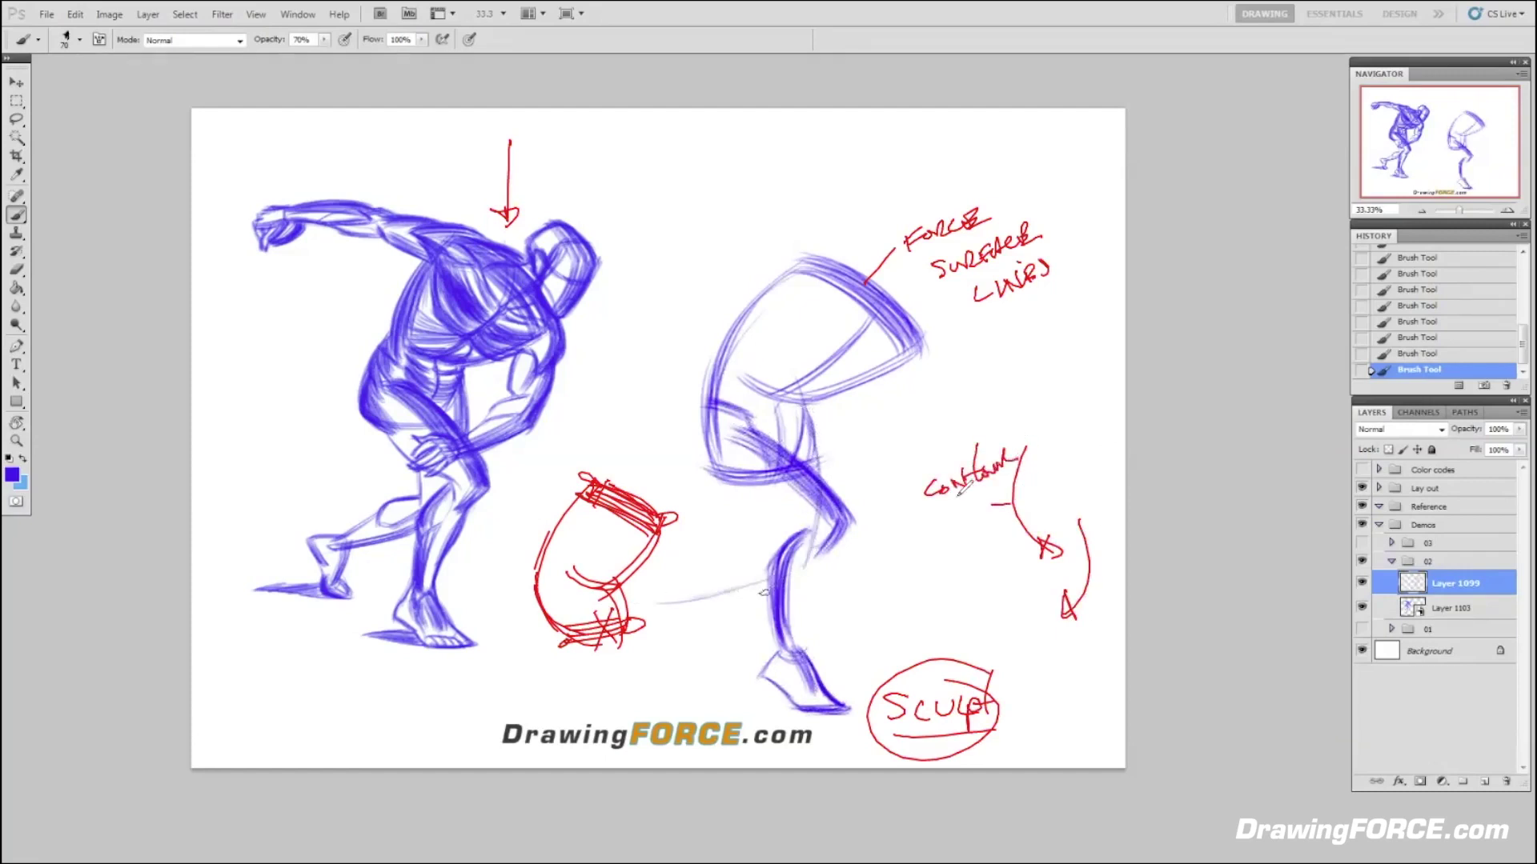
mouse_move(949, 505)
left_mouse_down()
mouse_move(998, 481)
mouse_move(957, 503)
mouse_move(1016, 443)
left_mouse_up()
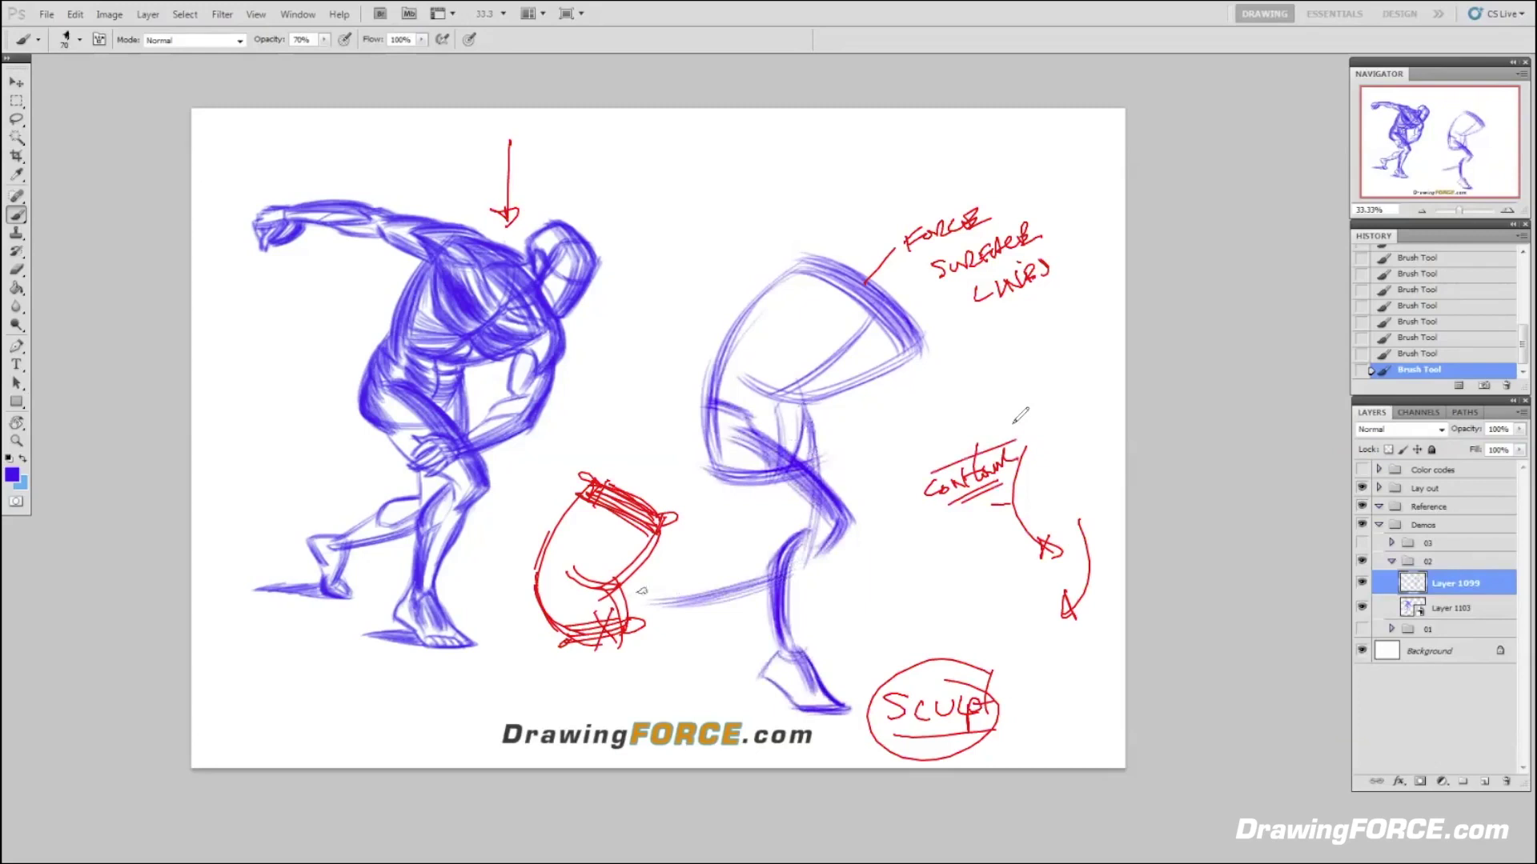
- Draw the rear leg's heel, ankle and bent toes at the end of the trailing lower leg
left_click_drag(666, 593, 628, 593)
mouse_move(670, 602)
left_mouse_down()
mouse_move(656, 624)
mouse_move(670, 653)
left_mouse_up()
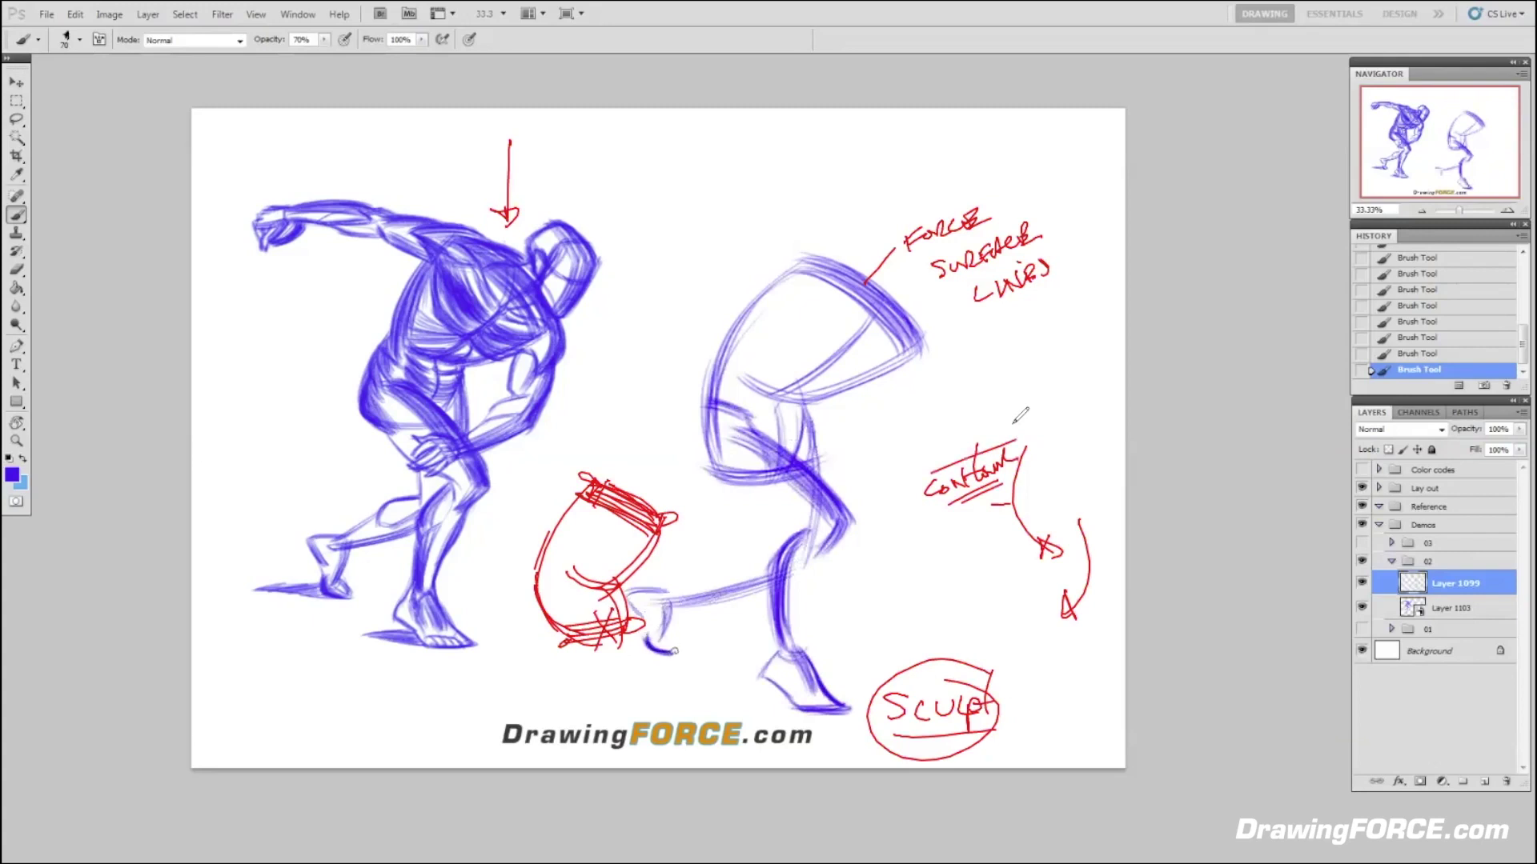
left_click_drag(674, 652, 669, 627)
mouse_move(660, 640)
left_mouse_down()
mouse_move(679, 654)
mouse_move(676, 635)
left_mouse_up()
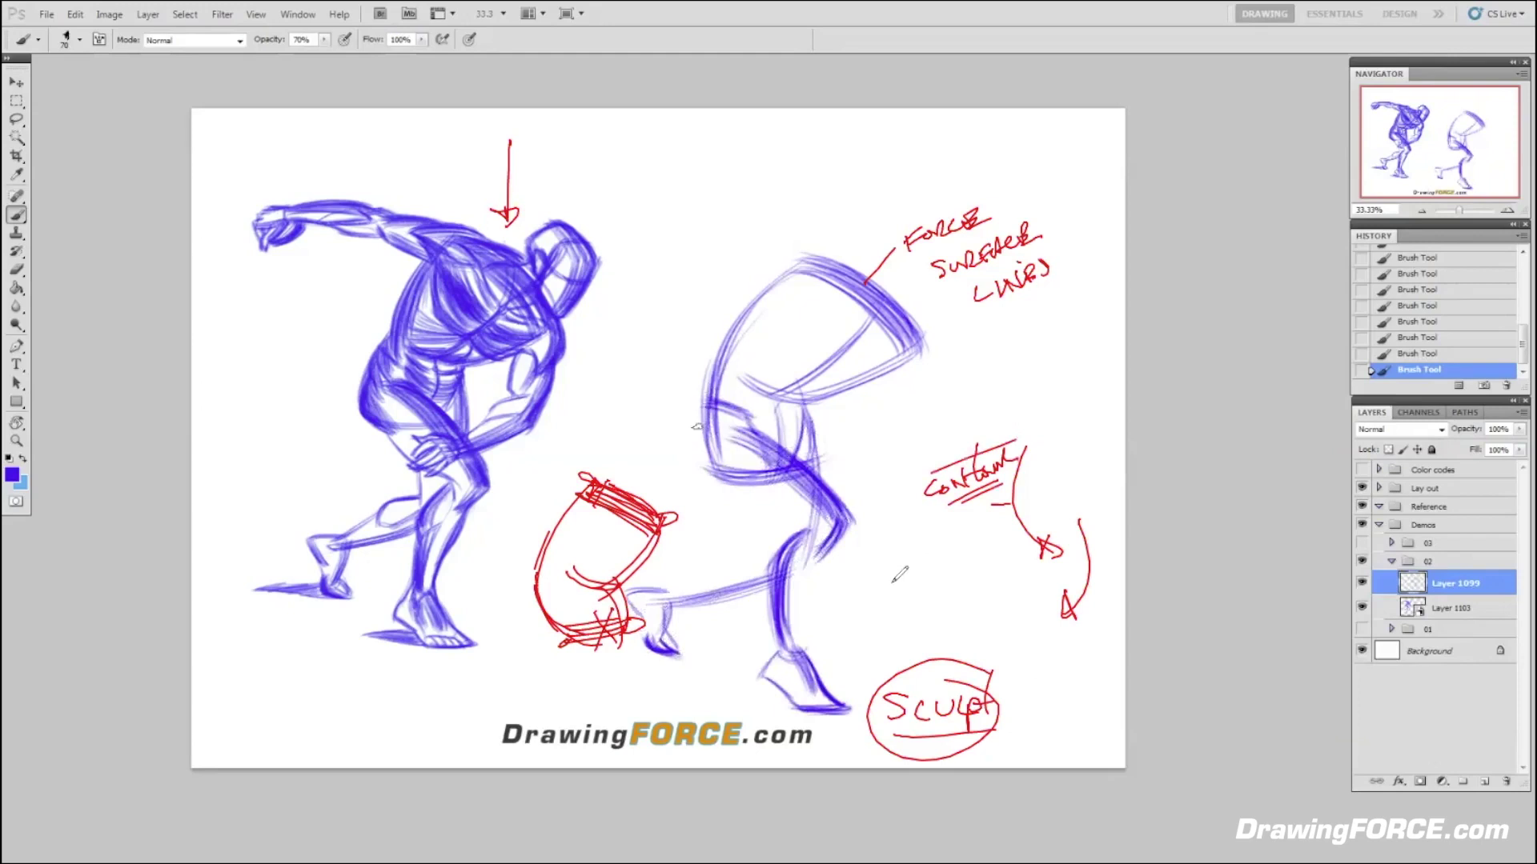
- Darken the buttock and upper-thigh curves, and extend the shoulder curve down past the front of the chest
mouse_move(708, 400)
left_mouse_down()
mouse_move(723, 464)
mouse_move(710, 475)
mouse_move(698, 429)
mouse_move(702, 470)
mouse_move(743, 493)
mouse_move(709, 465)
mouse_move(746, 479)
mouse_move(711, 465)
mouse_move(735, 485)
left_mouse_up()
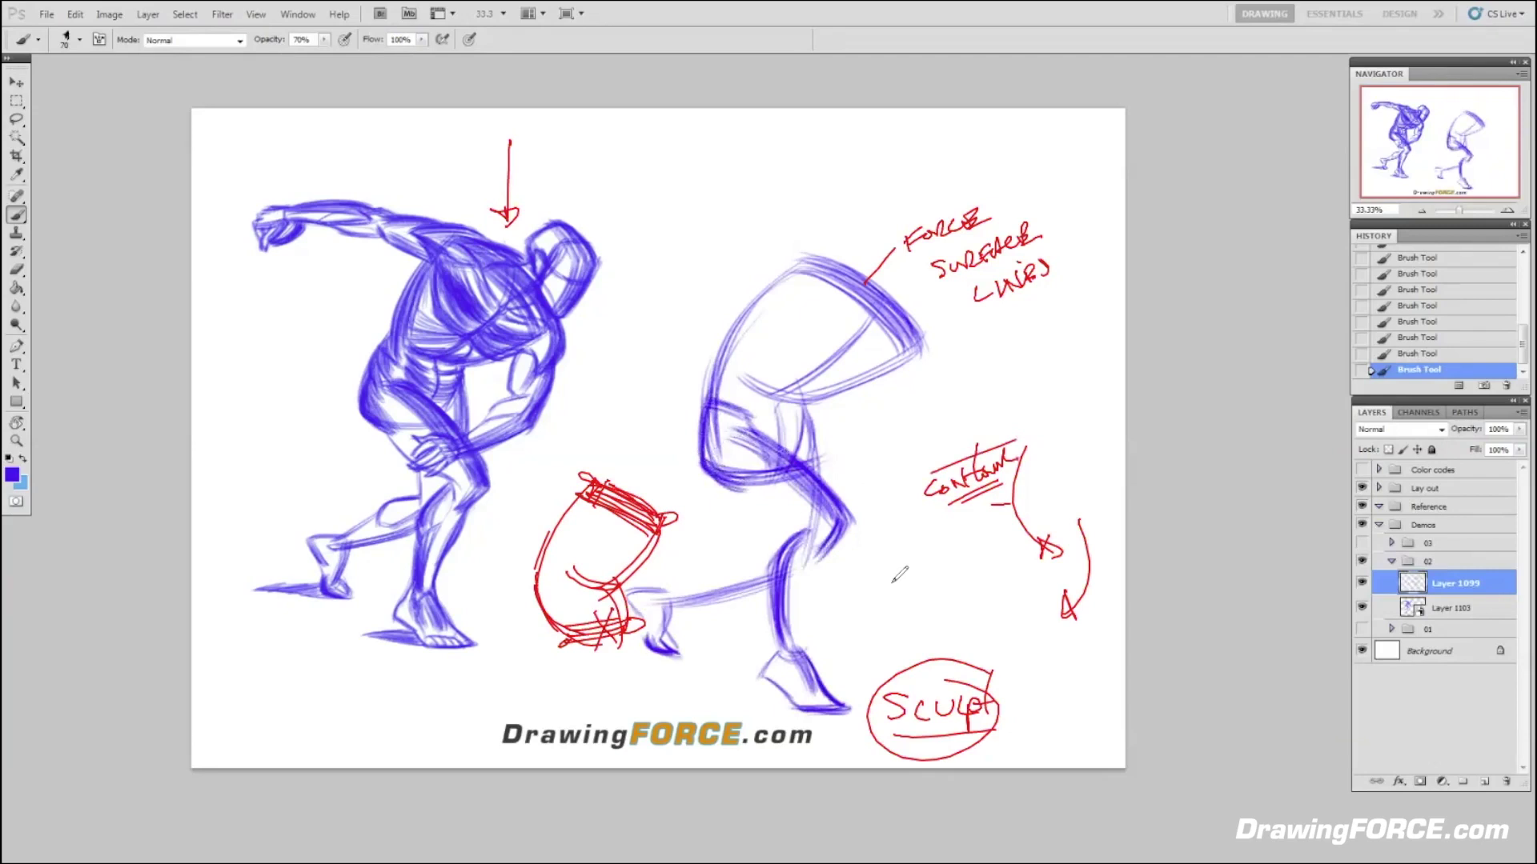
left_click_drag(725, 429, 817, 476)
left_click_drag(802, 260, 930, 367)
left_click_drag(807, 256, 927, 374)
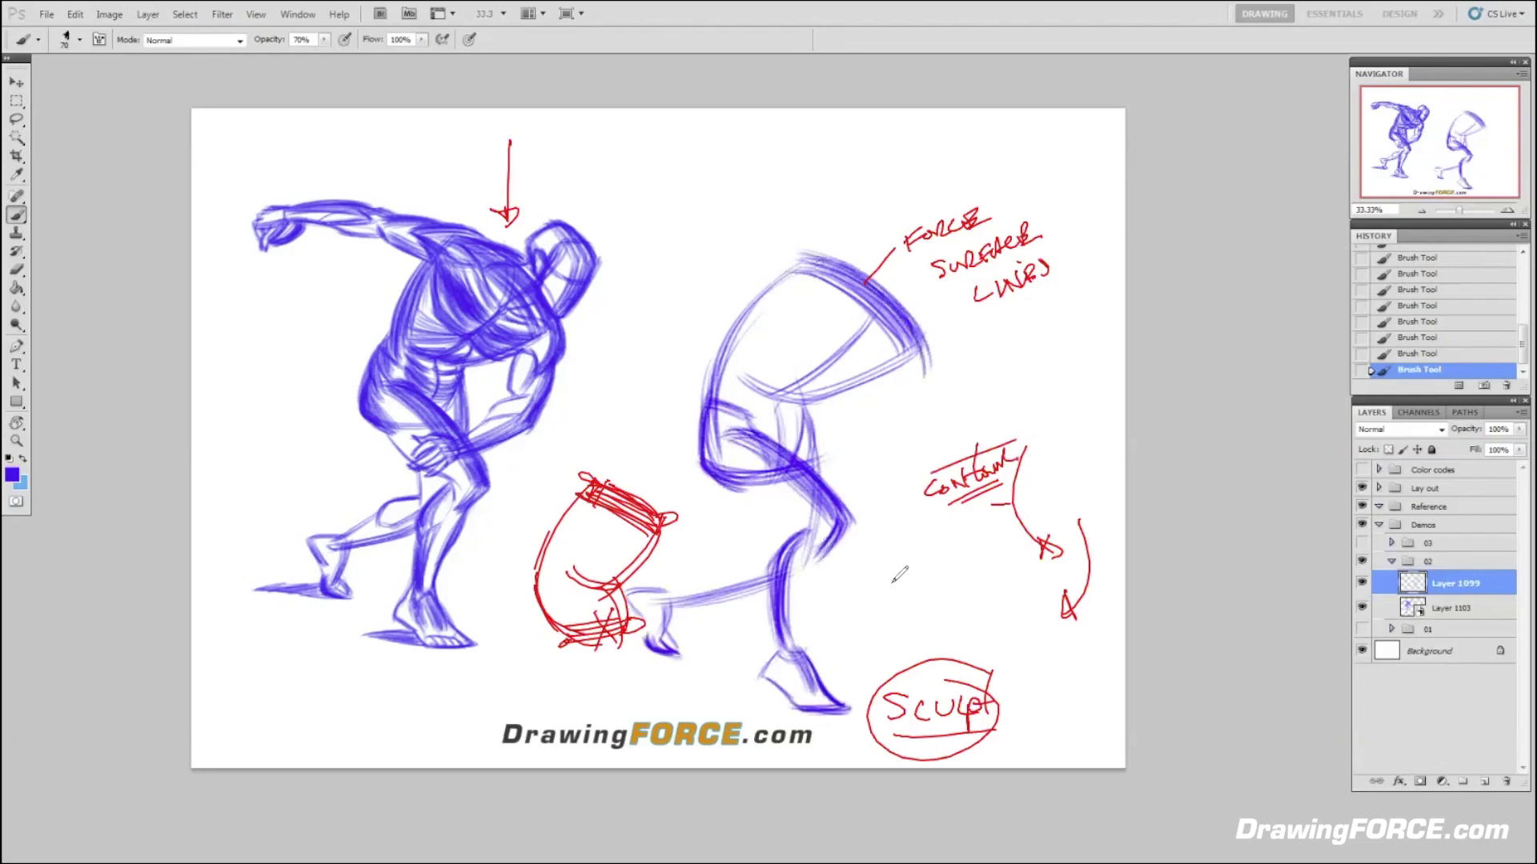
mouse_move(807, 258)
left_mouse_down()
mouse_move(912, 332)
mouse_move(938, 394)
left_mouse_up()
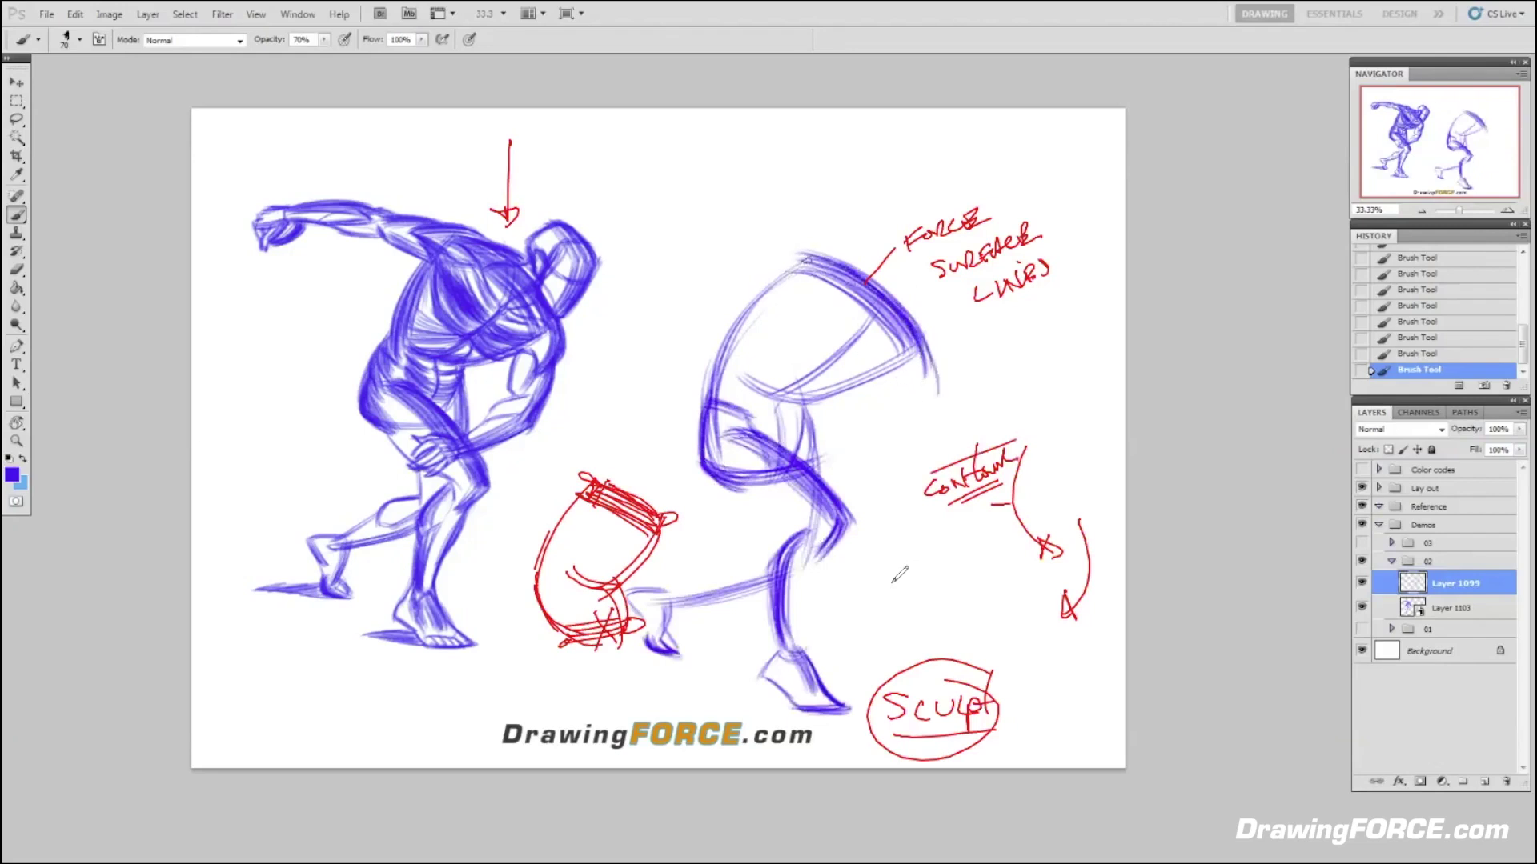
- Draw the lowered arm curving from the shoulder around the elbow to the hand at the knee, and darken the elbow
mouse_move(826, 257)
left_mouse_down()
mouse_move(931, 393)
mouse_move(922, 376)
mouse_move(894, 446)
left_mouse_up()
left_click_drag(924, 377, 892, 453)
mouse_move(924, 373)
left_mouse_down()
mouse_move(879, 461)
mouse_move(893, 440)
mouse_move(780, 491)
mouse_move(870, 464)
mouse_move(773, 492)
mouse_move(879, 460)
left_mouse_up()
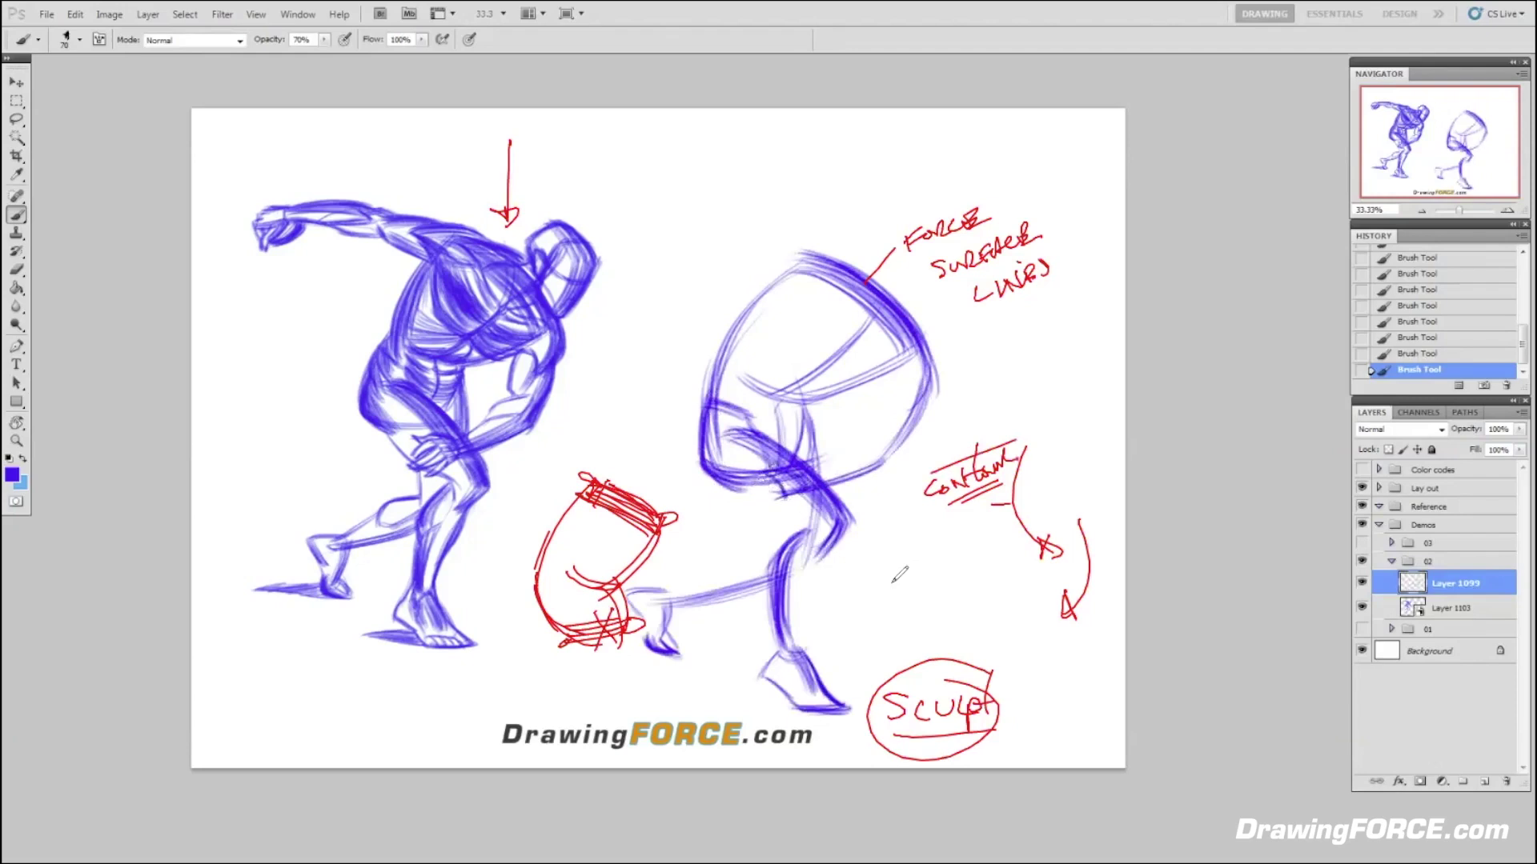
left_click_drag(766, 477, 748, 499)
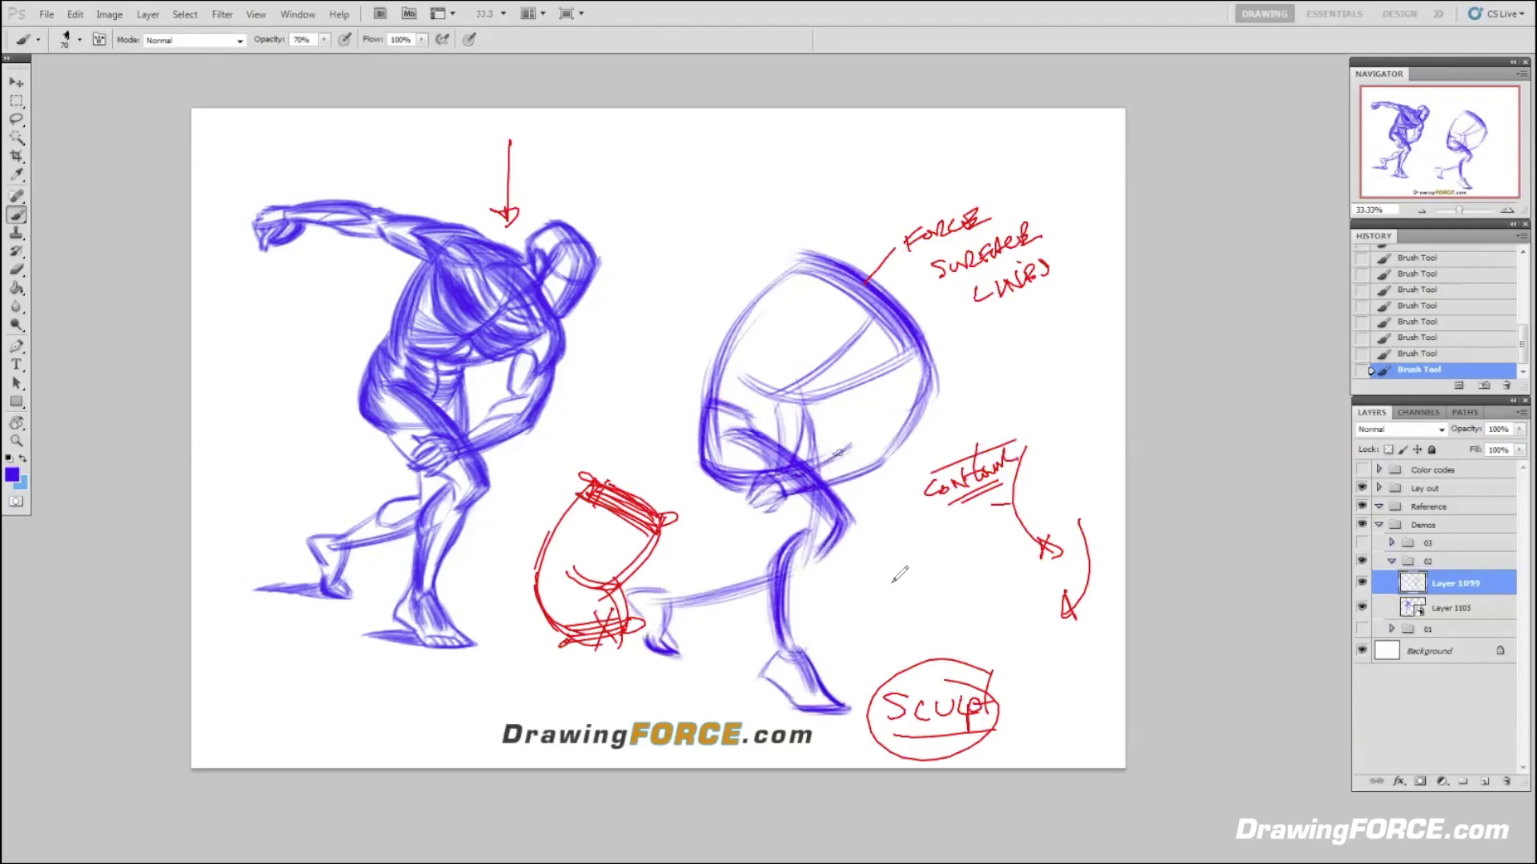
mouse_move(885, 430)
left_mouse_down()
mouse_move(840, 450)
mouse_move(887, 435)
mouse_move(874, 451)
mouse_move(818, 469)
left_mouse_up()
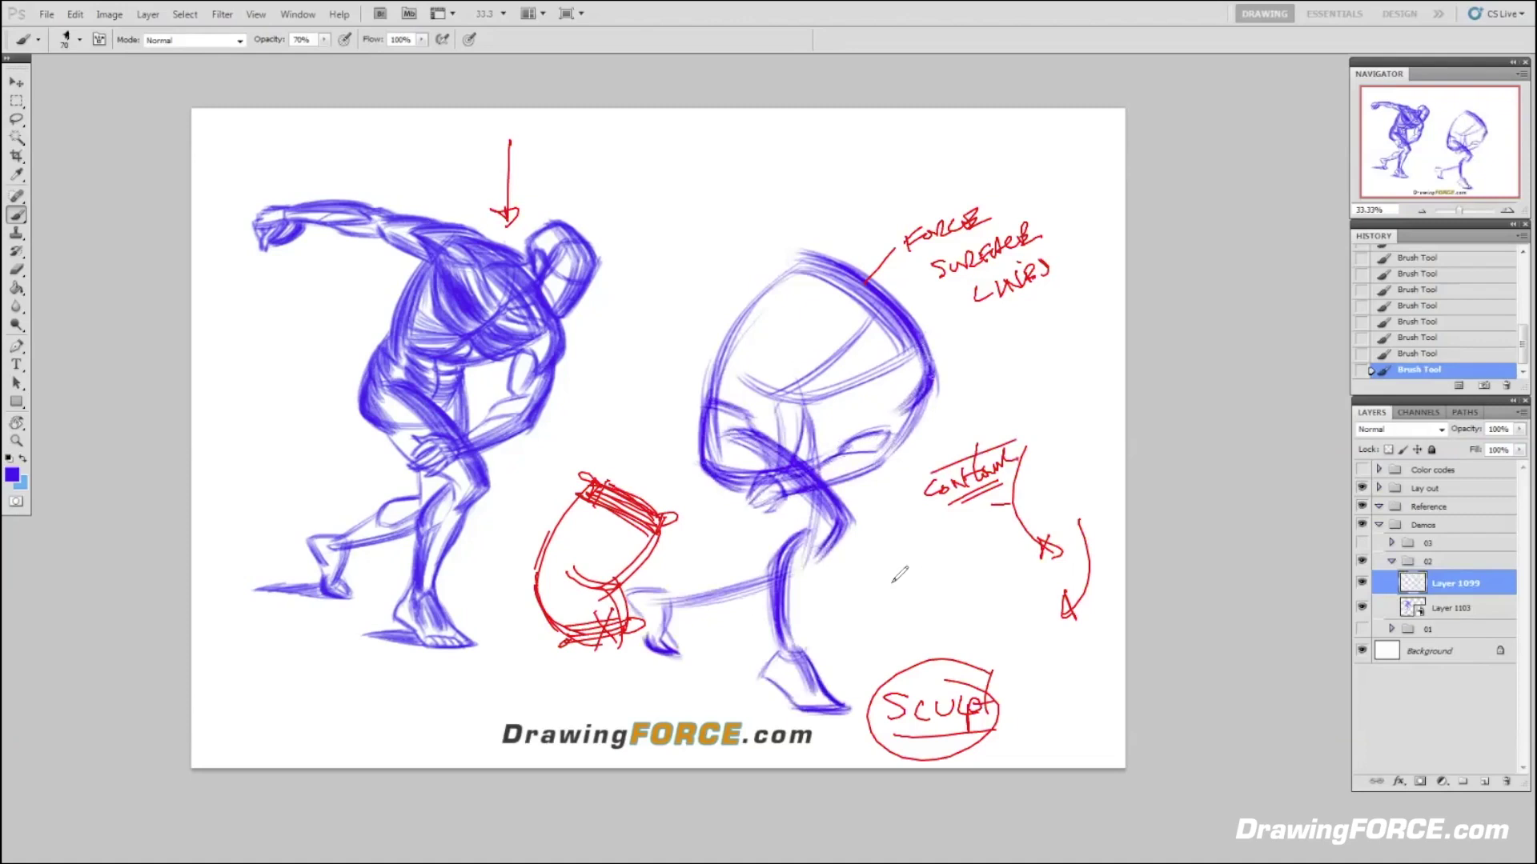
left_click_drag(905, 415, 932, 383)
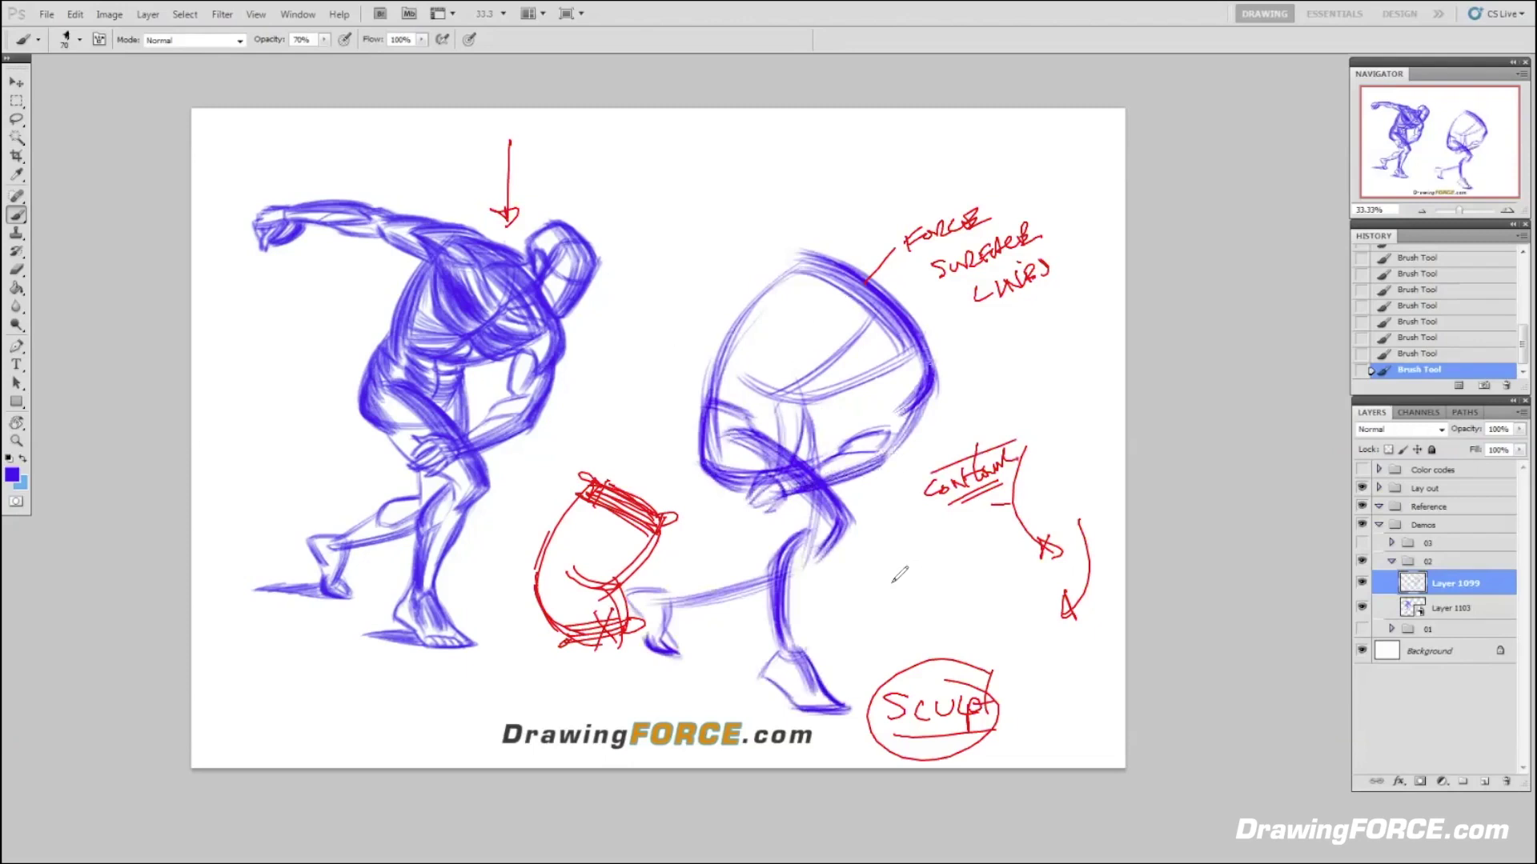
- Draw the raised arm's upper contour as one long curve sweeping back from the shoulder to the wrist
left_click_drag(828, 256, 760, 238)
left_click_drag(842, 265, 767, 245)
mouse_move(826, 298)
left_mouse_down()
mouse_move(759, 241)
mouse_move(803, 244)
mouse_move(708, 221)
left_mouse_up()
mouse_move(812, 255)
left_mouse_down()
mouse_move(736, 223)
mouse_move(637, 215)
left_mouse_up()
left_click_drag(788, 241, 638, 216)
left_click_drag(824, 260, 664, 217)
left_click_drag(752, 234, 638, 215)
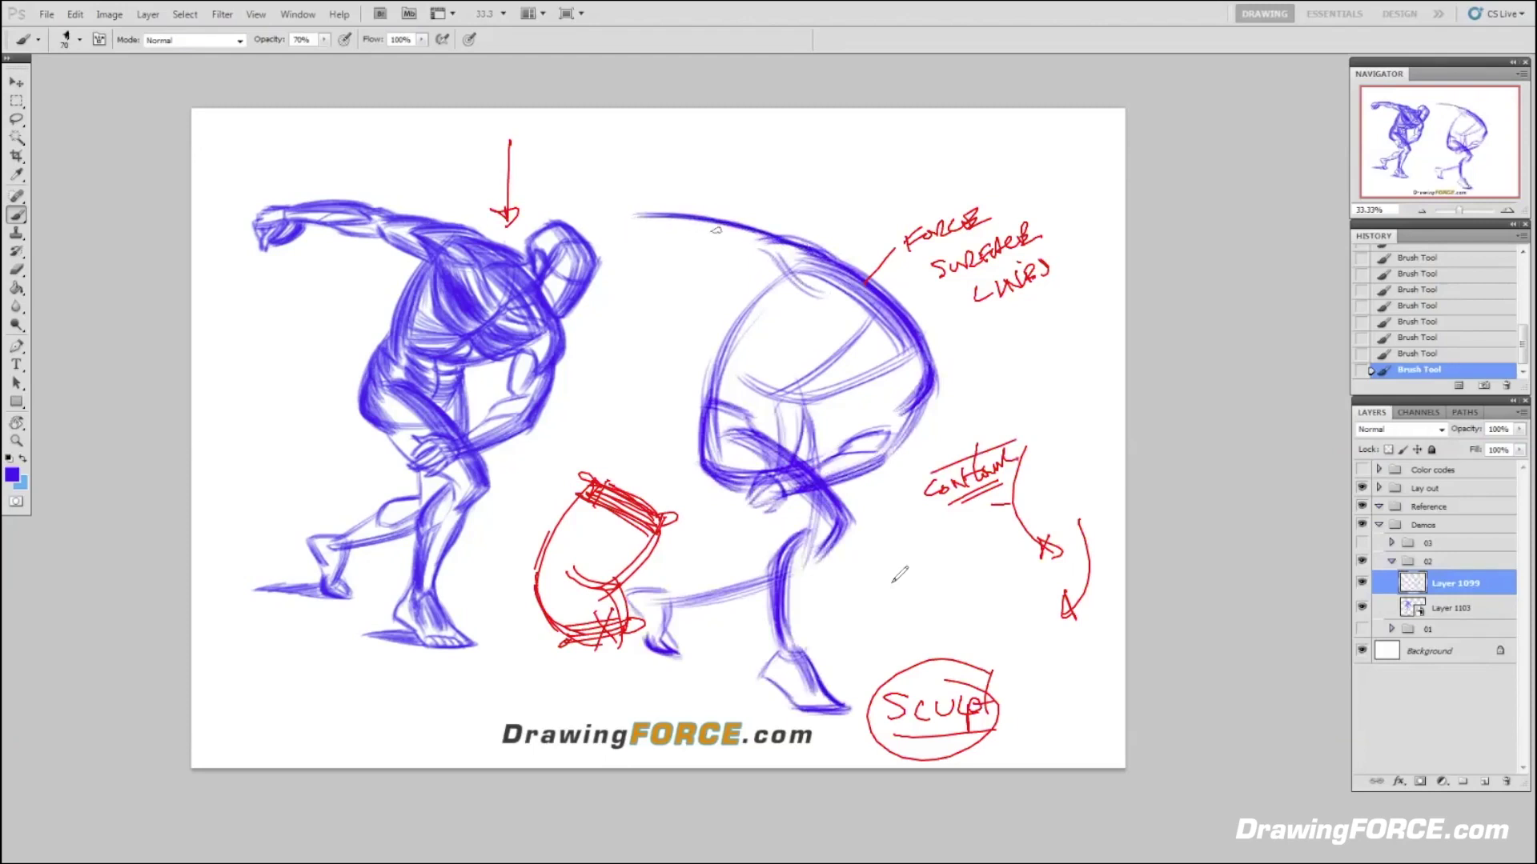
left_click_drag(736, 229, 637, 215)
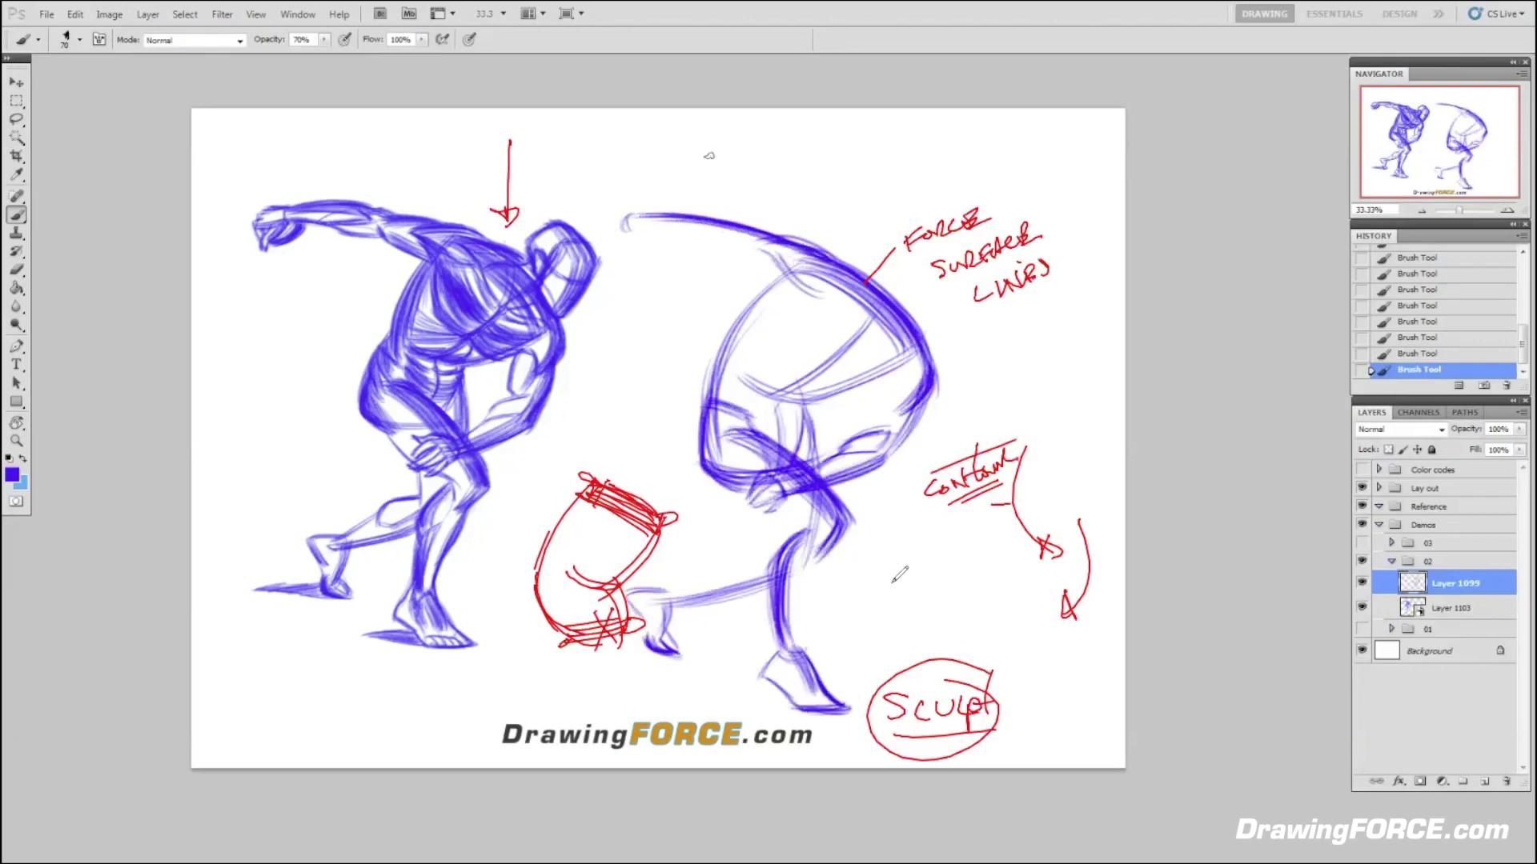
- Move the drawn figure slightly upward and farther from the reference sketch, and return to the Brush tool
key("v")
left_click_drag(796, 316, 856, 293)
key("b")
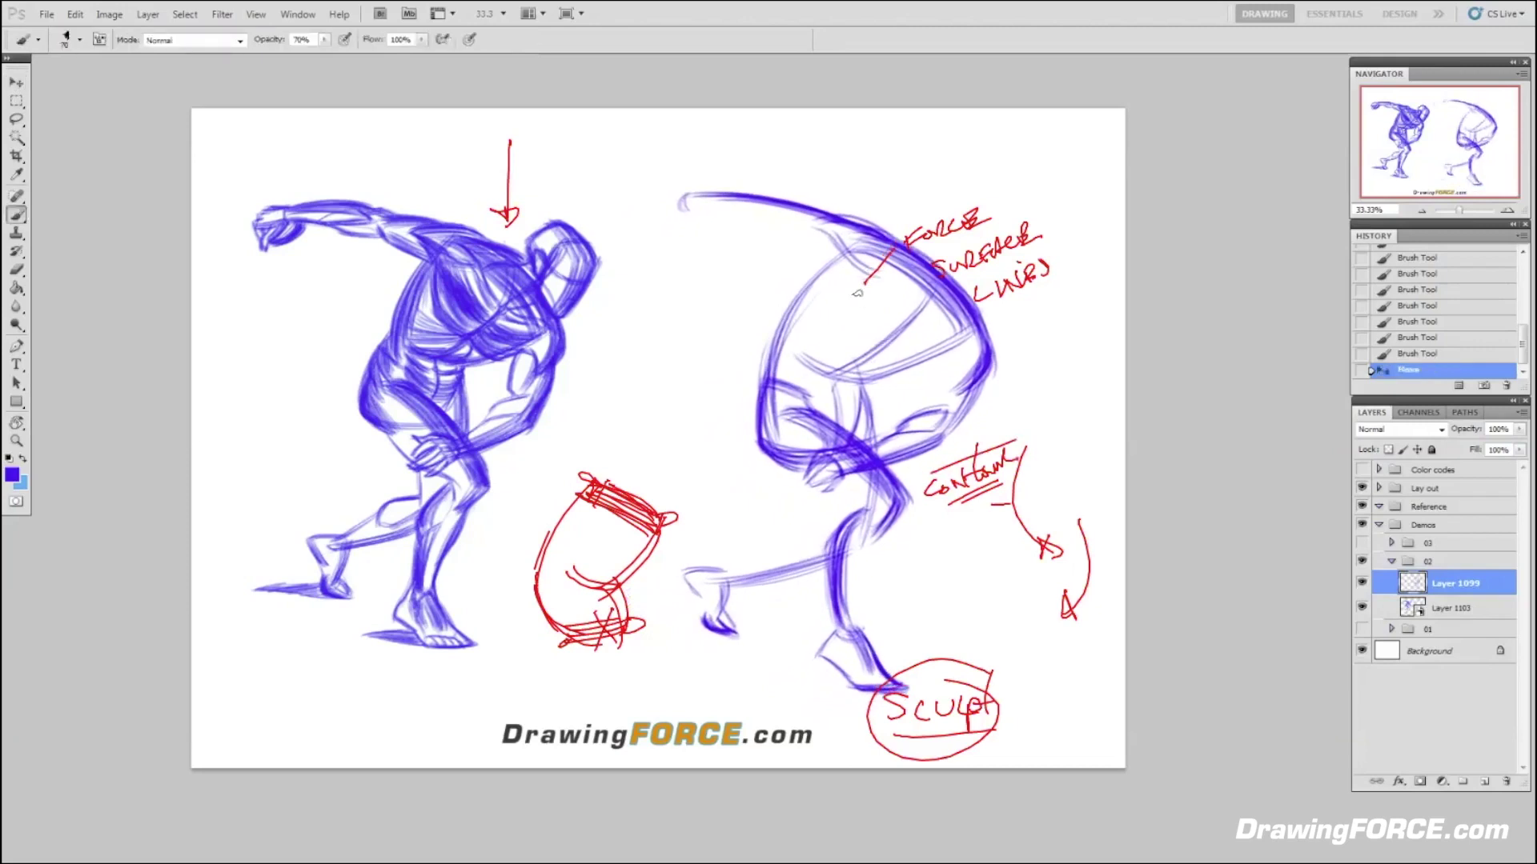
- Draw the raised arm's hand and underside contour, and reinforce the elbow of the lowered arm
left_click_drag(690, 196, 680, 207)
left_click_drag(686, 197, 650, 206)
left_click_drag(680, 208, 650, 211)
left_click_drag(686, 199, 678, 208)
left_click_drag(672, 201, 667, 193)
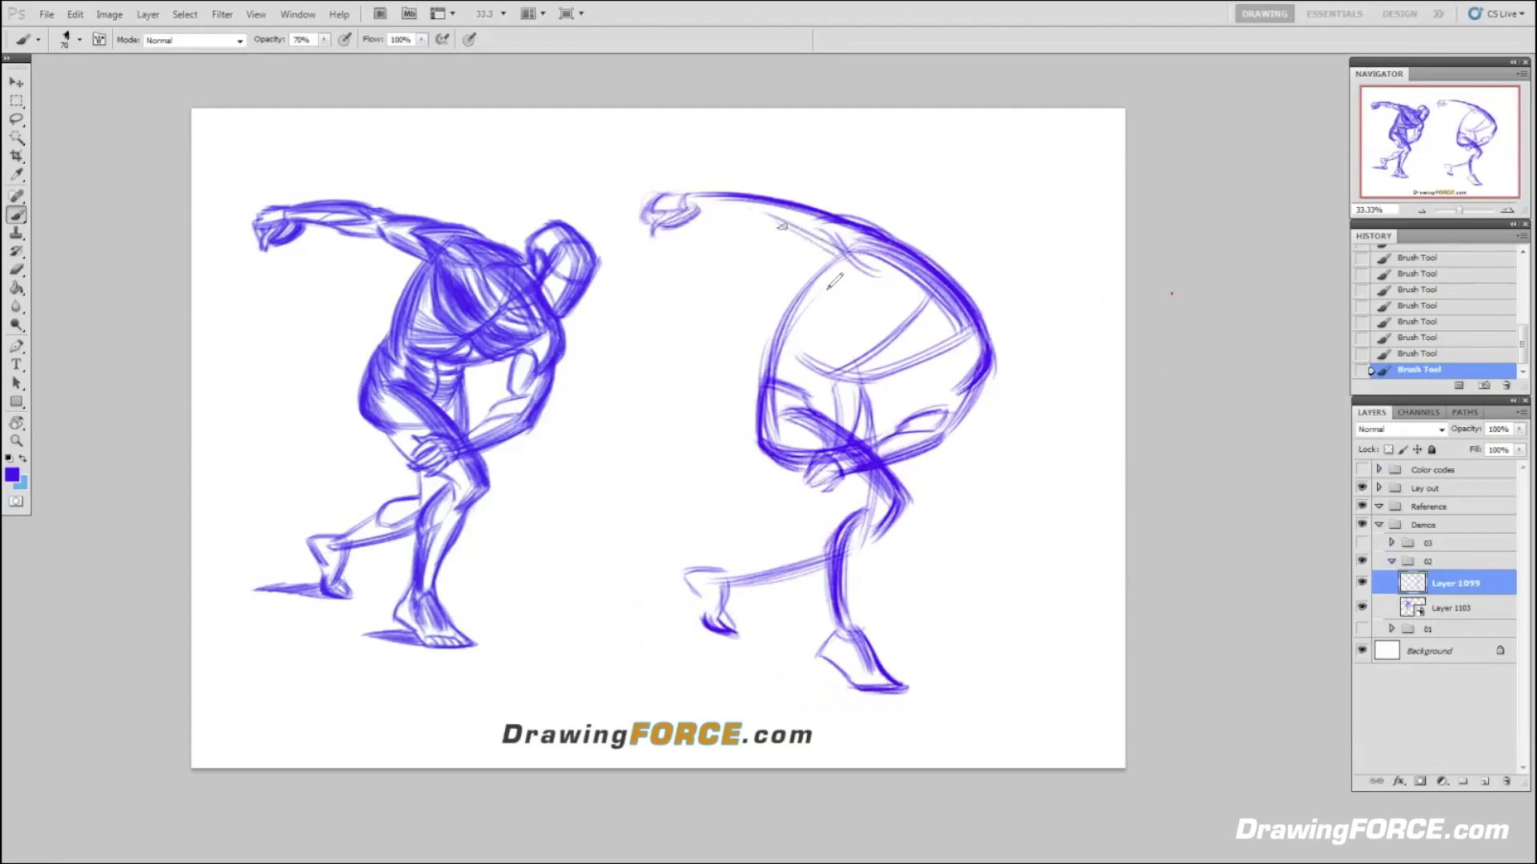
mouse_move(781, 227)
left_mouse_down()
mouse_move(821, 249)
mouse_move(701, 209)
left_mouse_up()
mouse_move(829, 224)
left_mouse_down()
mouse_move(694, 198)
mouse_move(756, 203)
mouse_move(693, 199)
mouse_move(711, 204)
left_mouse_up()
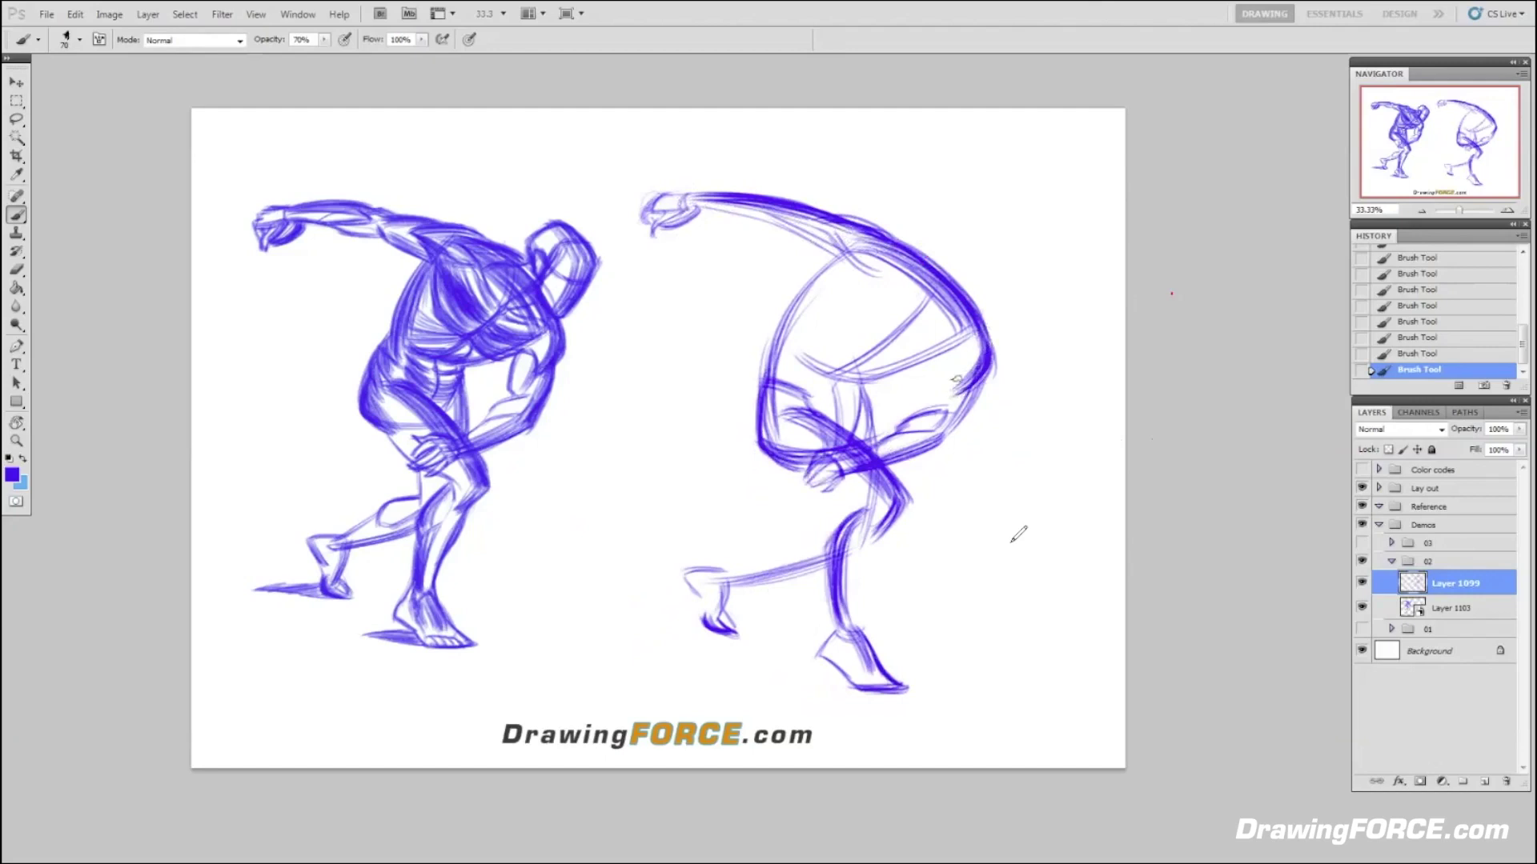
mouse_move(955, 379)
left_mouse_down()
mouse_move(993, 343)
mouse_move(992, 361)
left_mouse_up()
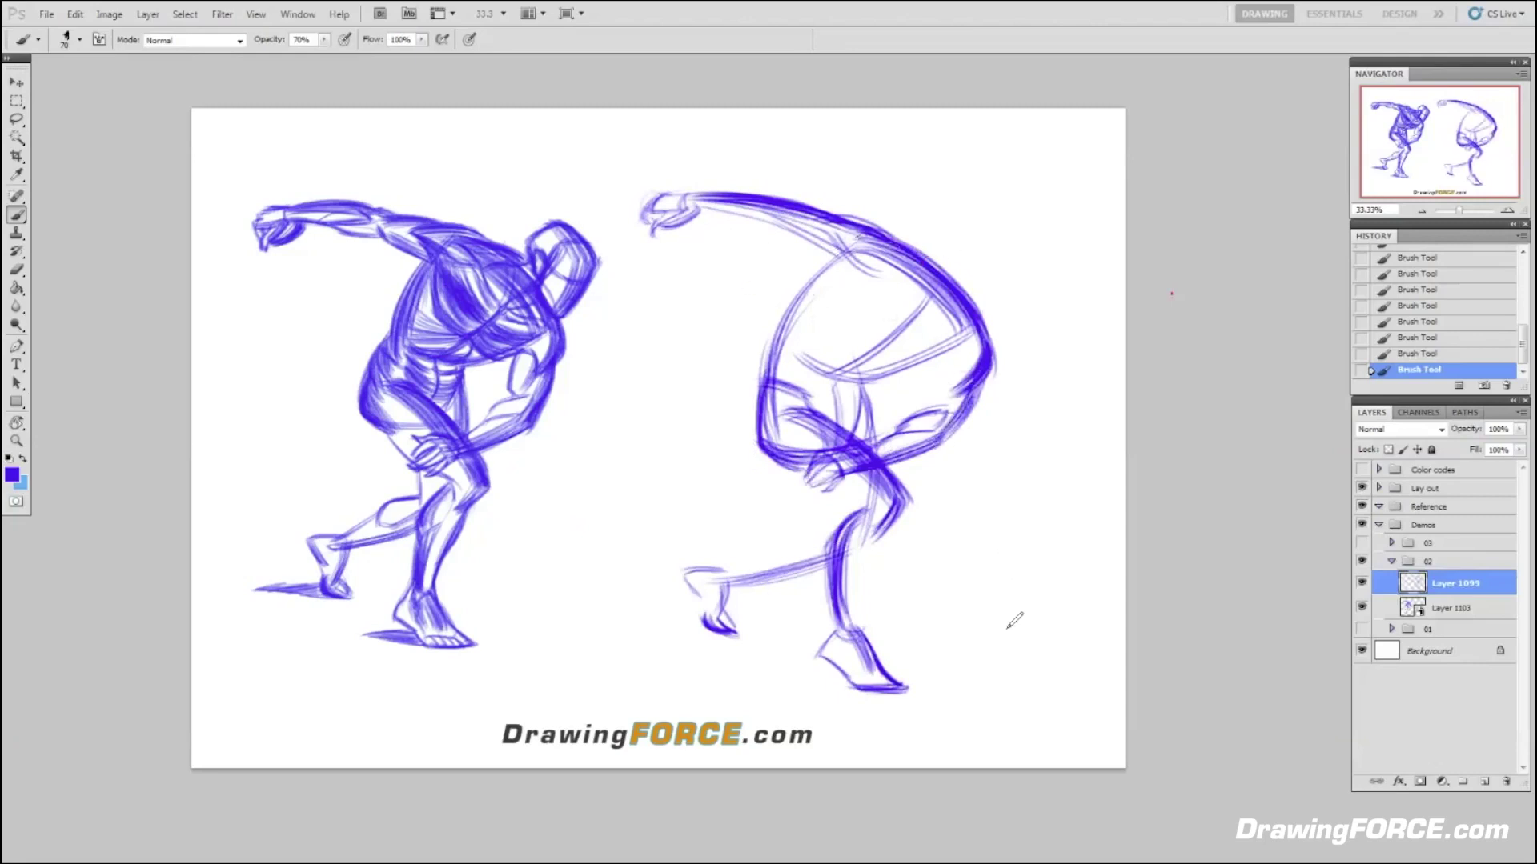
- Draw a small red cube in perspective beside the supporting lower leg
left_click_drag(954, 573, 1000, 594)
mouse_move(1046, 570)
left_mouse_down()
mouse_move(1006, 592)
mouse_move(1007, 556)
mouse_move(1048, 569)
mouse_move(998, 647)
mouse_move(1042, 632)
mouse_move(1002, 645)
left_mouse_up()
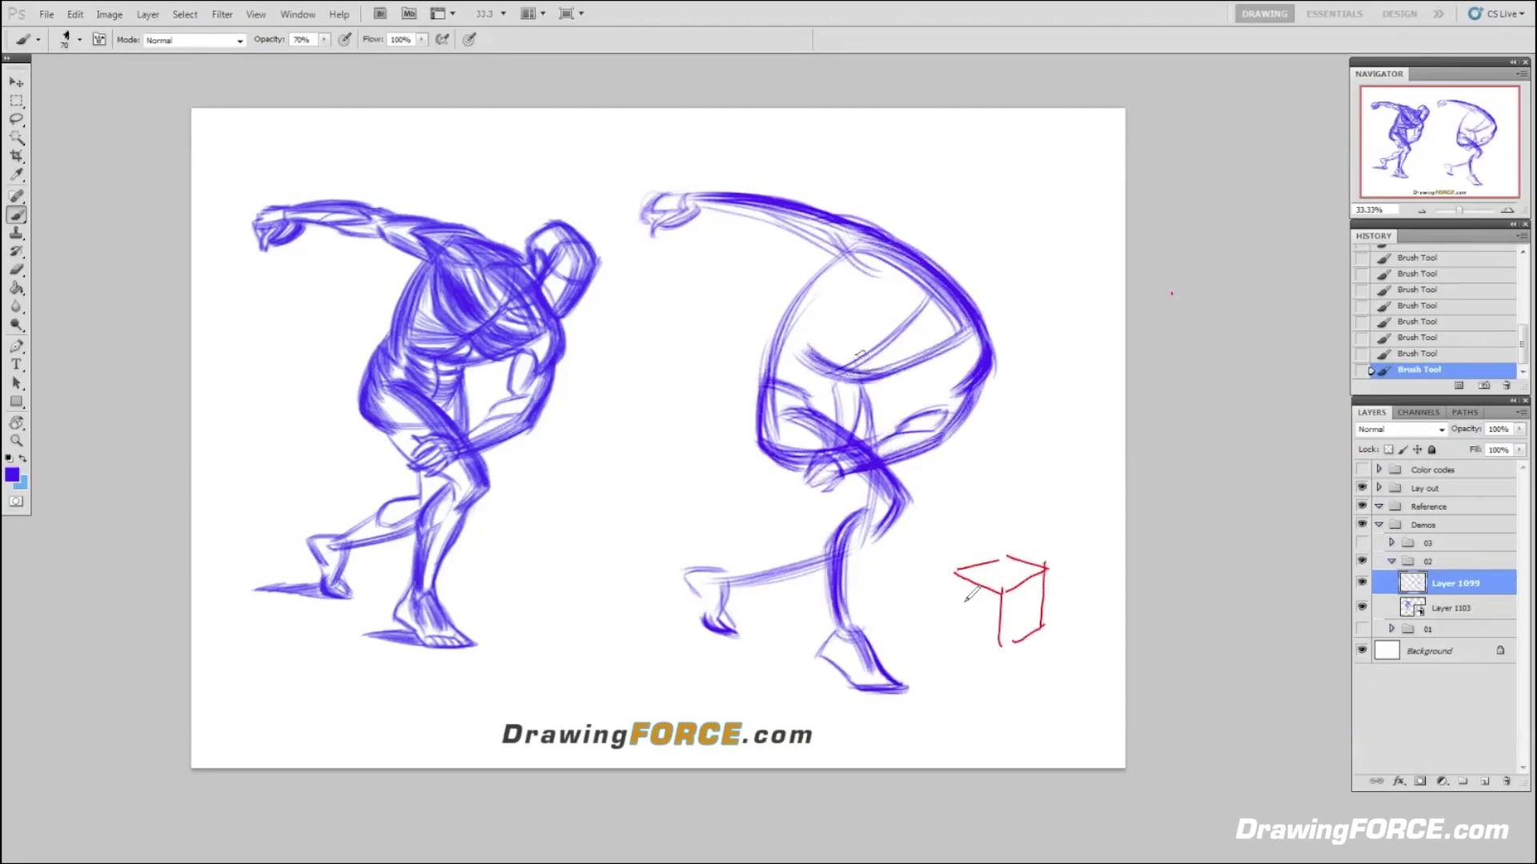
mouse_move(957, 571)
left_mouse_down()
mouse_move(960, 626)
mouse_move(1011, 642)
left_mouse_up()
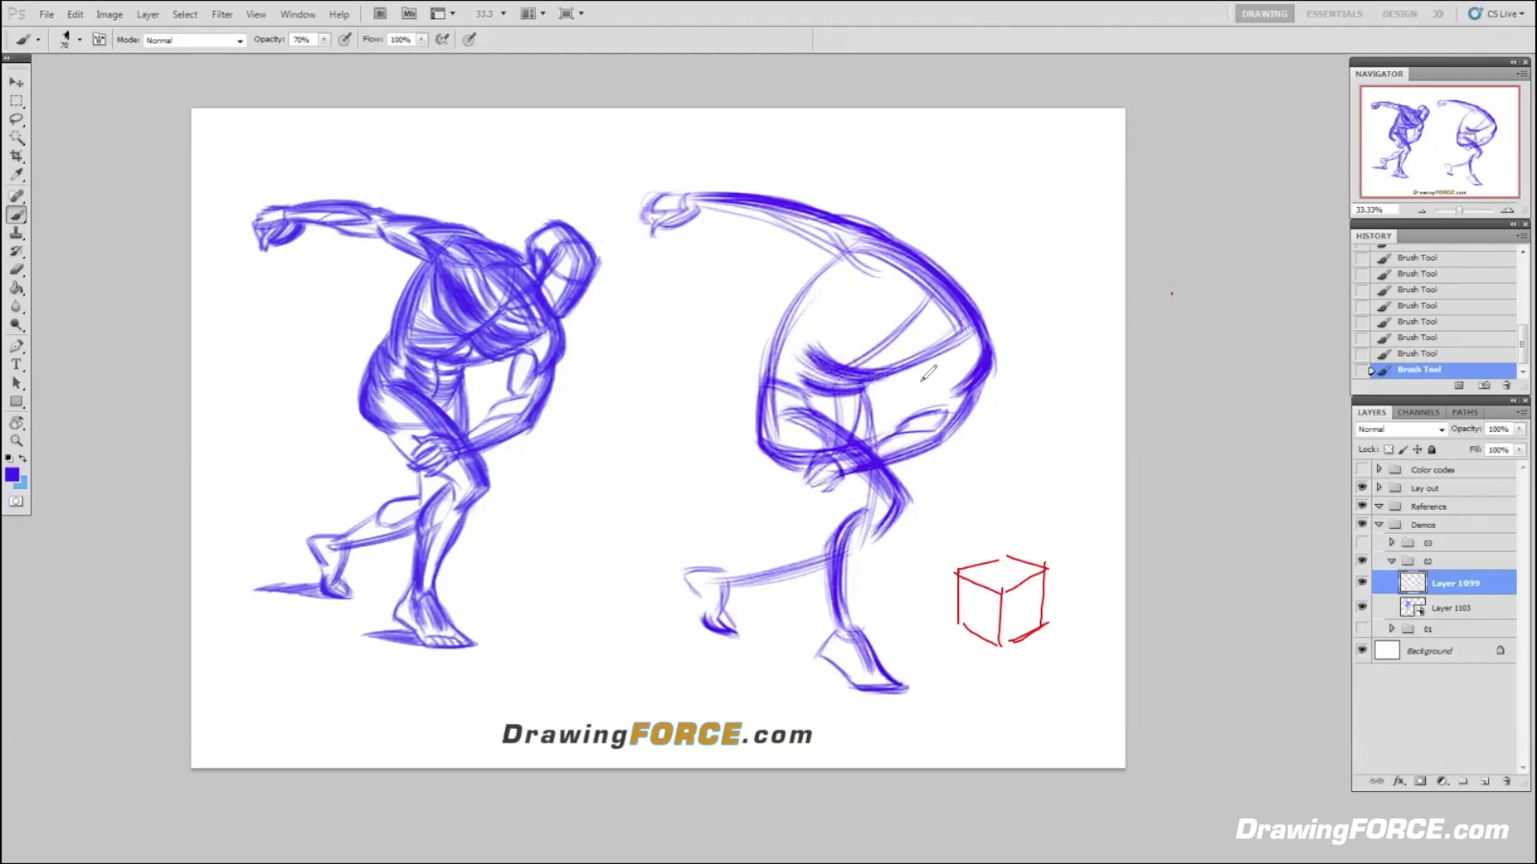
- Write an underlined red note "CRAWLING IN" above the cube, with a leader line to the supporting thigh
mouse_move(891, 473)
left_mouse_down()
mouse_move(1032, 479)
mouse_move(1052, 464)
left_mouse_up()
mouse_move(1063, 466)
left_mouse_down()
mouse_move(1056, 479)
mouse_move(1068, 470)
left_mouse_up()
left_click(1058, 449)
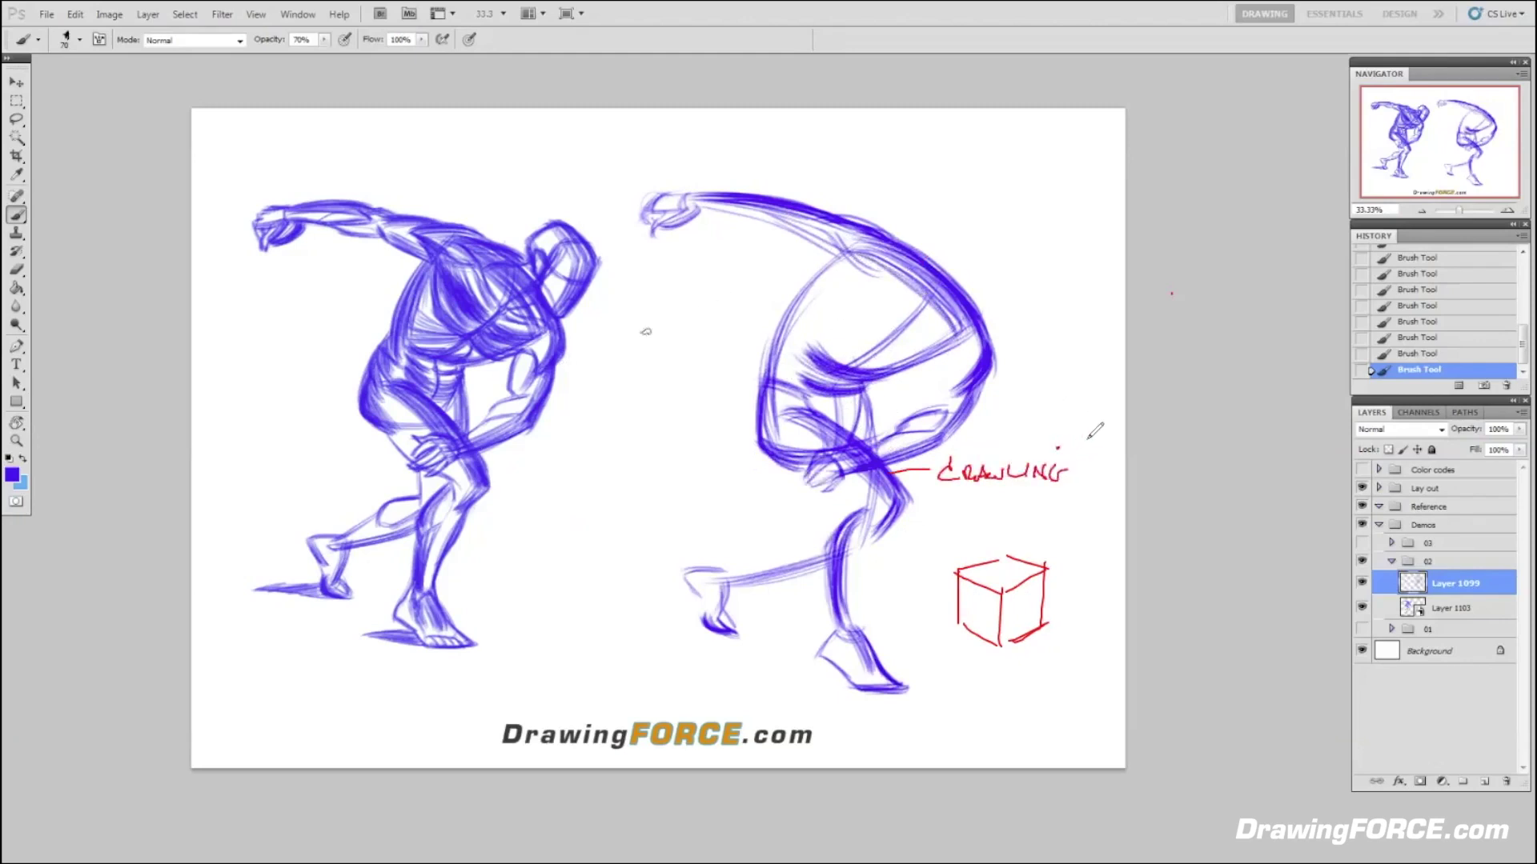
mouse_move(978, 501)
left_mouse_down()
mouse_move(978, 519)
mouse_move(1000, 499)
mouse_move(975, 533)
left_mouse_up()
left_click(984, 489)
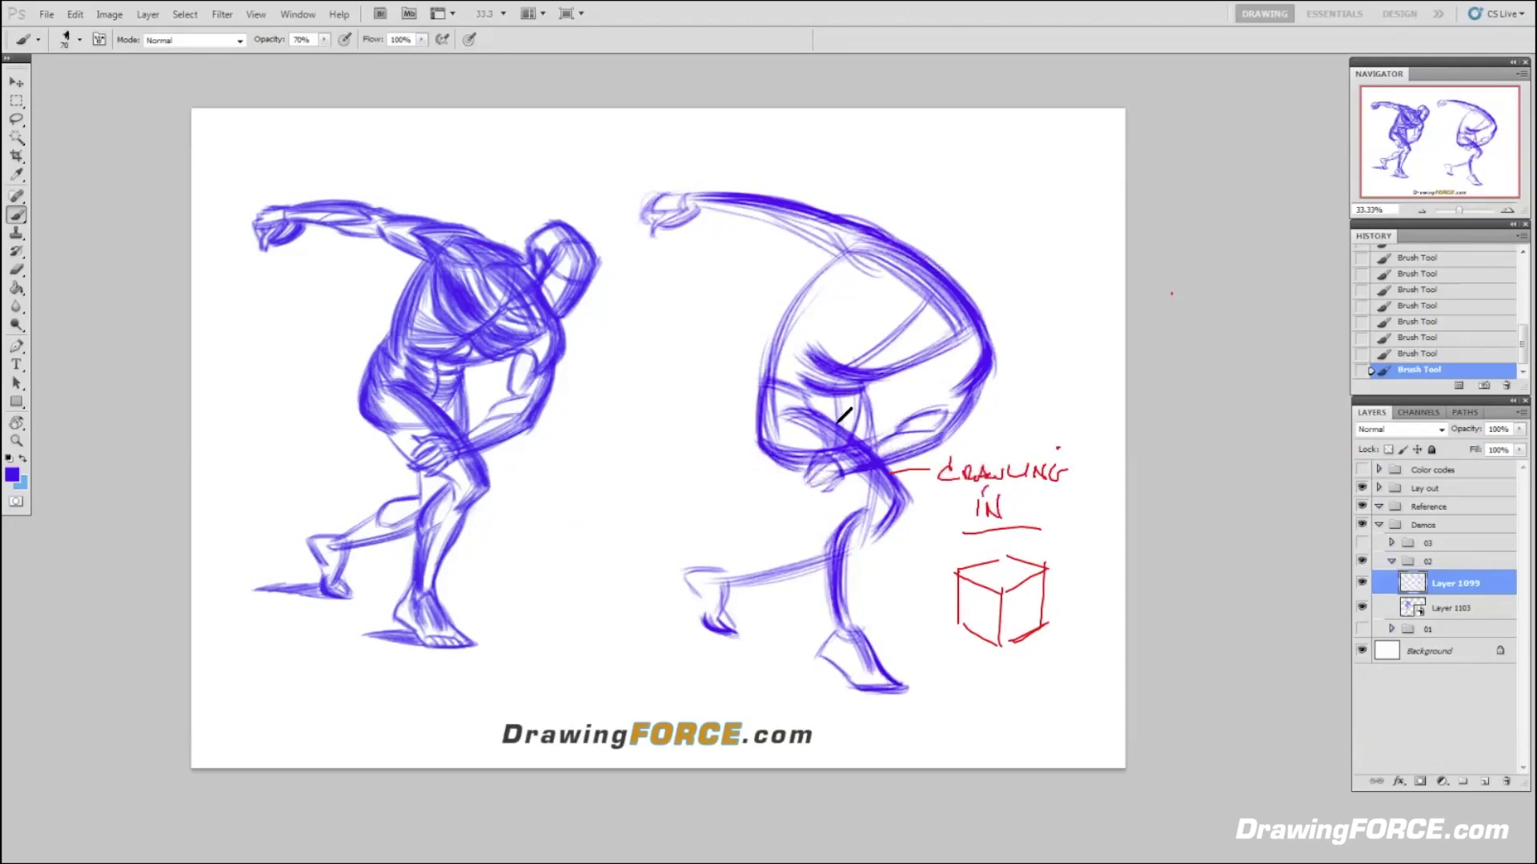
- Hatch the chest with diagonal strokes, and mark the surface line along the supporting thigh with a thick red stroke
left_click_drag(868, 373, 953, 336)
left_click_drag(881, 370, 941, 324)
left_click_drag(857, 368, 937, 325)
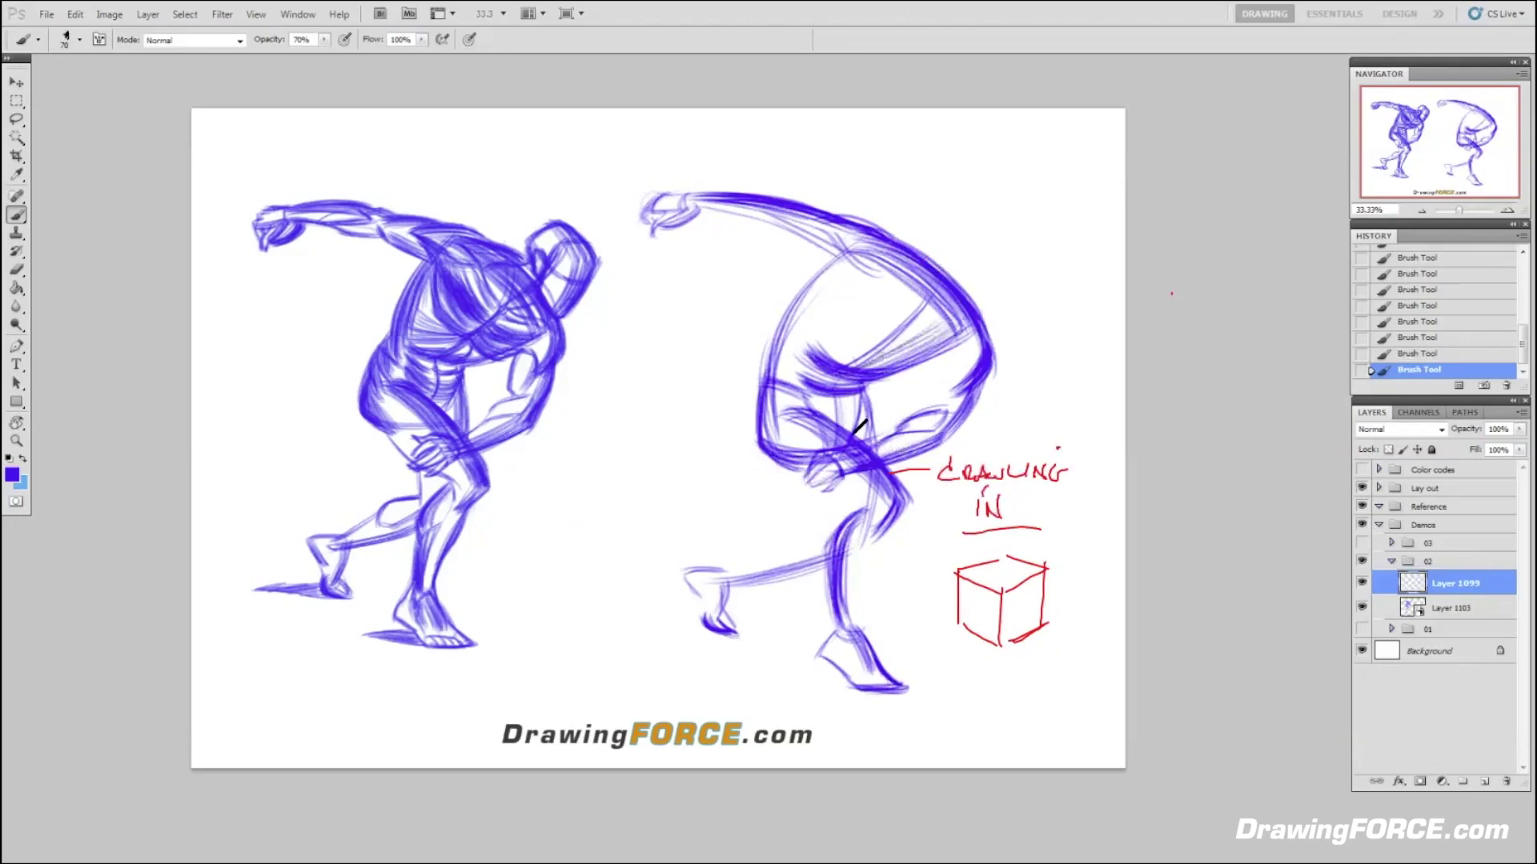
mouse_move(860, 429)
left_mouse_down()
mouse_move(898, 492)
mouse_move(862, 446)
mouse_move(879, 434)
mouse_move(875, 408)
mouse_move(874, 453)
left_mouse_up()
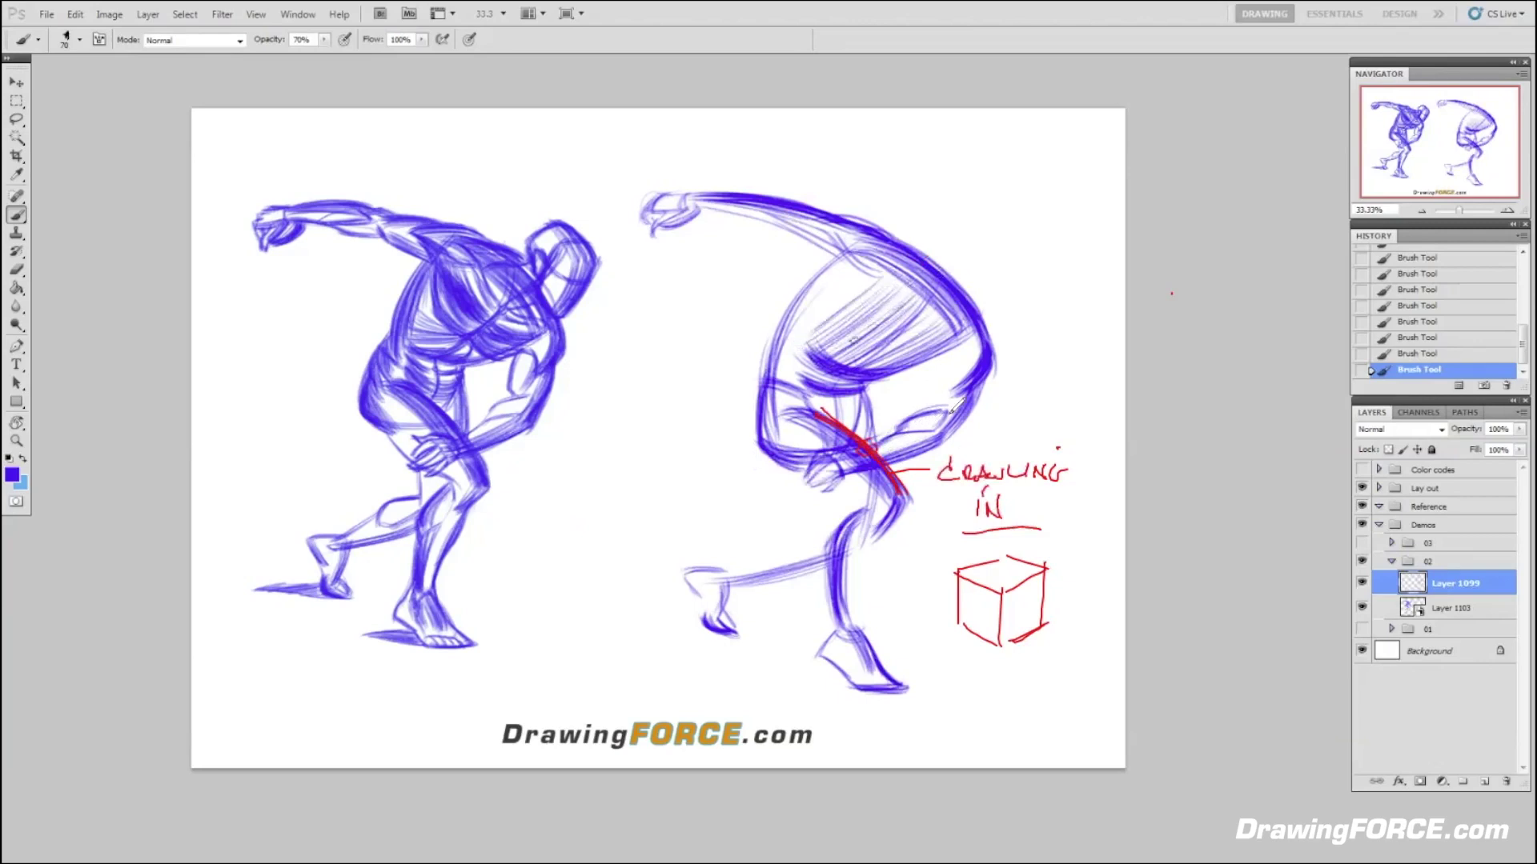
mouse_move(854, 340)
left_mouse_down()
mouse_move(865, 361)
mouse_move(931, 320)
left_mouse_up()
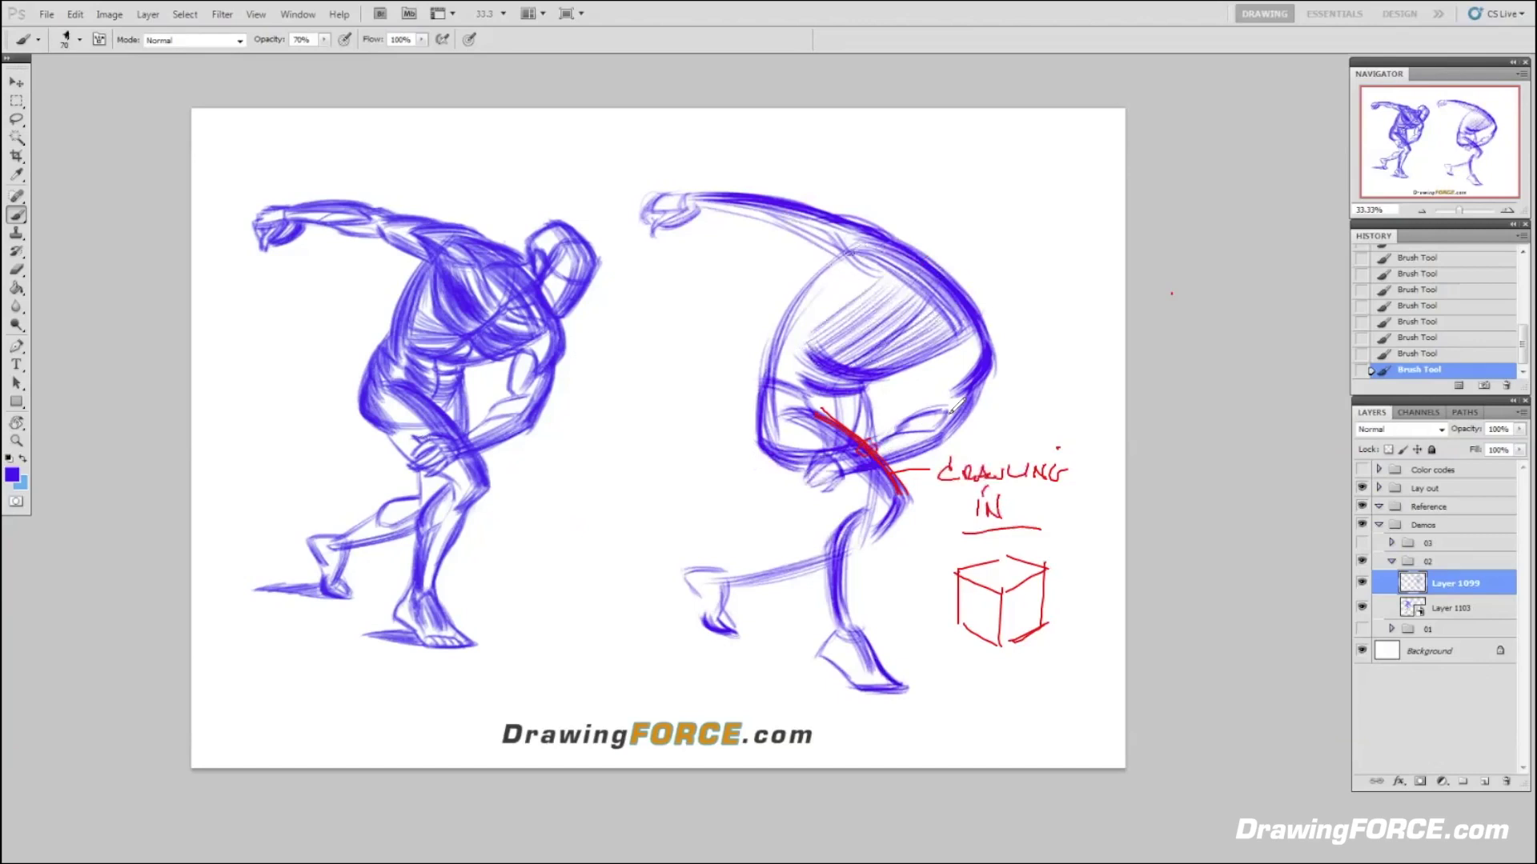
- Darken the torso's outer side with long curved strokes from the armpit down to the hip
mouse_move(805, 300)
left_mouse_down()
mouse_move(781, 416)
mouse_move(865, 252)
mouse_move(805, 317)
mouse_move(770, 445)
left_mouse_up()
mouse_move(804, 304)
left_mouse_down()
mouse_move(773, 446)
mouse_move(775, 406)
left_mouse_up()
mouse_move(844, 282)
left_mouse_down()
mouse_move(805, 326)
mouse_move(775, 446)
left_mouse_up()
mouse_move(839, 276)
left_mouse_down()
mouse_move(783, 394)
mouse_move(778, 446)
mouse_move(788, 376)
mouse_move(772, 375)
mouse_move(771, 432)
left_mouse_up()
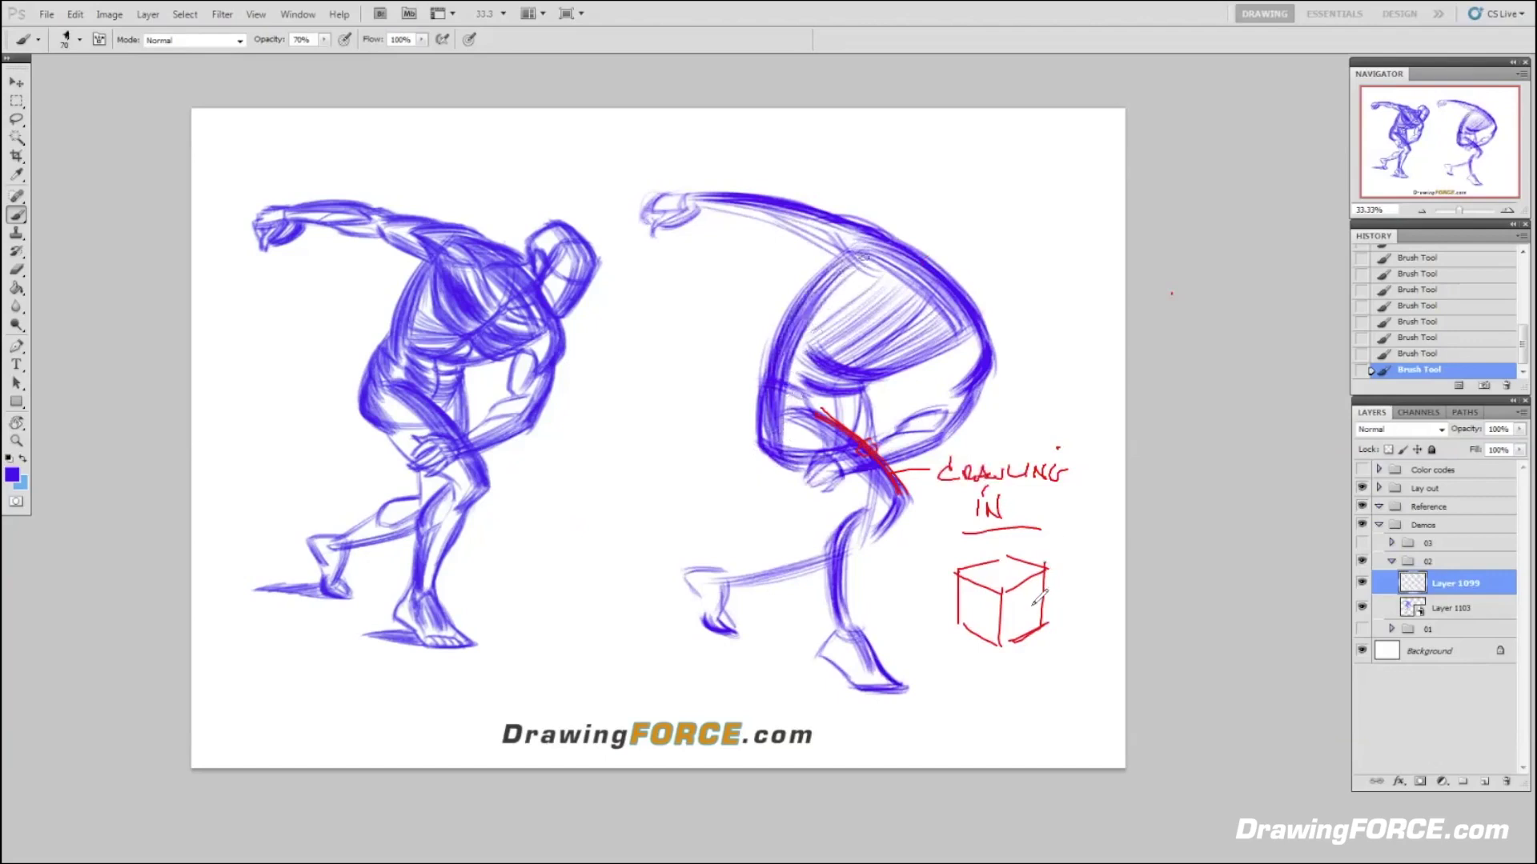
mouse_move(863, 257)
left_mouse_down()
mouse_move(784, 400)
mouse_move(793, 324)
mouse_move(780, 360)
left_mouse_up()
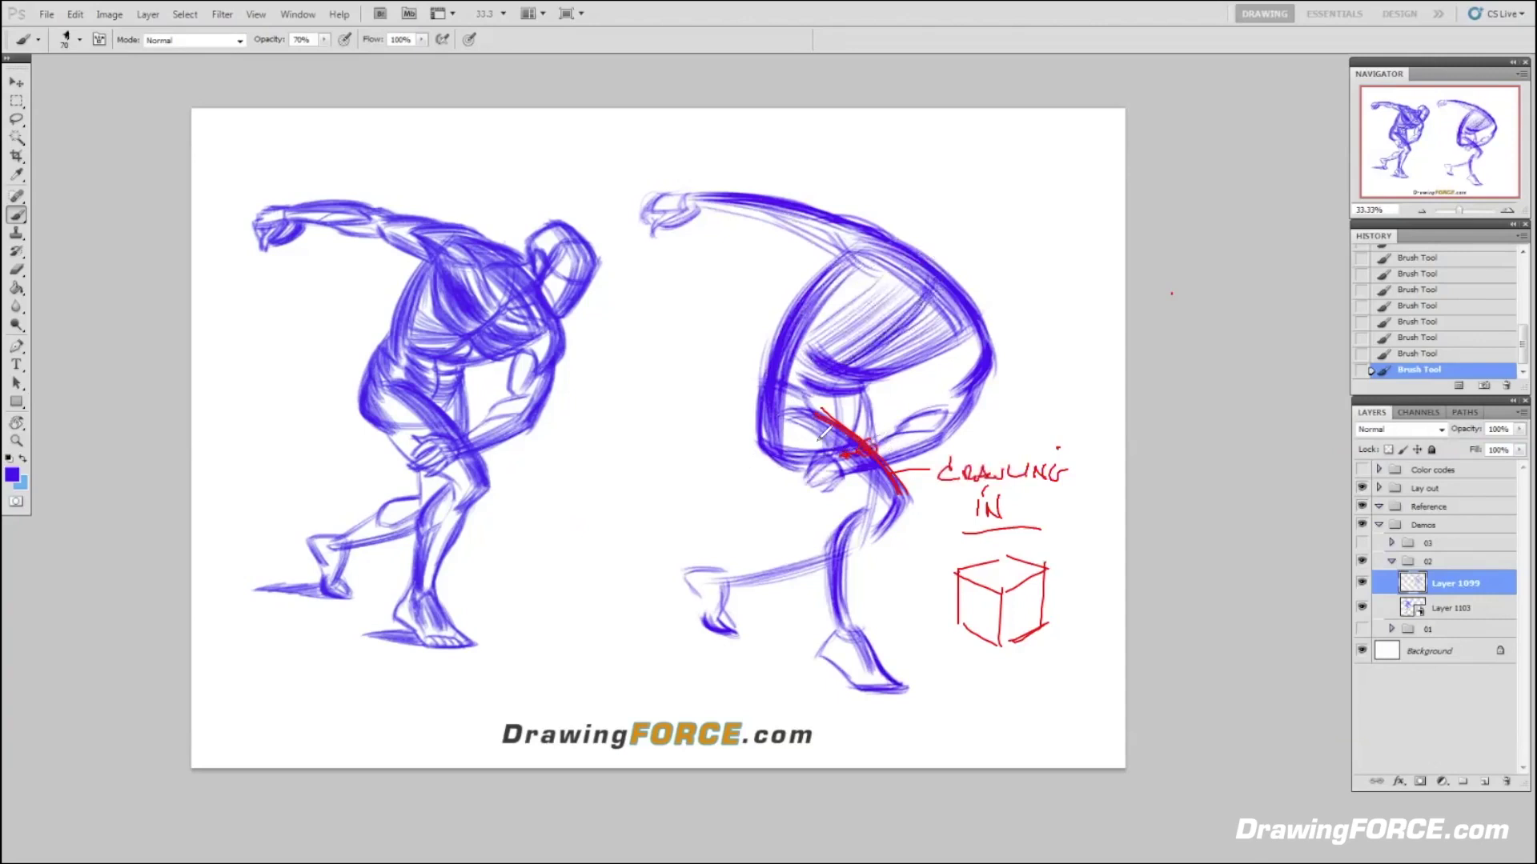
- Outline the supporting thigh in red as a block, with a top plane, a side plane and an end at the knee
left_click_drag(789, 419, 883, 505)
left_click_drag(802, 429, 878, 496)
left_click_drag(805, 432, 883, 502)
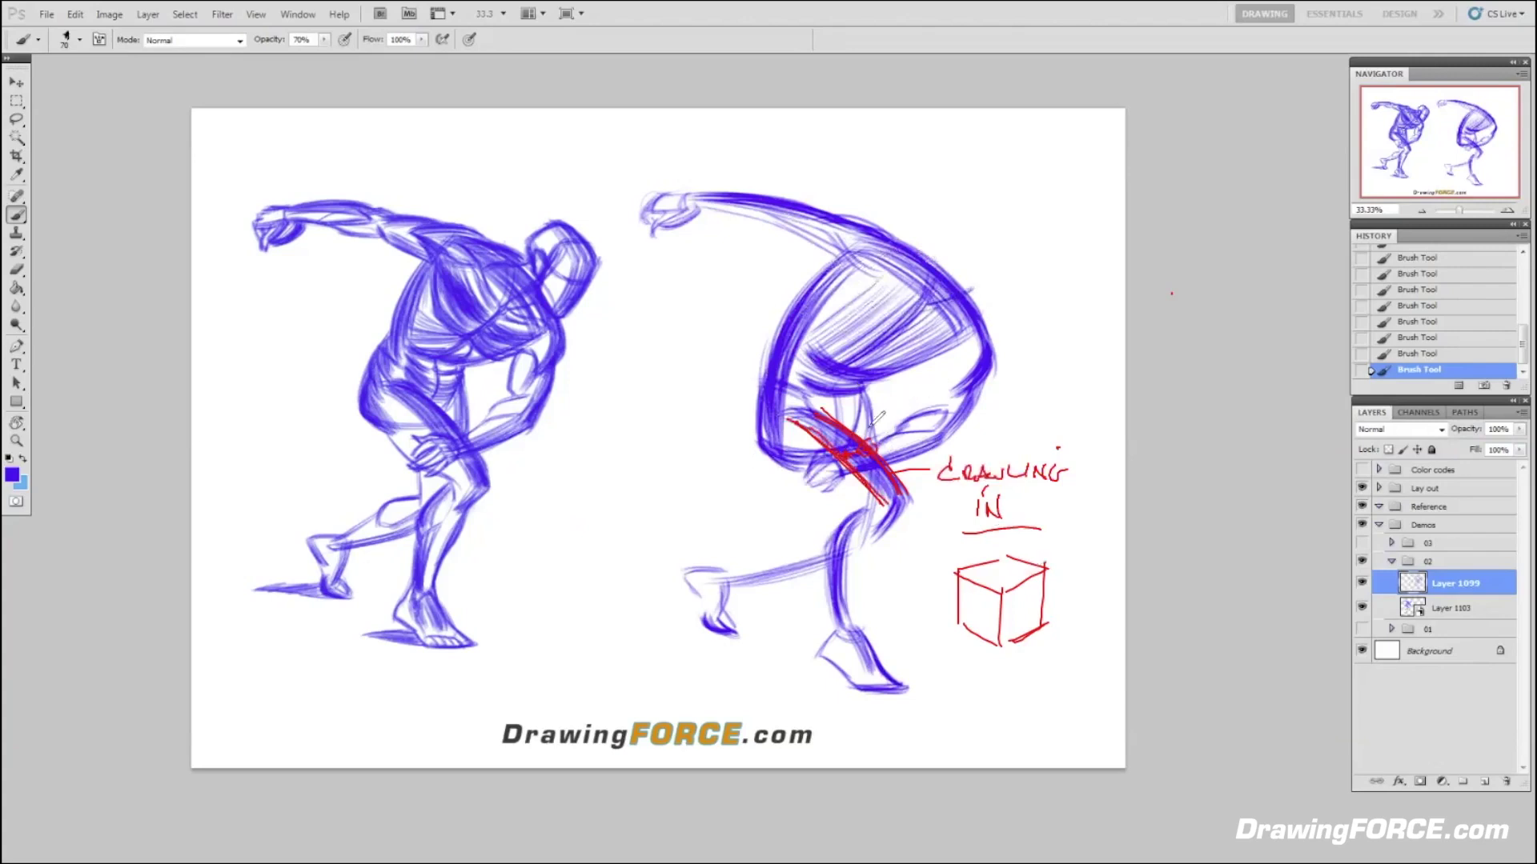
mouse_move(807, 461)
left_mouse_down()
mouse_move(897, 486)
mouse_move(869, 519)
mouse_move(895, 510)
left_mouse_up()
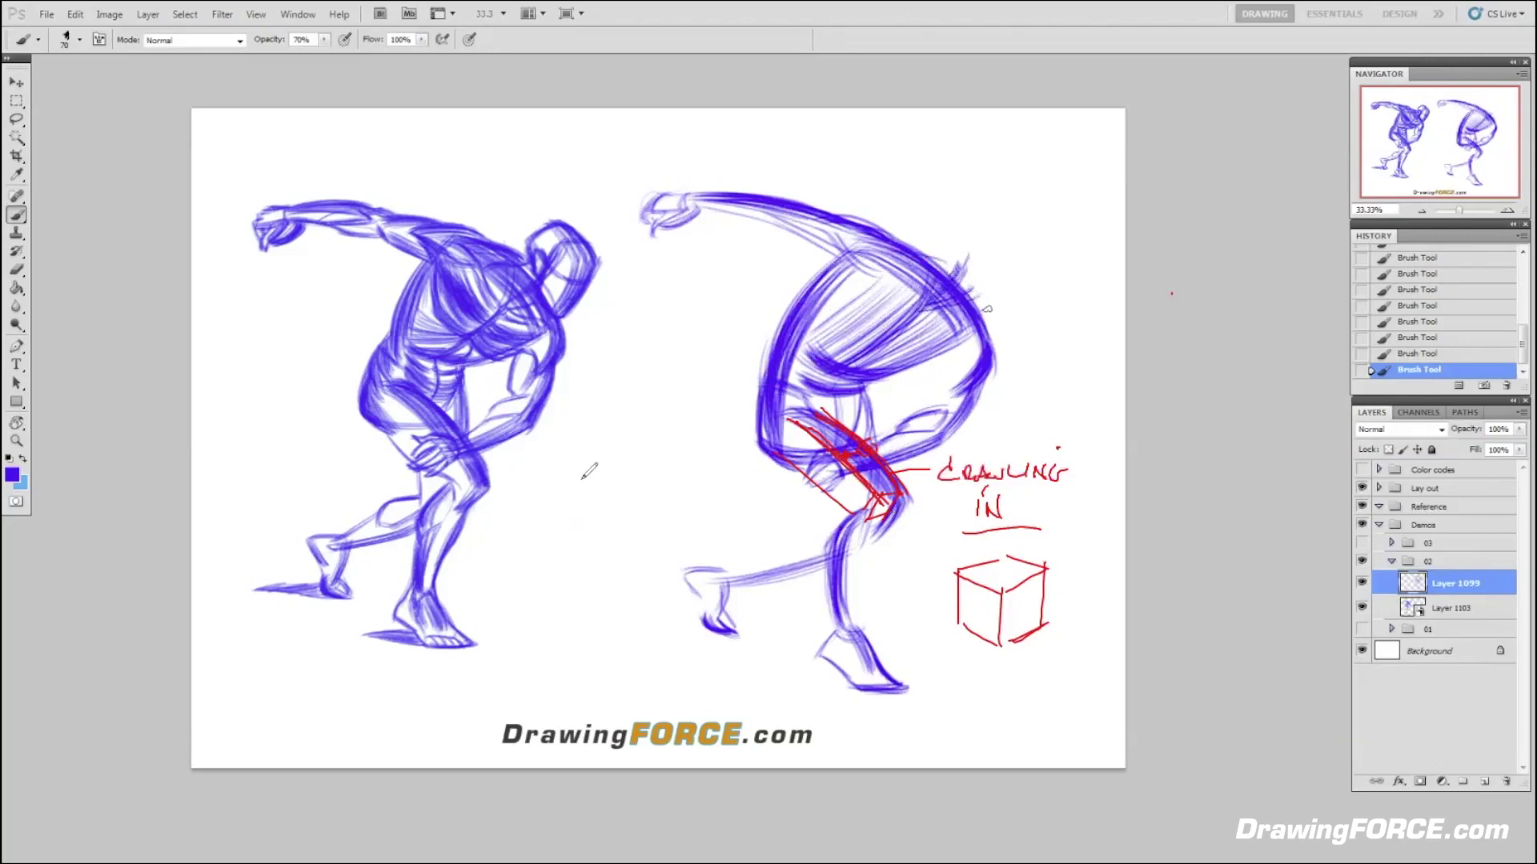
- Write underlined red notes "MORE ORGANIC" and "PLANAR" between the two figures, and draw the discus thrower's head
mouse_move(577, 467)
left_mouse_down()
mouse_move(578, 497)
mouse_move(641, 471)
mouse_move(583, 522)
mouse_move(640, 516)
mouse_move(657, 490)
mouse_move(675, 501)
left_mouse_up()
left_click_drag(594, 563, 680, 541)
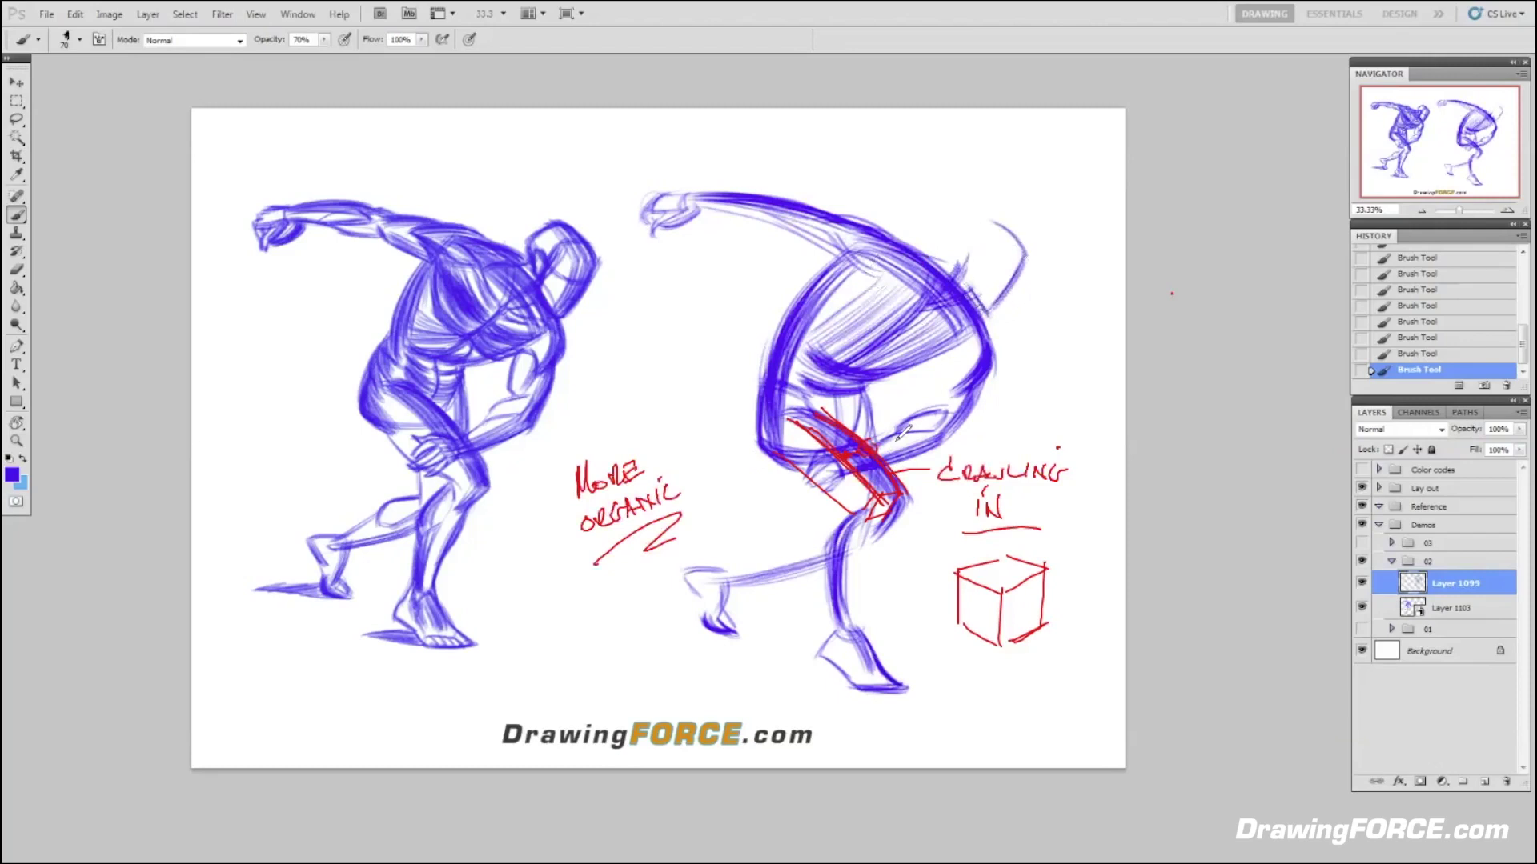
mouse_move(962, 256)
left_mouse_down()
mouse_move(957, 228)
mouse_move(987, 218)
left_mouse_up()
mouse_move(616, 393)
left_mouse_down()
mouse_move(618, 419)
mouse_move(664, 391)
mouse_move(673, 404)
mouse_move(686, 380)
mouse_move(709, 389)
left_mouse_up()
left_click_drag(633, 433, 707, 405)
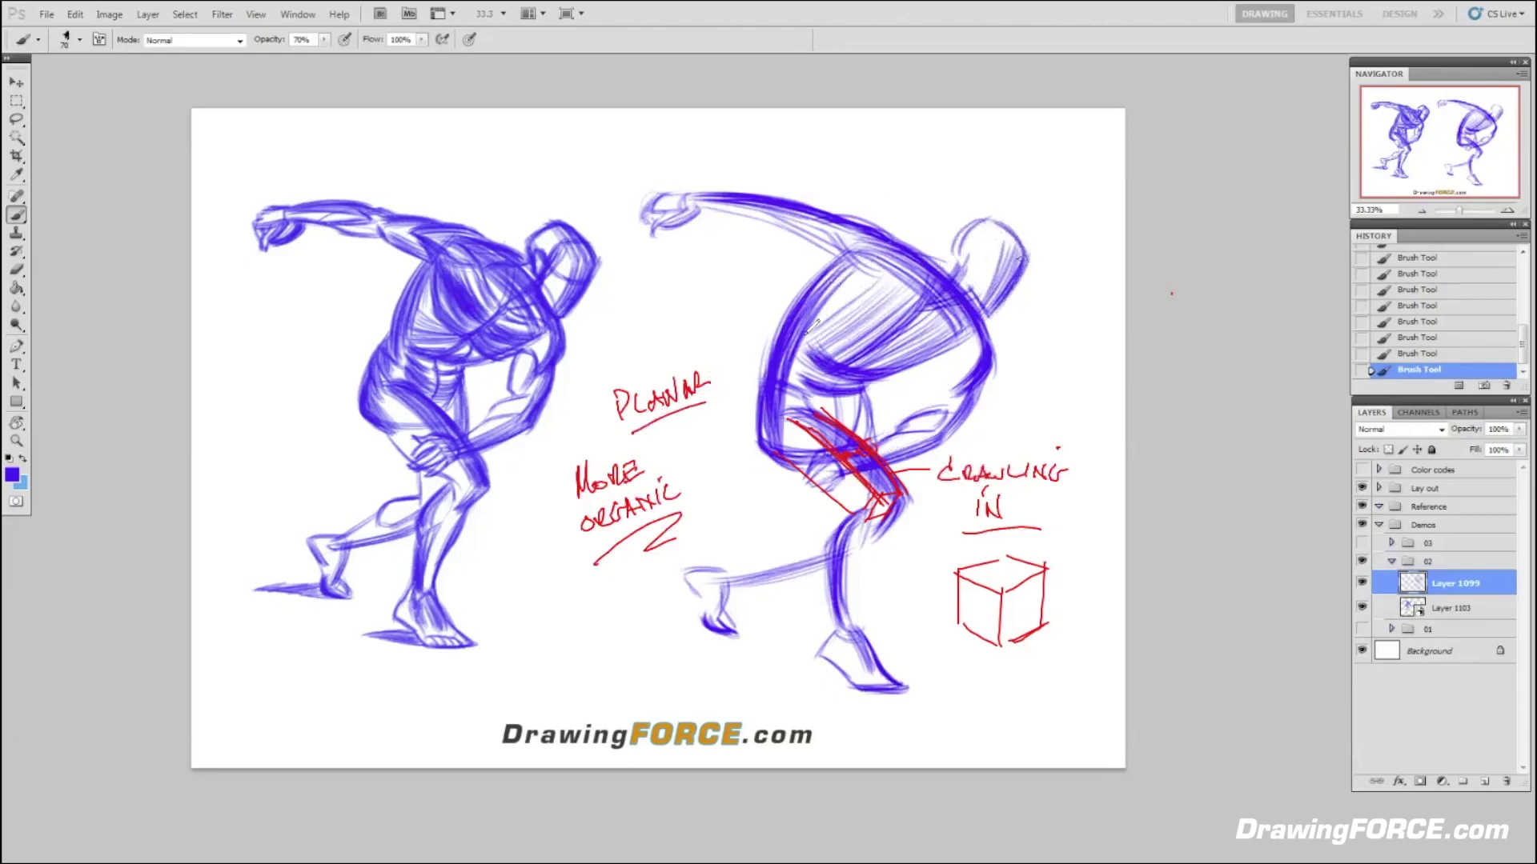
- Outline a long curved red side plane on the torso from the armpit down to the hip
mouse_move(777, 322)
left_mouse_down()
mouse_move(804, 328)
mouse_move(846, 264)
mouse_move(773, 479)
left_mouse_up()
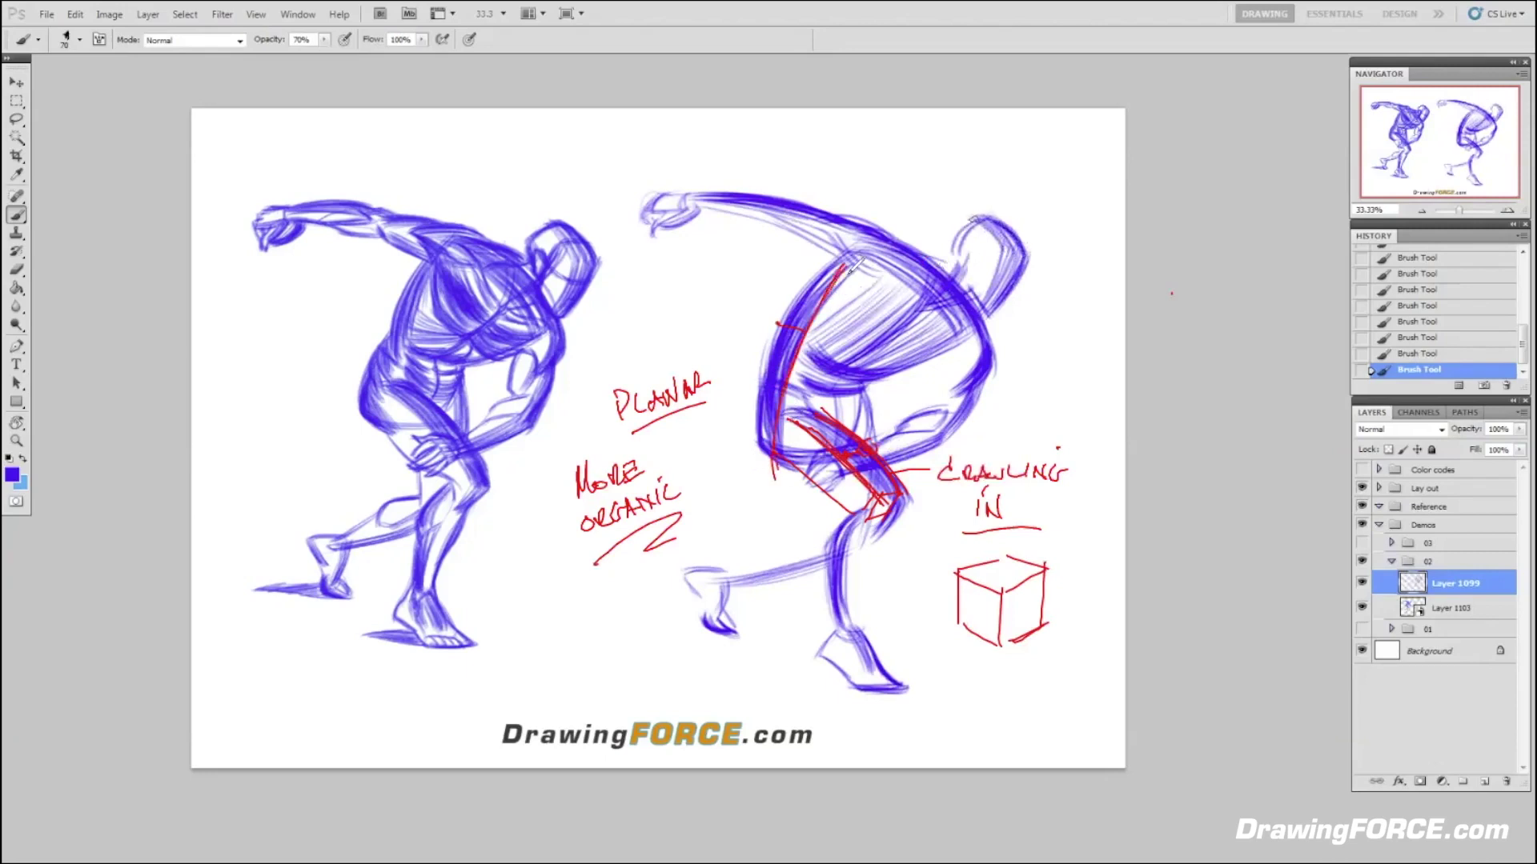
mouse_move(838, 258)
left_mouse_down()
mouse_move(855, 270)
mouse_move(760, 445)
left_mouse_up()
mouse_move(838, 256)
left_mouse_down()
mouse_move(855, 270)
mouse_move(875, 251)
mouse_move(818, 322)
mouse_move(764, 456)
left_mouse_up()
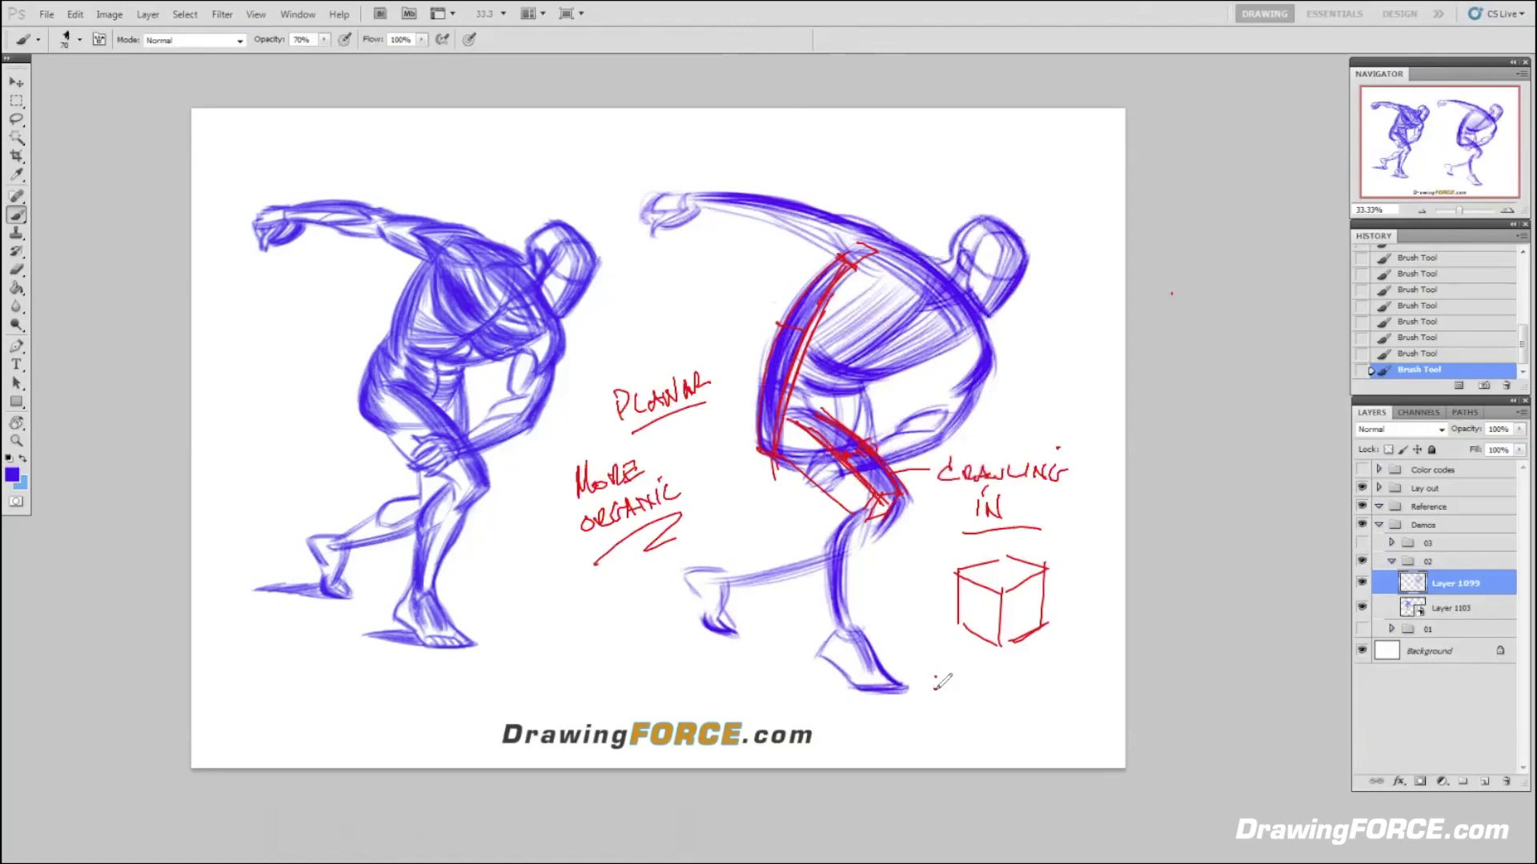
- Write a circled two-line red note beginning with "BETTER" beneath the cube
mouse_move(933, 670)
left_mouse_down()
mouse_move(935, 690)
mouse_move(987, 675)
mouse_move(980, 687)
mouse_move(999, 658)
mouse_move(993, 686)
left_mouse_up()
mouse_move(996, 682)
left_mouse_down()
mouse_move(1019, 682)
mouse_move(957, 719)
left_mouse_up()
mouse_move(970, 699)
left_mouse_down()
mouse_move(971, 718)
mouse_move(994, 703)
mouse_move(1015, 714)
left_mouse_up()
left_click_drag(938, 652, 957, 742)
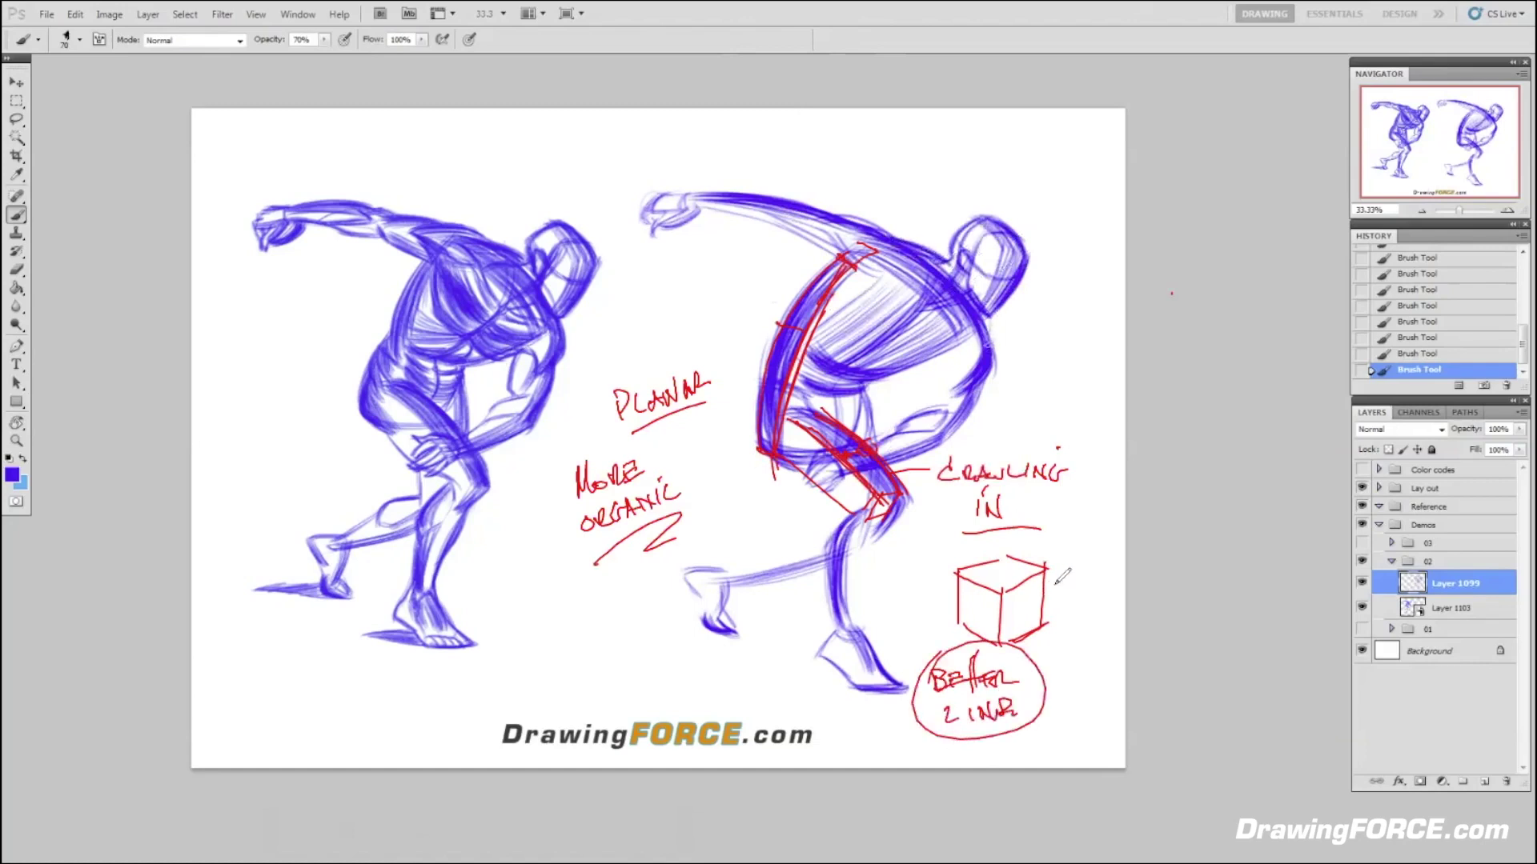
- Draw red arrows pointing at the cube and the head, and sketch box planes over the head
left_click_drag(1076, 567, 1052, 587)
left_click_drag(1056, 574, 1066, 586)
left_click_drag(1073, 208, 1045, 241)
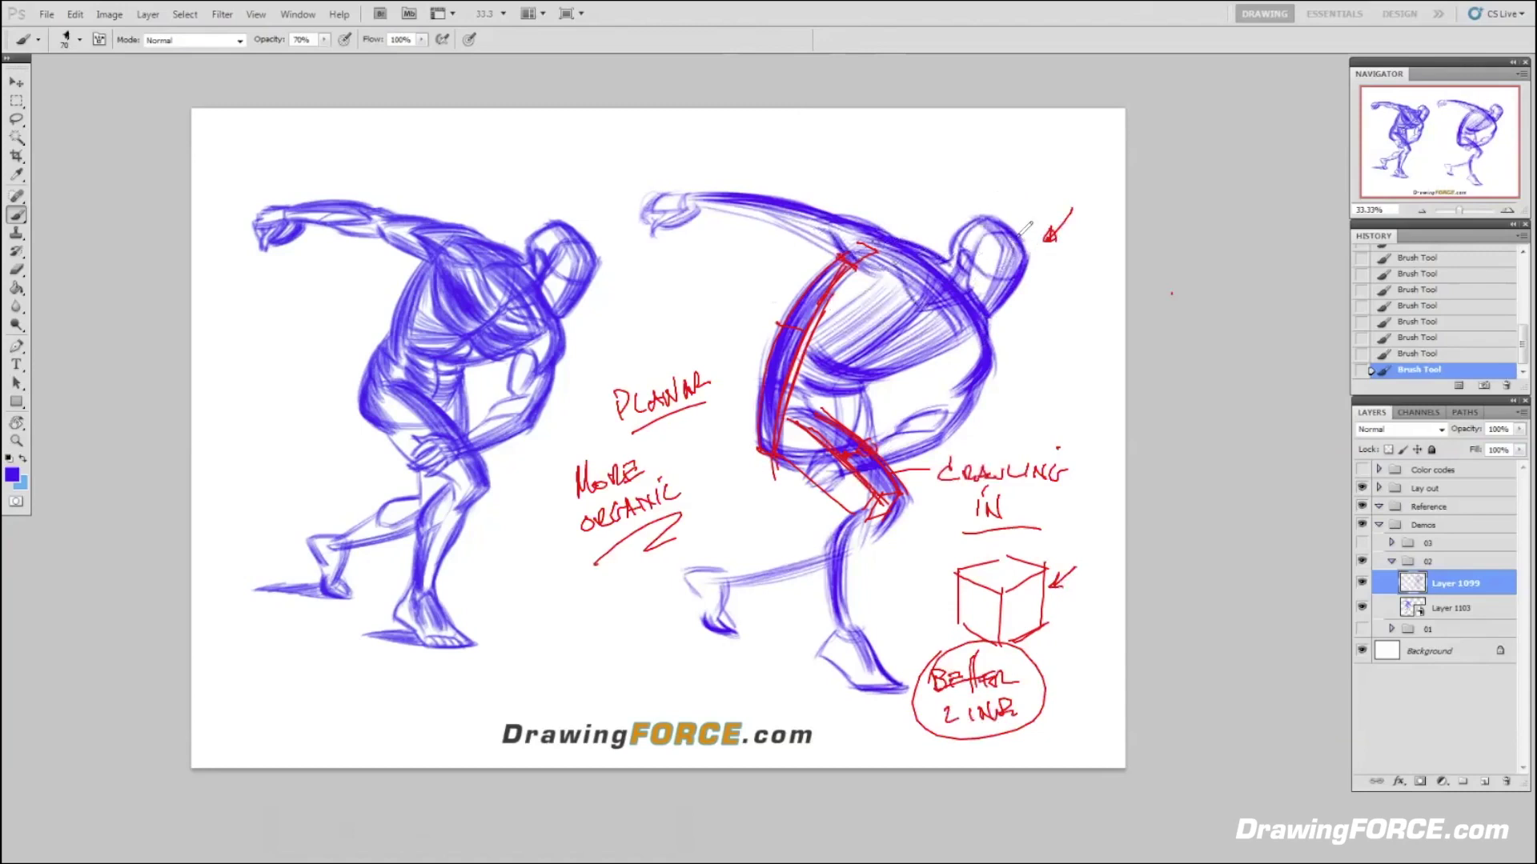
mouse_move(997, 252)
left_mouse_down()
mouse_move(1029, 254)
mouse_move(981, 314)
left_mouse_up()
left_click_drag(980, 317, 1000, 310)
mouse_move(961, 237)
left_mouse_down()
mouse_move(992, 278)
mouse_move(1015, 271)
mouse_move(994, 226)
mouse_move(1010, 255)
left_mouse_up()
left_click_drag(1046, 193, 1031, 222)
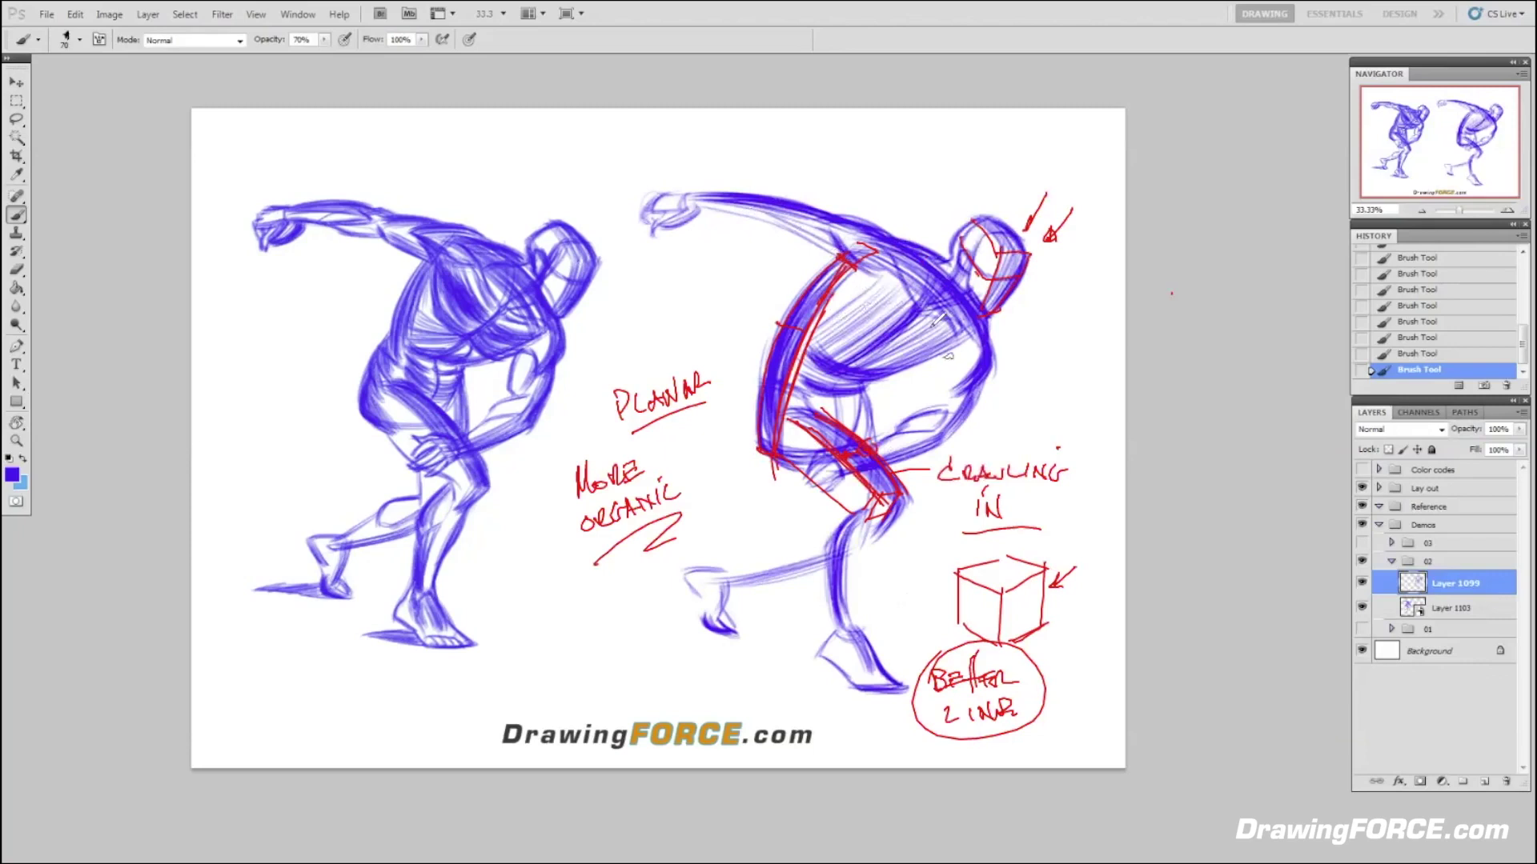
- Hatch the front plane of the chest in red, and mark its turning edge with a small circle and a line
left_click_drag(928, 352, 937, 354)
mouse_move(927, 358)
left_mouse_down()
mouse_move(862, 319)
mouse_move(873, 334)
left_mouse_up()
mouse_move(966, 339)
left_mouse_down()
mouse_move(879, 375)
mouse_move(944, 360)
mouse_move(912, 336)
mouse_move(881, 352)
mouse_move(867, 328)
mouse_move(826, 325)
left_mouse_up()
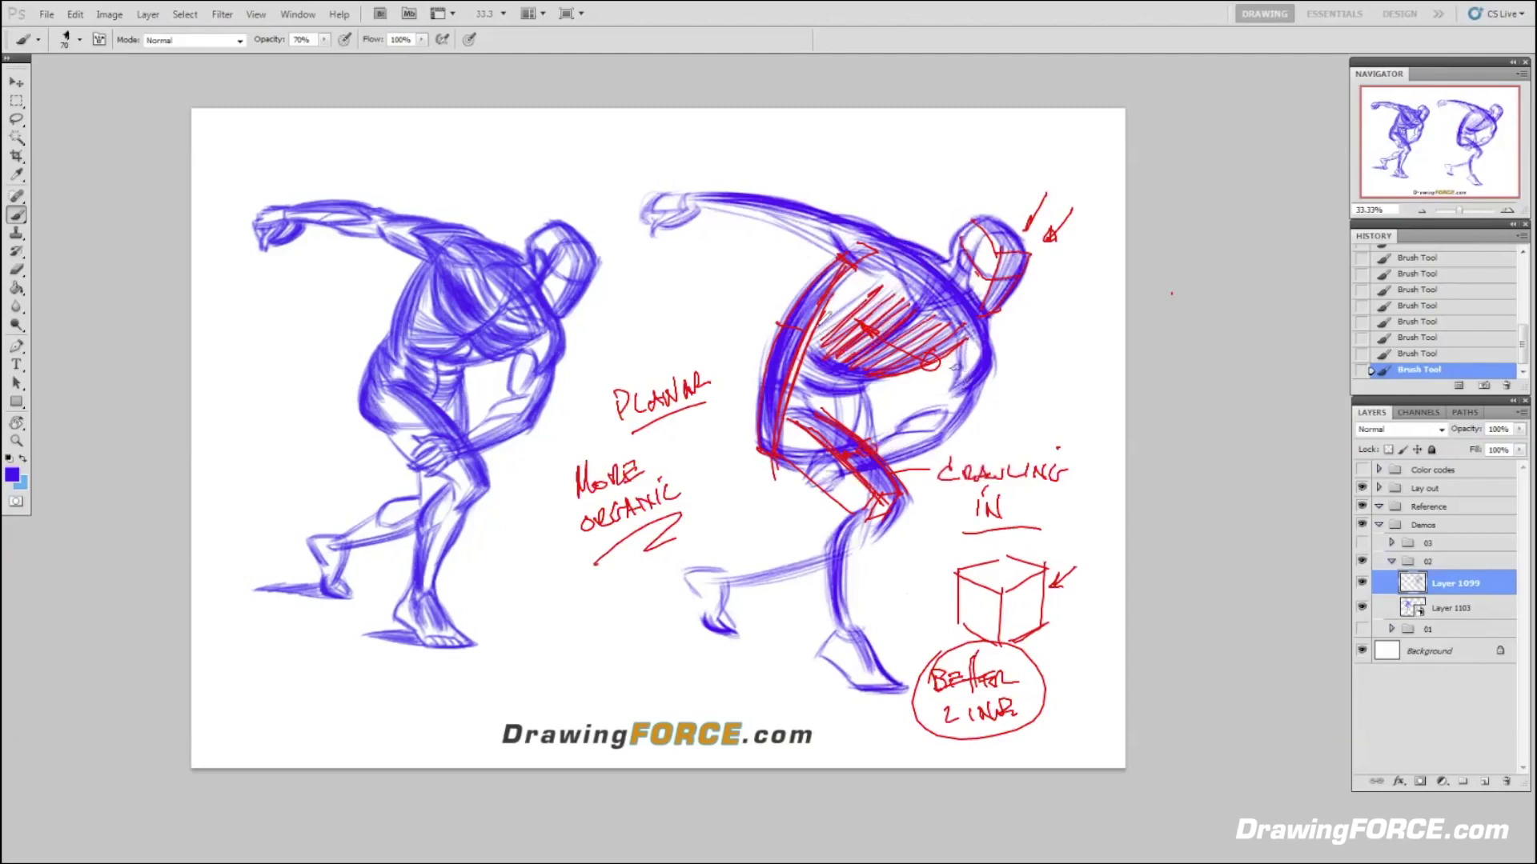
- Reinforce the torso's red side plane with a downward arrow alongside, and sketch a small red torso-mass diagram beside the lowered arm
mouse_move(845, 264)
left_mouse_down()
mouse_move(802, 346)
mouse_move(781, 442)
left_mouse_up()
mouse_move(764, 314)
left_mouse_down()
mouse_move(734, 429)
mouse_move(754, 418)
left_mouse_up()
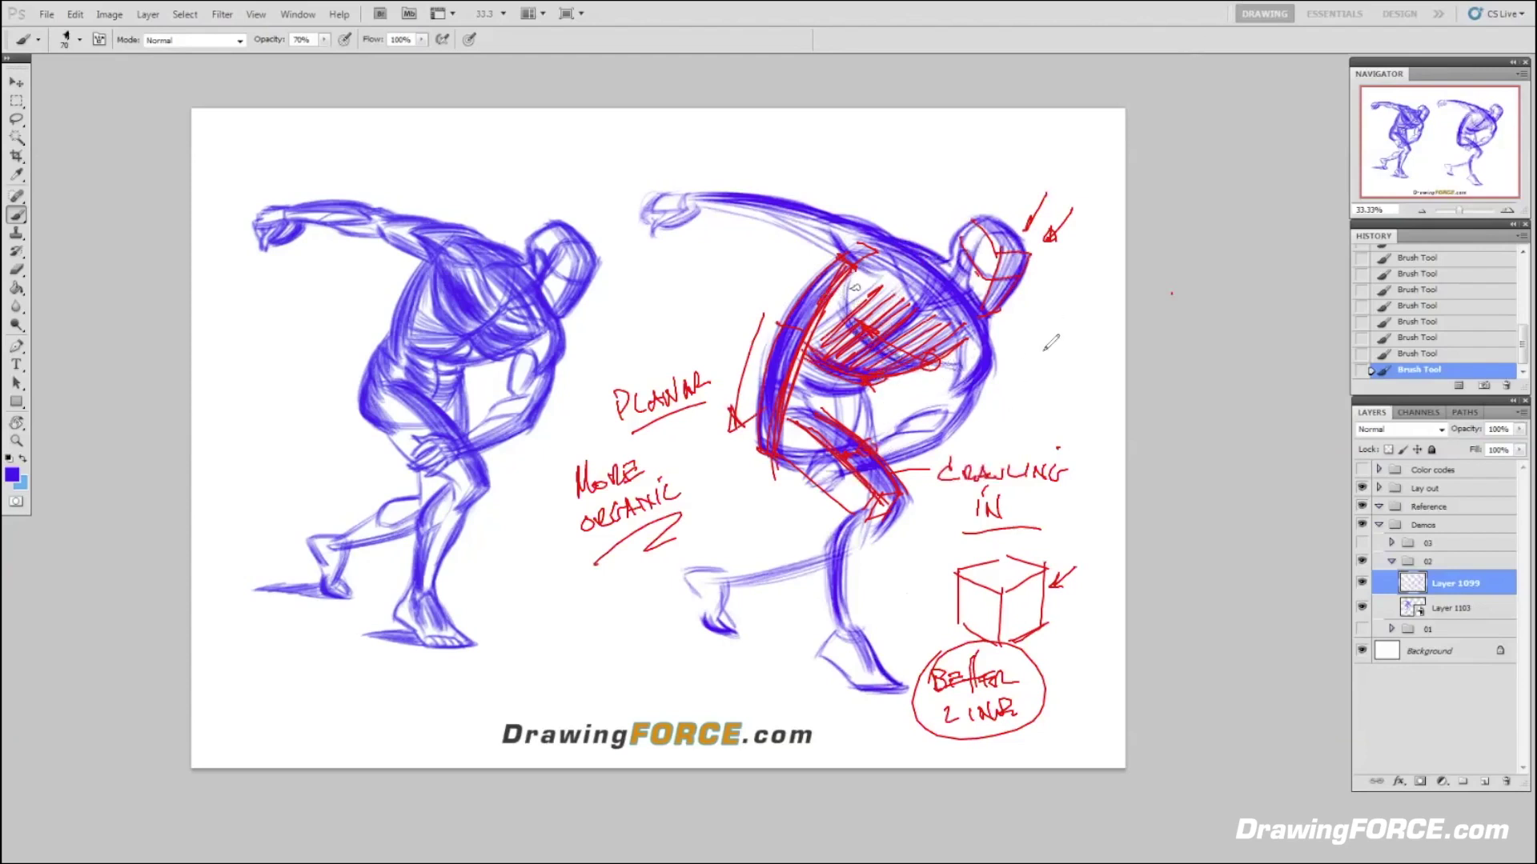
mouse_move(998, 413)
left_mouse_down()
mouse_move(1040, 322)
mouse_move(1093, 350)
mouse_move(1045, 392)
mouse_move(1040, 429)
mouse_move(1058, 373)
mouse_move(1039, 391)
mouse_move(1026, 381)
mouse_move(1085, 353)
mouse_move(1022, 376)
left_mouse_up()
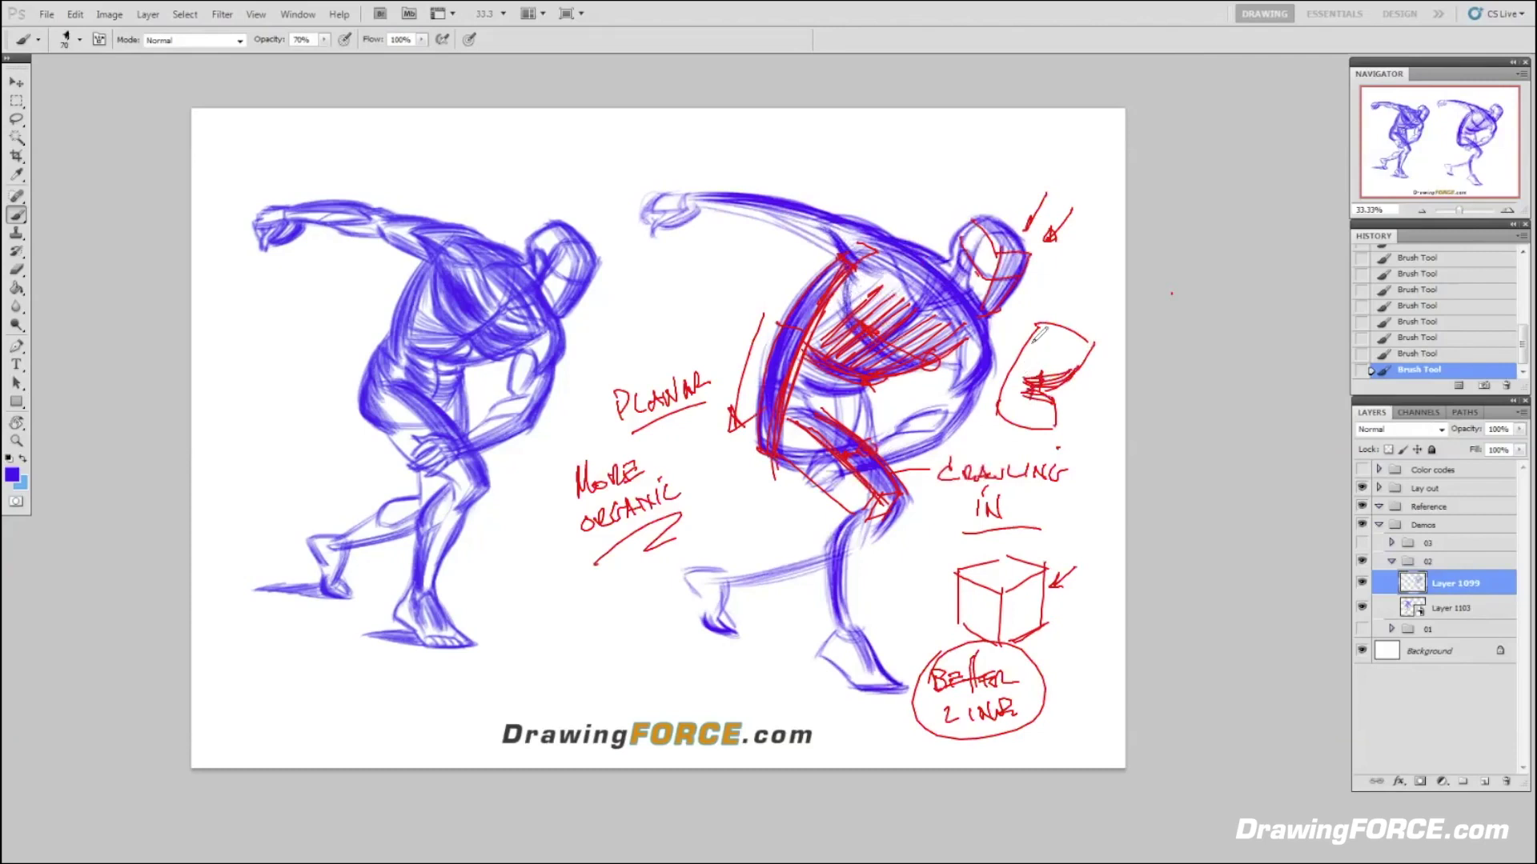
mouse_move(1058, 322)
left_mouse_down()
mouse_move(1021, 426)
mouse_move(1031, 344)
mouse_move(1005, 393)
left_mouse_up()
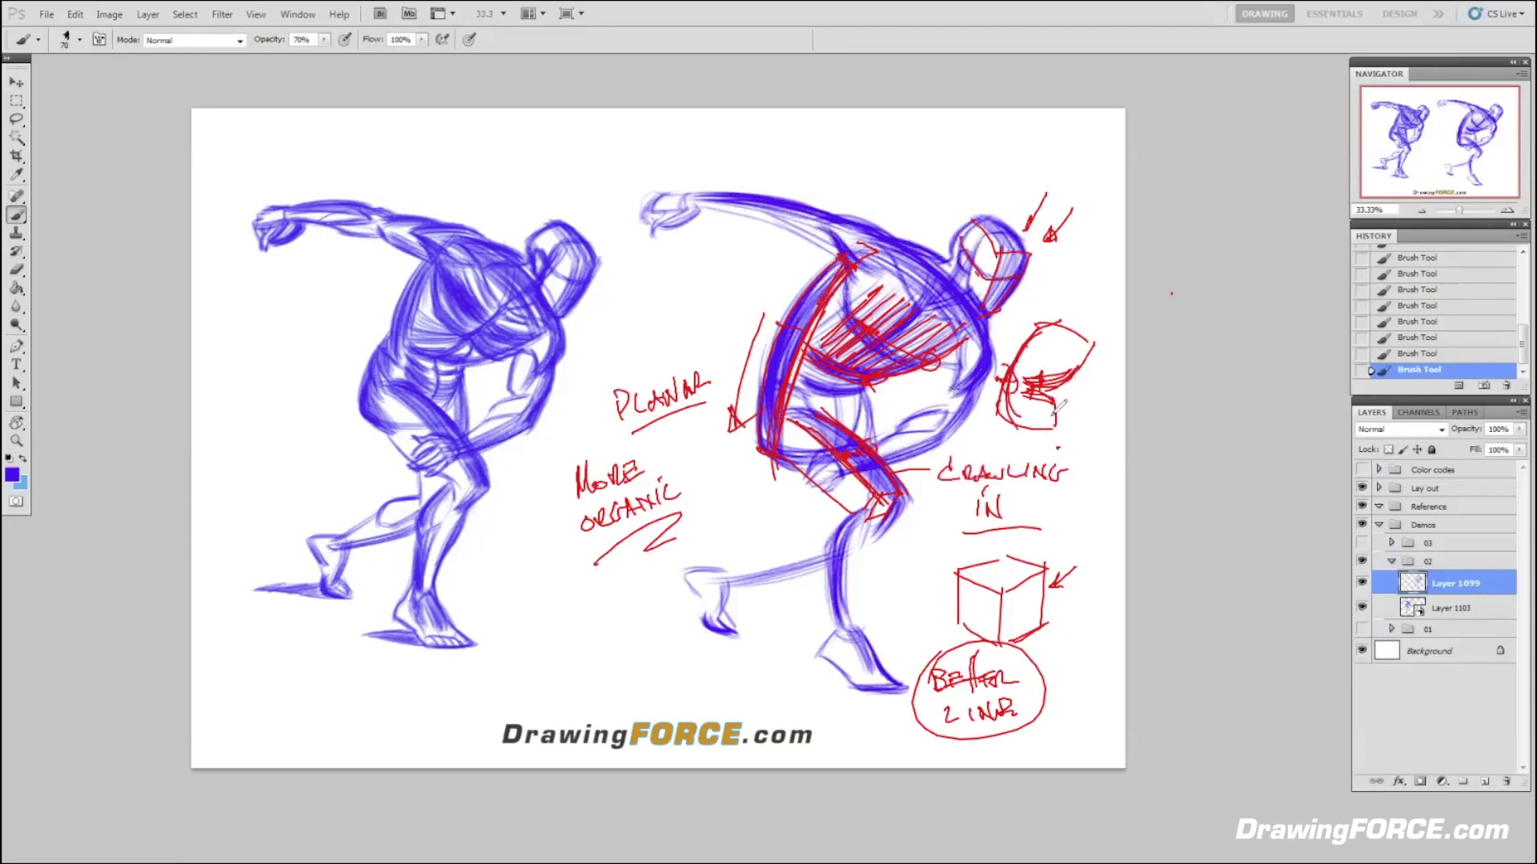
- Label the torso's outer side "STRETCH" and its compressed inner side "SQUASH" in red, with leader lines
left_click_drag(777, 304, 703, 278)
mouse_move(655, 286)
left_mouse_down()
mouse_move(704, 274)
mouse_move(708, 248)
mouse_move(733, 237)
mouse_move(749, 266)
left_mouse_up()
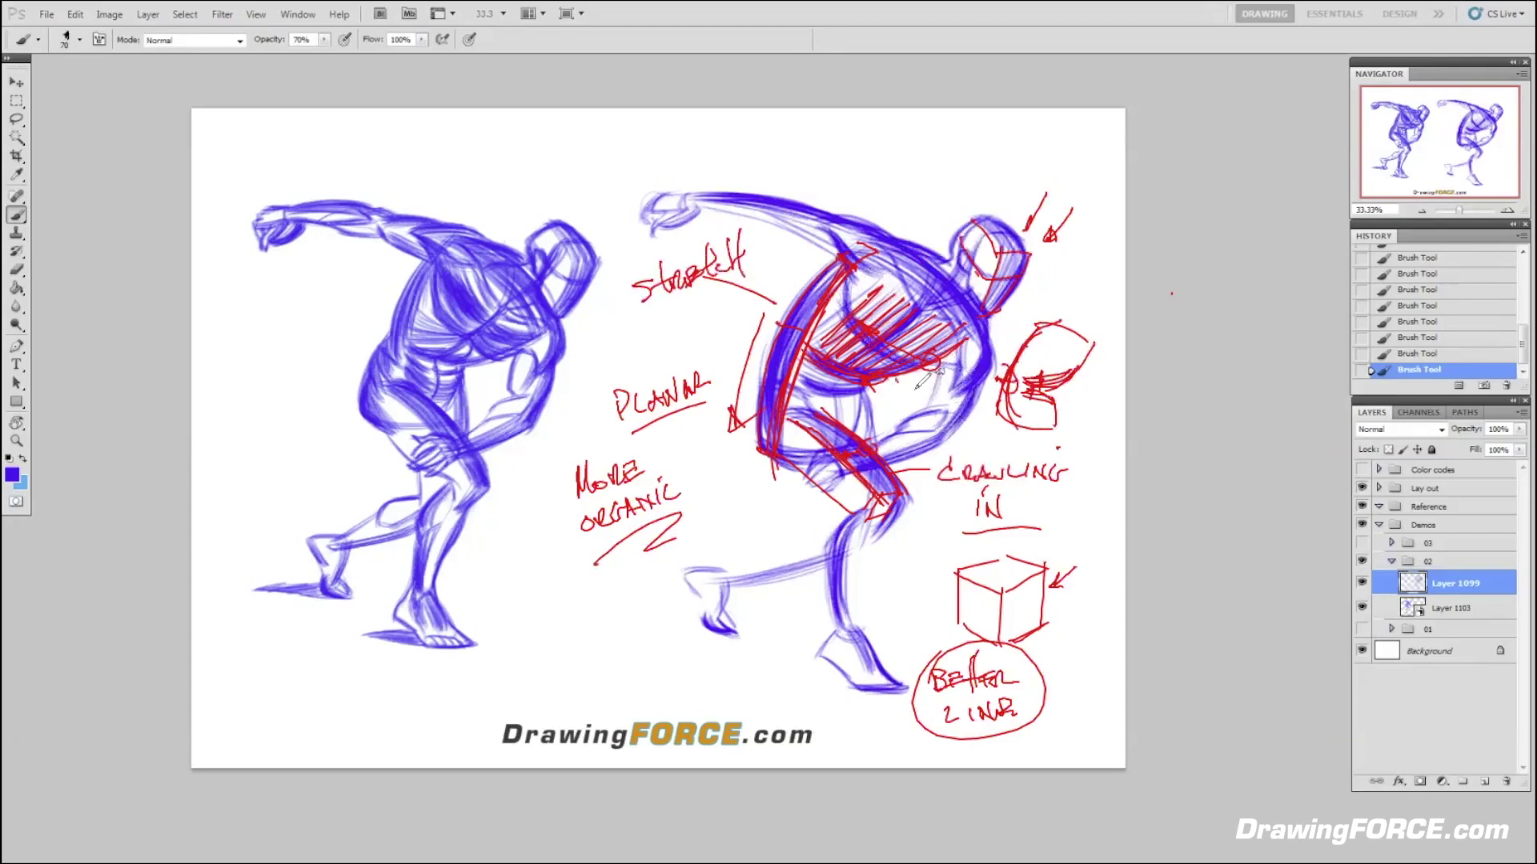
mouse_move(898, 378)
left_mouse_down()
mouse_move(916, 517)
mouse_move(956, 558)
mouse_move(986, 538)
mouse_move(1030, 552)
mouse_move(1074, 557)
left_mouse_up()
mouse_move(760, 284)
left_mouse_down()
mouse_move(778, 300)
mouse_move(753, 310)
left_mouse_up()
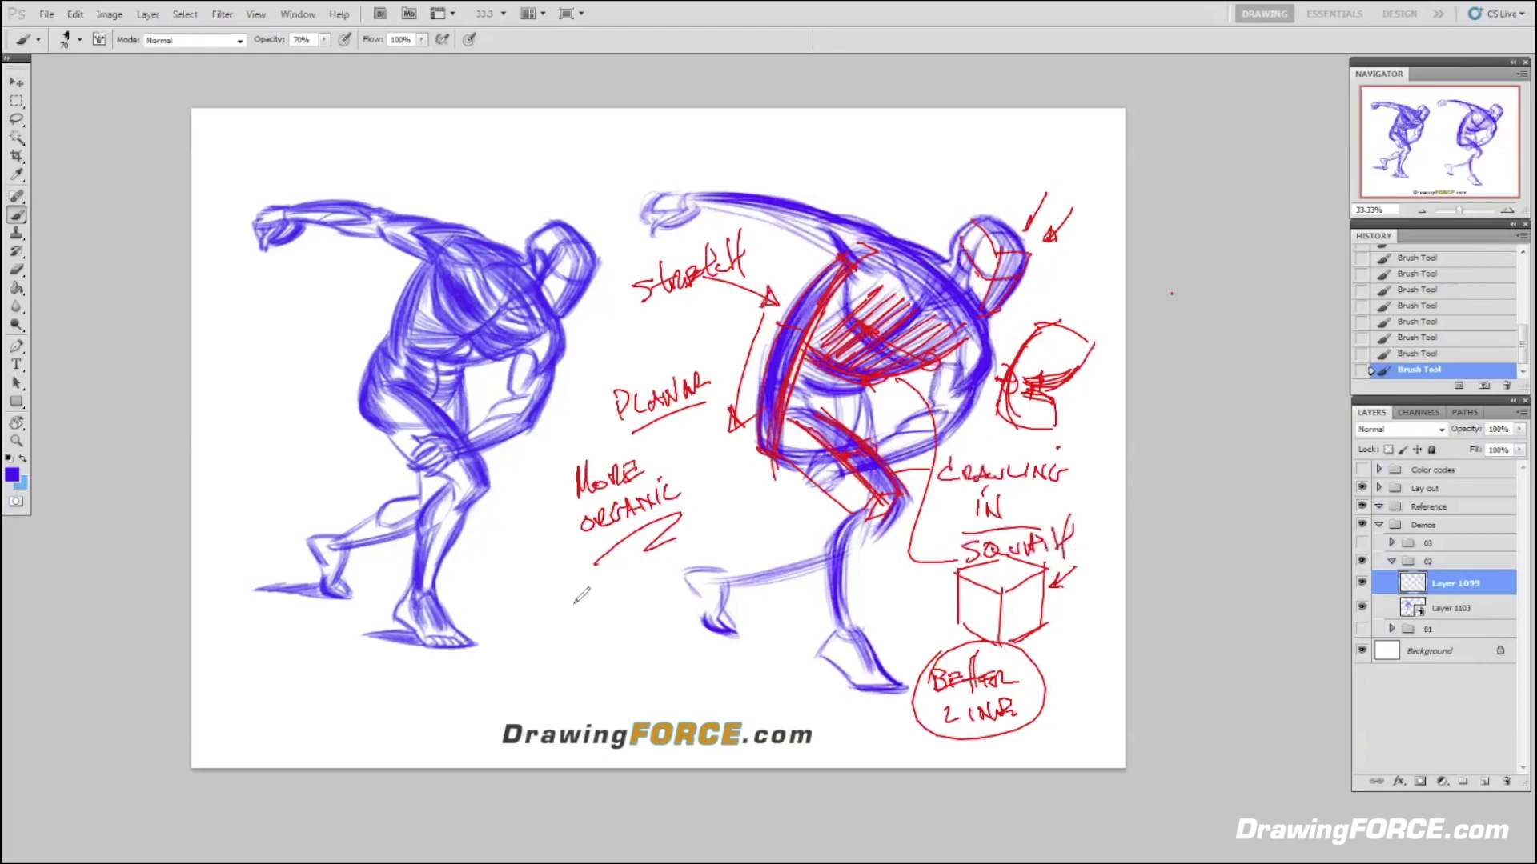
- Sketch a small rounded torso-mass diagram in red below the "MORE ORGANIC" note, wrapping overlapping ovals around its form
mouse_move(590, 607)
left_mouse_down()
mouse_move(541, 629)
mouse_move(553, 593)
mouse_move(528, 680)
left_mouse_up()
left_click_drag(513, 629, 515, 659)
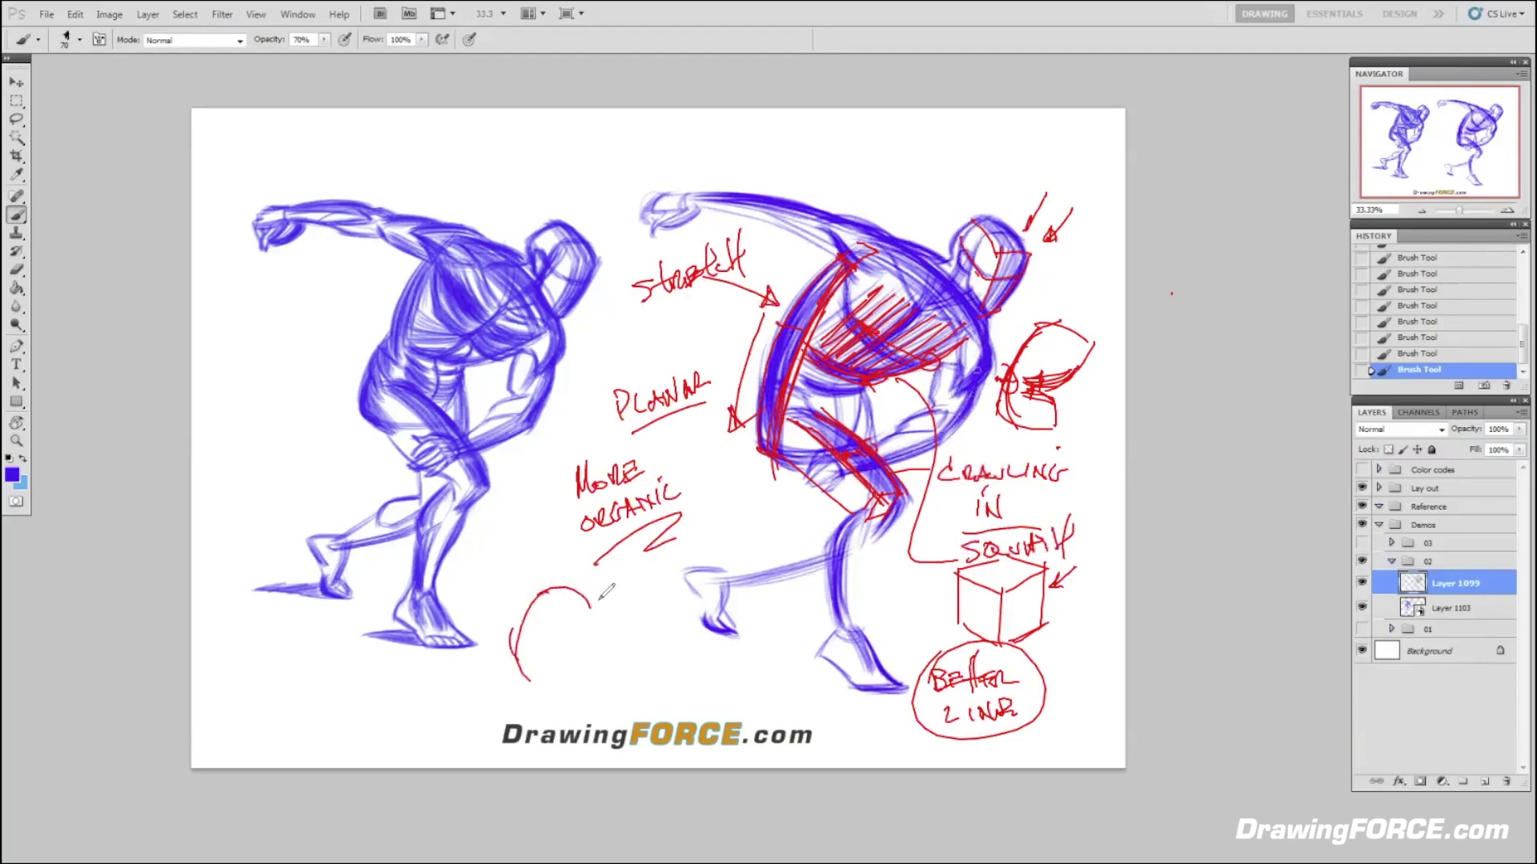
mouse_move(594, 602)
left_mouse_down()
mouse_move(551, 622)
mouse_move(597, 603)
mouse_move(572, 671)
left_mouse_up()
mouse_move(548, 608)
left_mouse_down()
mouse_move(536, 672)
mouse_move(552, 587)
mouse_move(527, 660)
mouse_move(561, 626)
left_mouse_up()
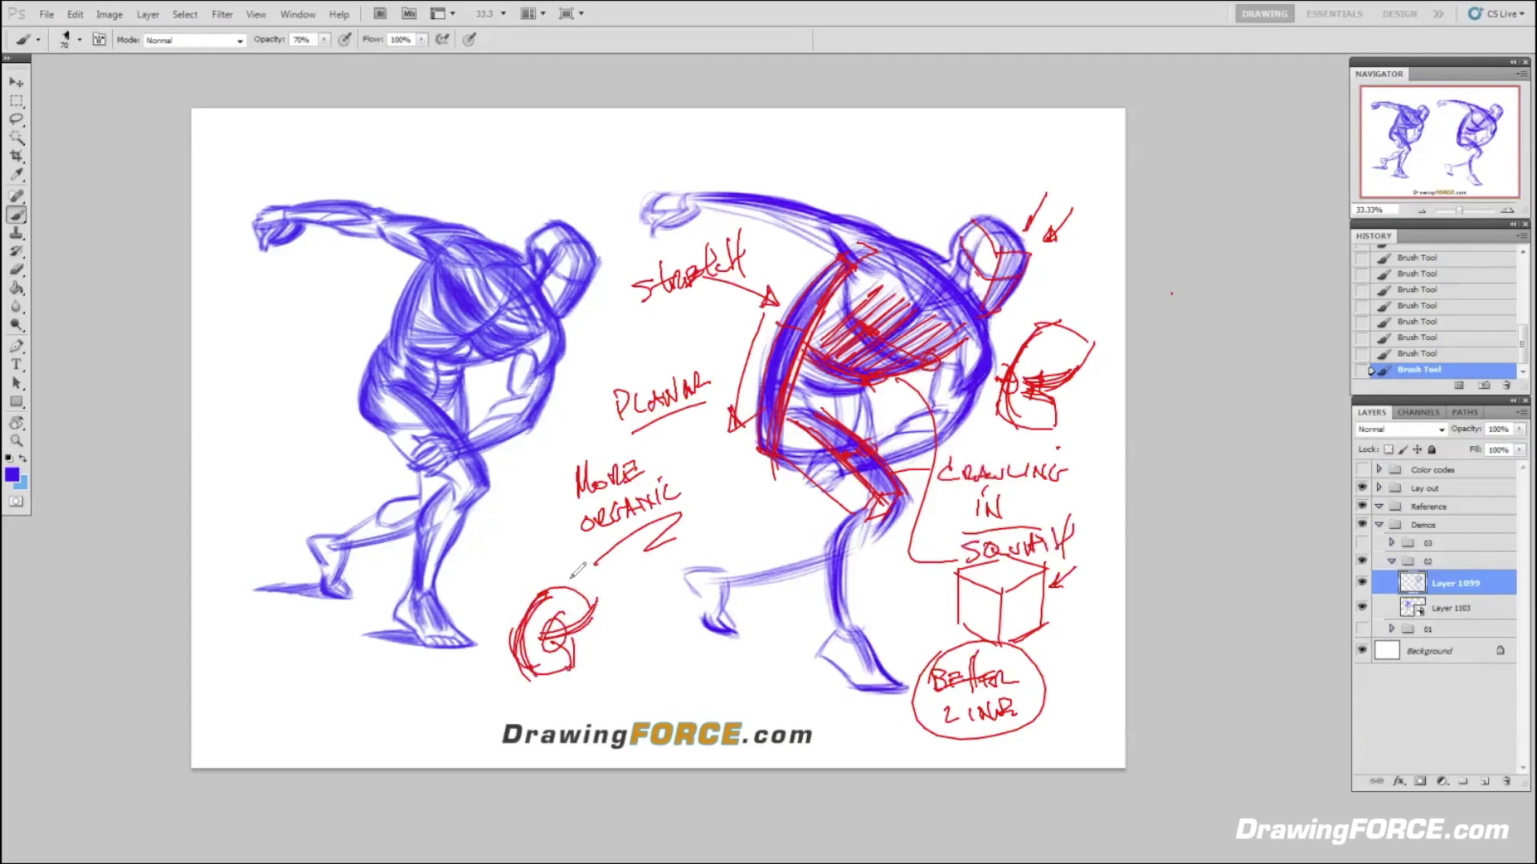
mouse_move(574, 563)
left_mouse_down()
mouse_move(566, 614)
mouse_move(571, 578)
mouse_move(591, 602)
mouse_move(568, 622)
mouse_move(563, 666)
mouse_move(550, 626)
mouse_move(566, 604)
mouse_move(497, 646)
left_mouse_up()
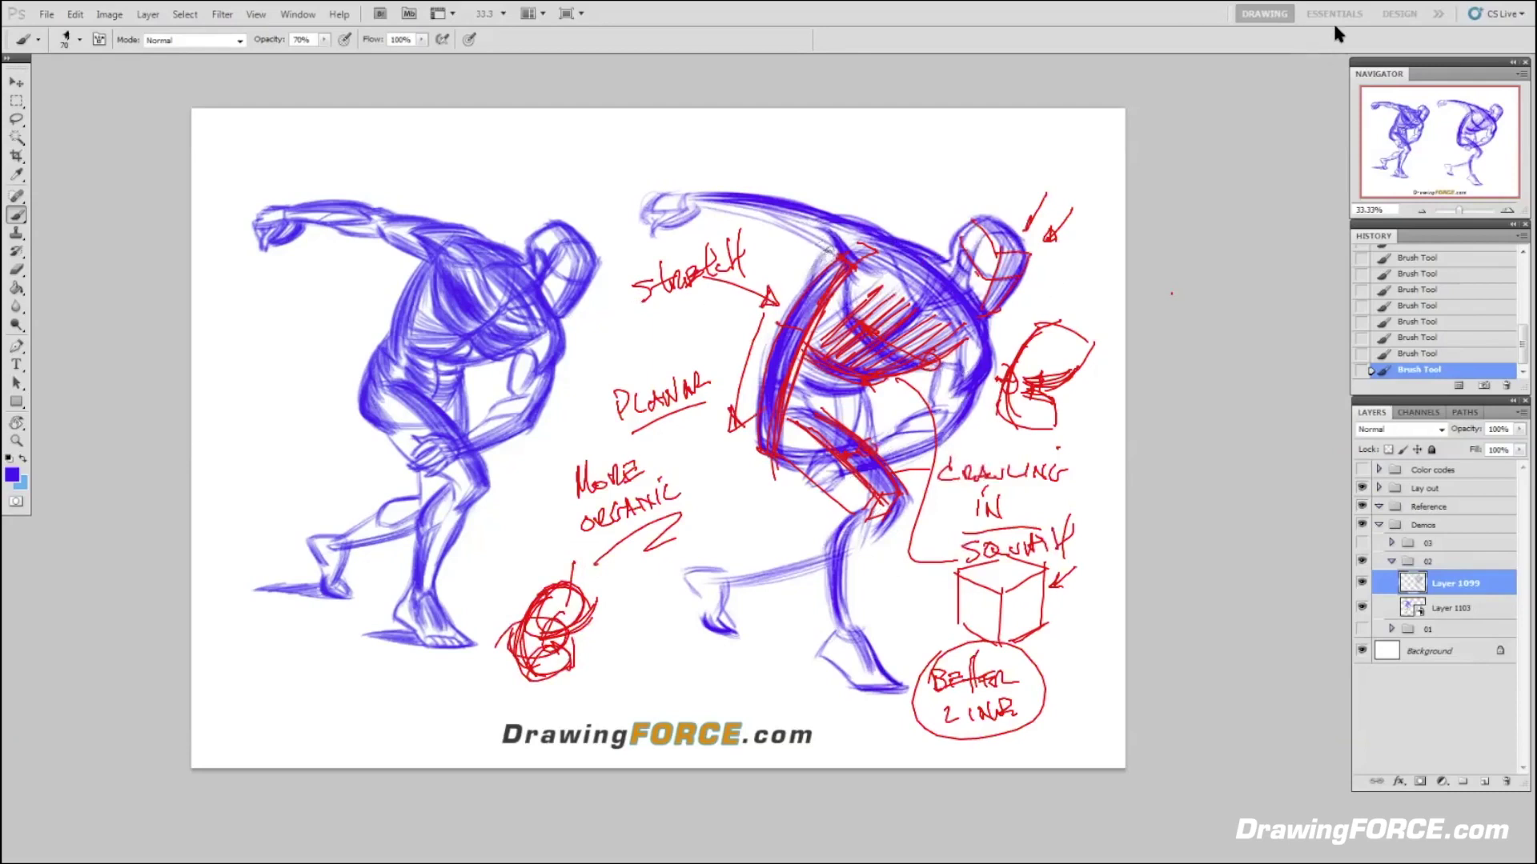
- Clear all the red annotations from the drawing
key("Escape")
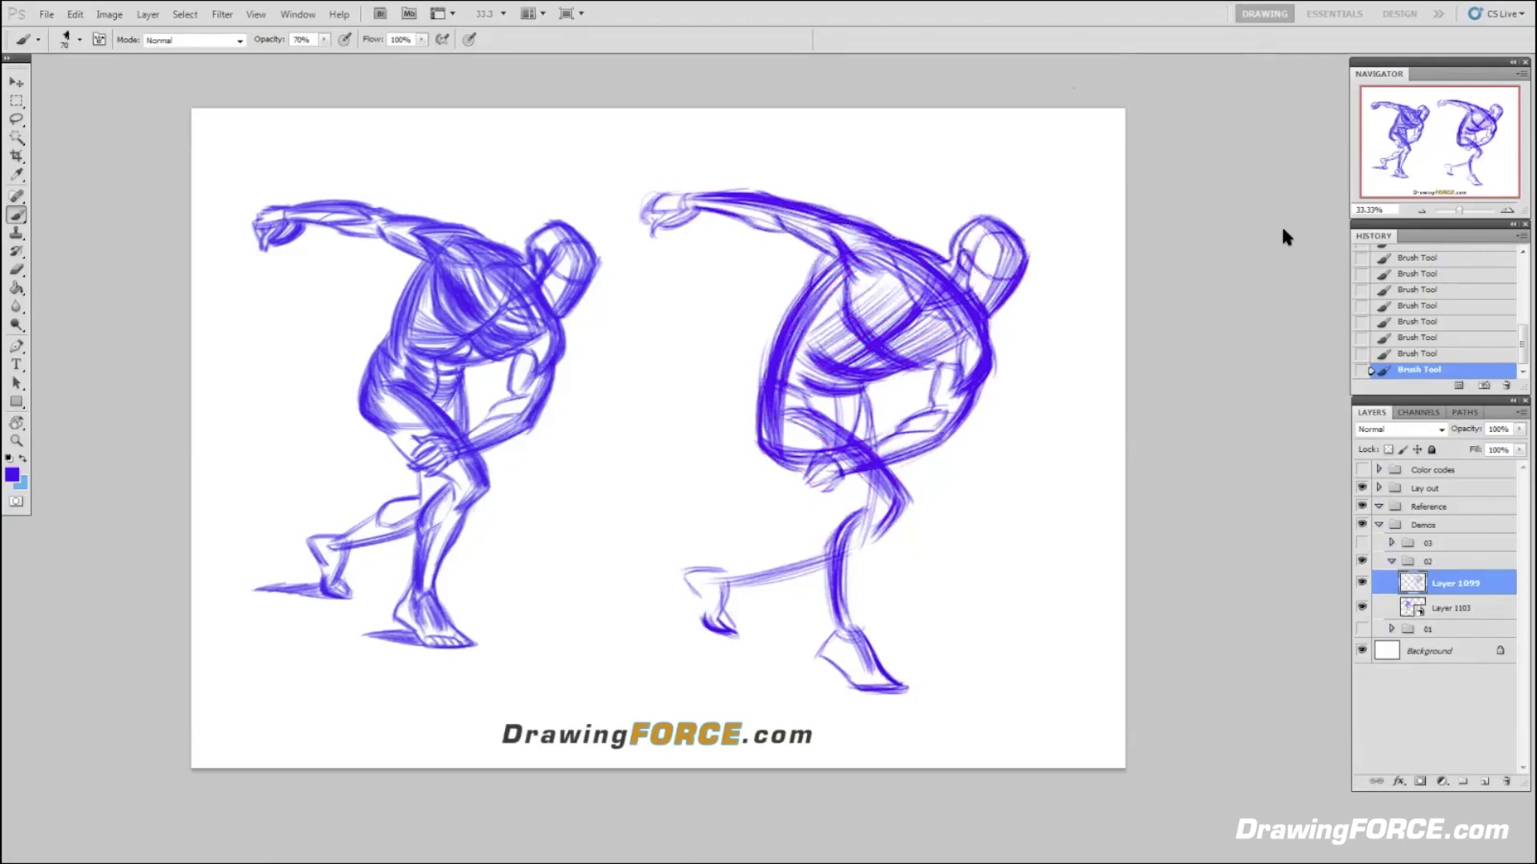
- Label the shoulder contour "LEADING EDGE" in red, with an arrow and a leader line pointing at it
mouse_move(1280, 311)
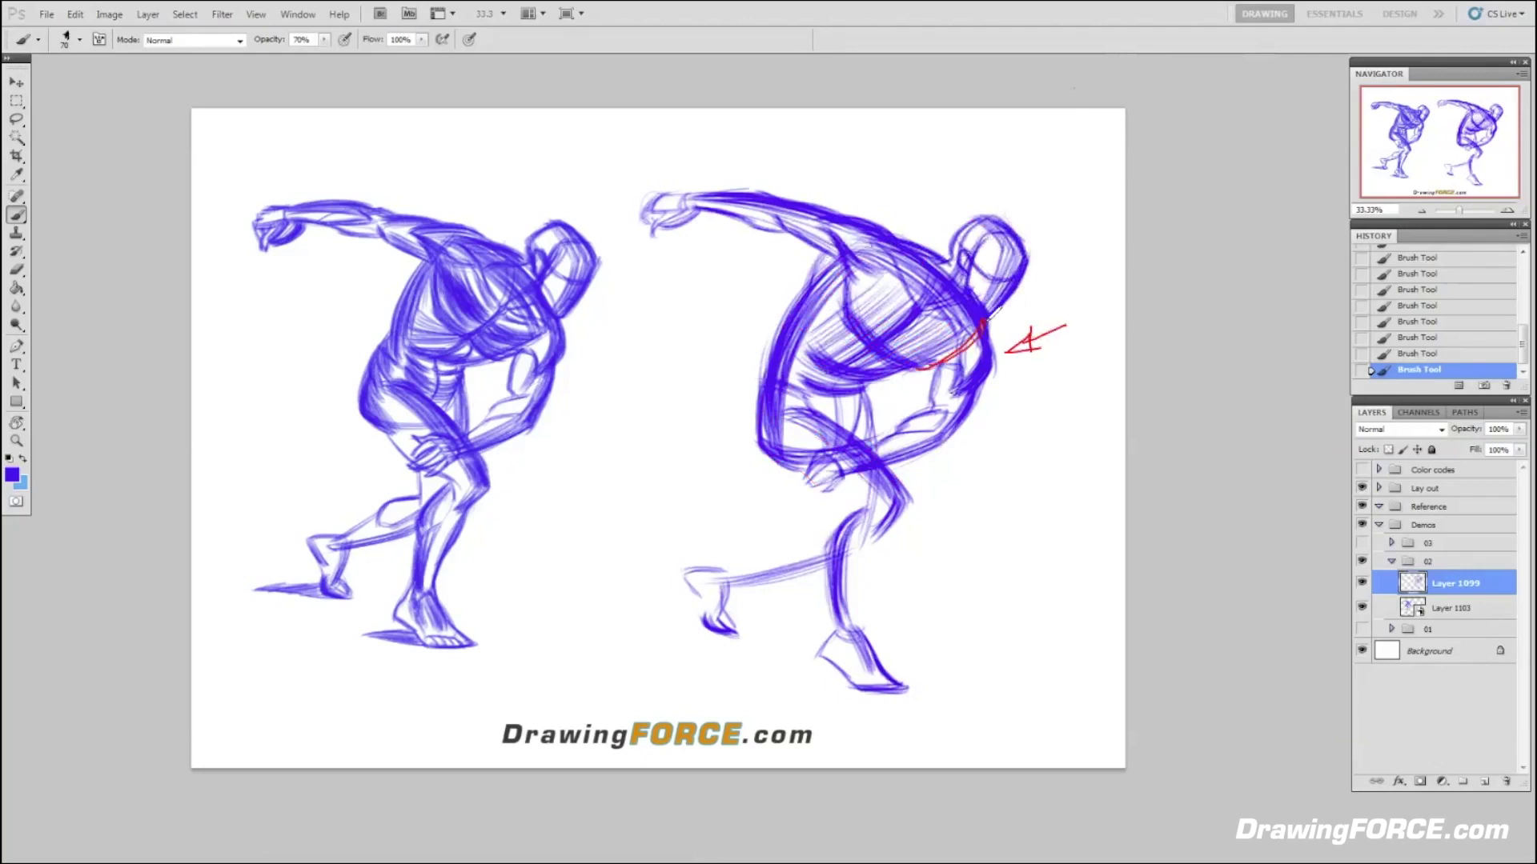
mouse_move(1032, 285)
left_mouse_down()
mouse_move(1055, 261)
mouse_move(1048, 273)
mouse_move(1080, 273)
mouse_move(1130, 249)
left_mouse_up()
mouse_move(1065, 299)
left_mouse_down()
mouse_move(1099, 284)
mouse_move(1145, 303)
left_mouse_up()
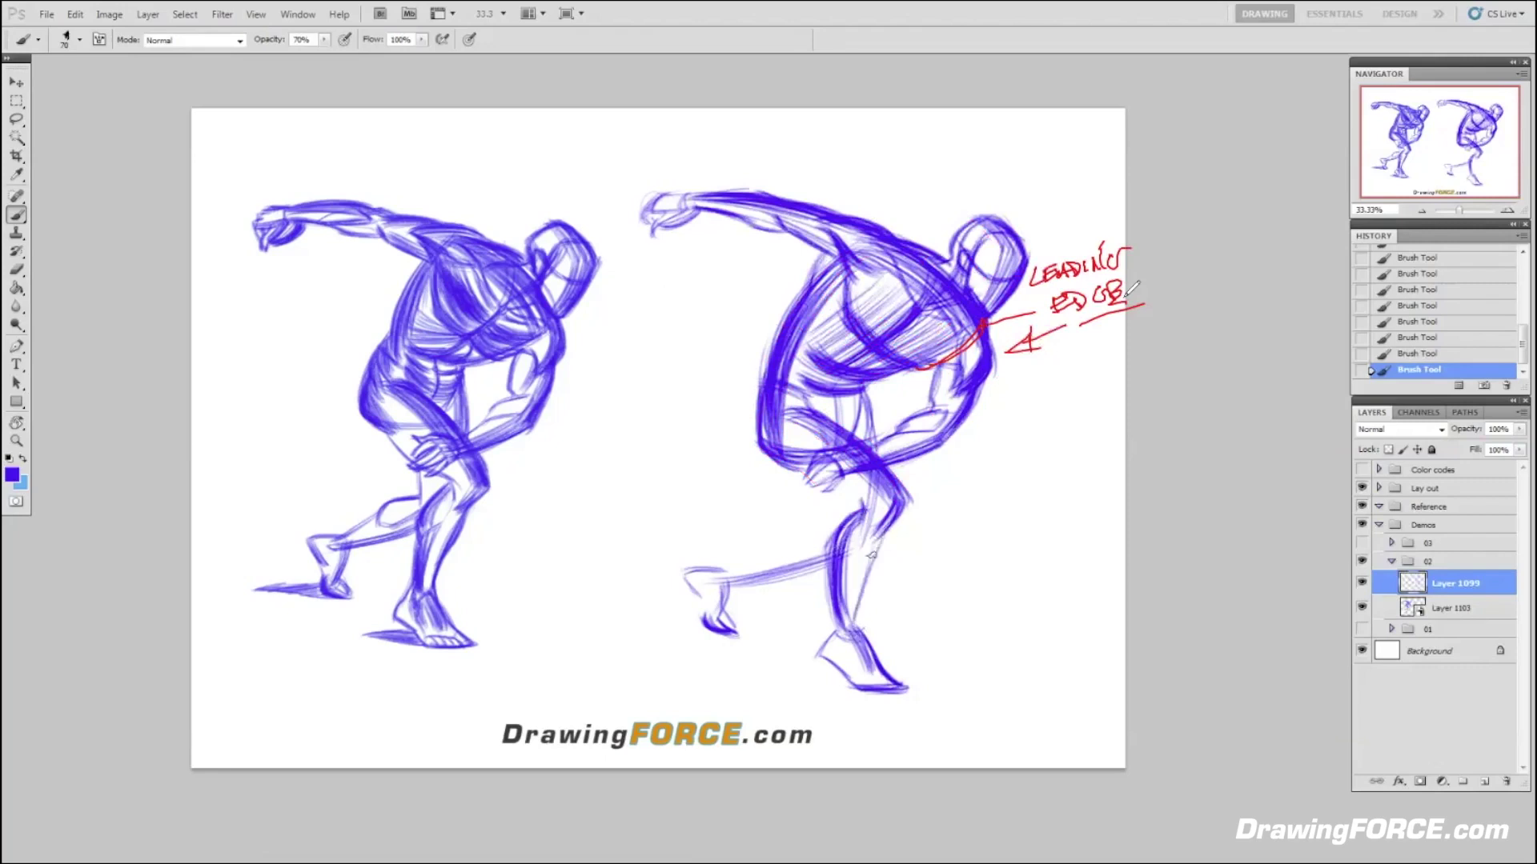
- Sketch a red force diagram between the two figures, with curved paths, arrows, circled turning points and a diagonal closing curve
mouse_move(676, 484)
left_mouse_down()
mouse_move(624, 466)
mouse_move(647, 365)
mouse_move(661, 378)
mouse_move(687, 353)
mouse_move(712, 417)
mouse_move(718, 405)
mouse_move(701, 436)
mouse_move(692, 416)
mouse_move(712, 392)
mouse_move(649, 437)
mouse_move(712, 394)
mouse_move(652, 451)
left_mouse_up()
mouse_move(659, 483)
left_mouse_down()
mouse_move(659, 444)
mouse_move(614, 424)
mouse_move(633, 474)
mouse_move(669, 362)
mouse_move(698, 405)
mouse_move(682, 394)
left_mouse_up()
mouse_move(660, 394)
left_mouse_down()
mouse_move(688, 395)
mouse_move(686, 420)
mouse_move(711, 391)
mouse_move(729, 428)
left_mouse_up()
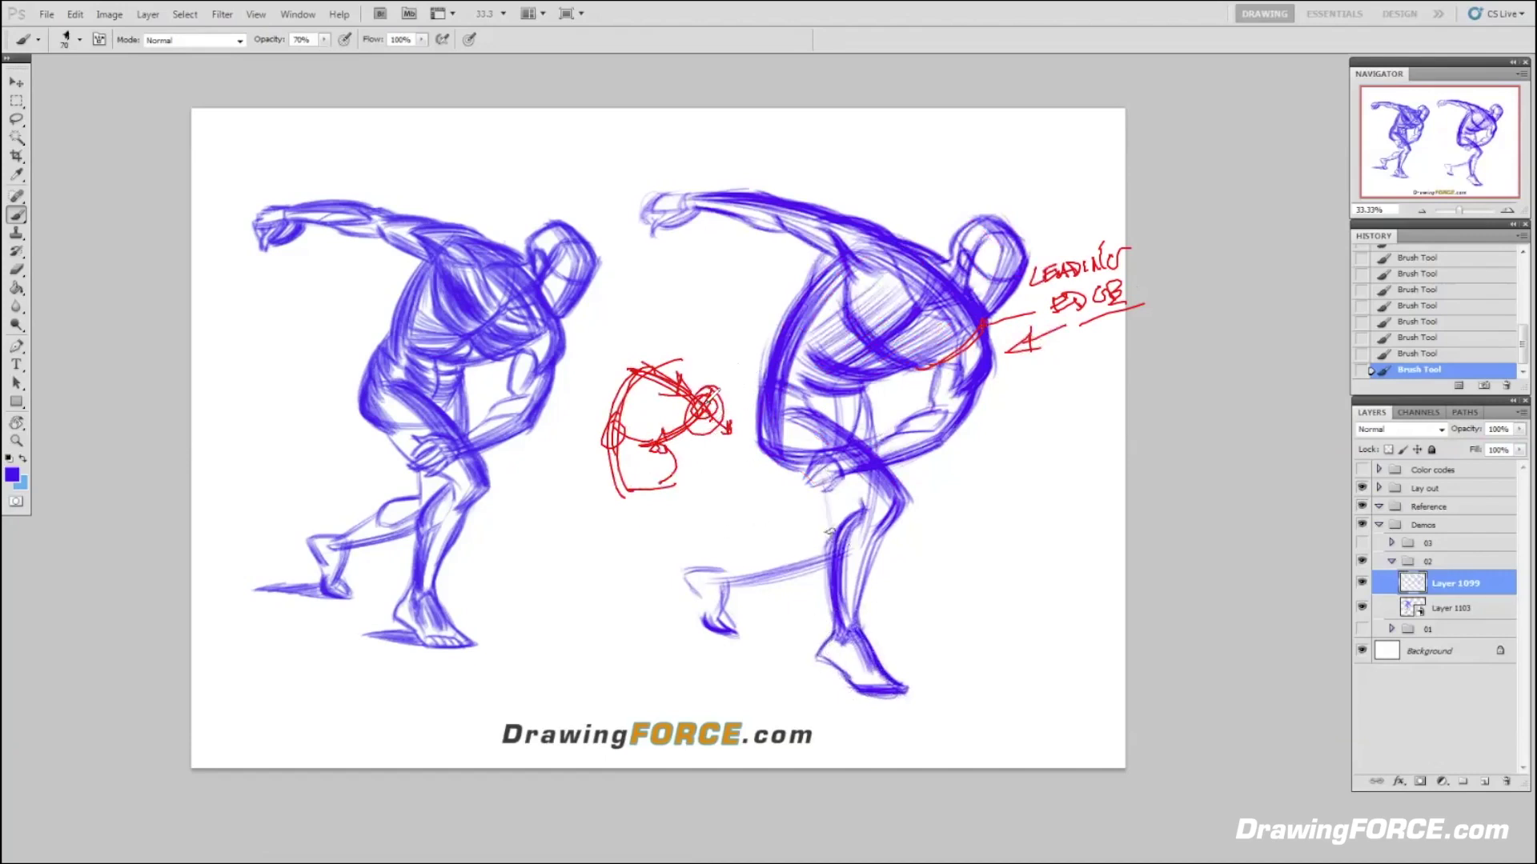
mouse_move(612, 493)
left_mouse_down()
mouse_move(684, 434)
mouse_move(585, 499)
left_mouse_up()
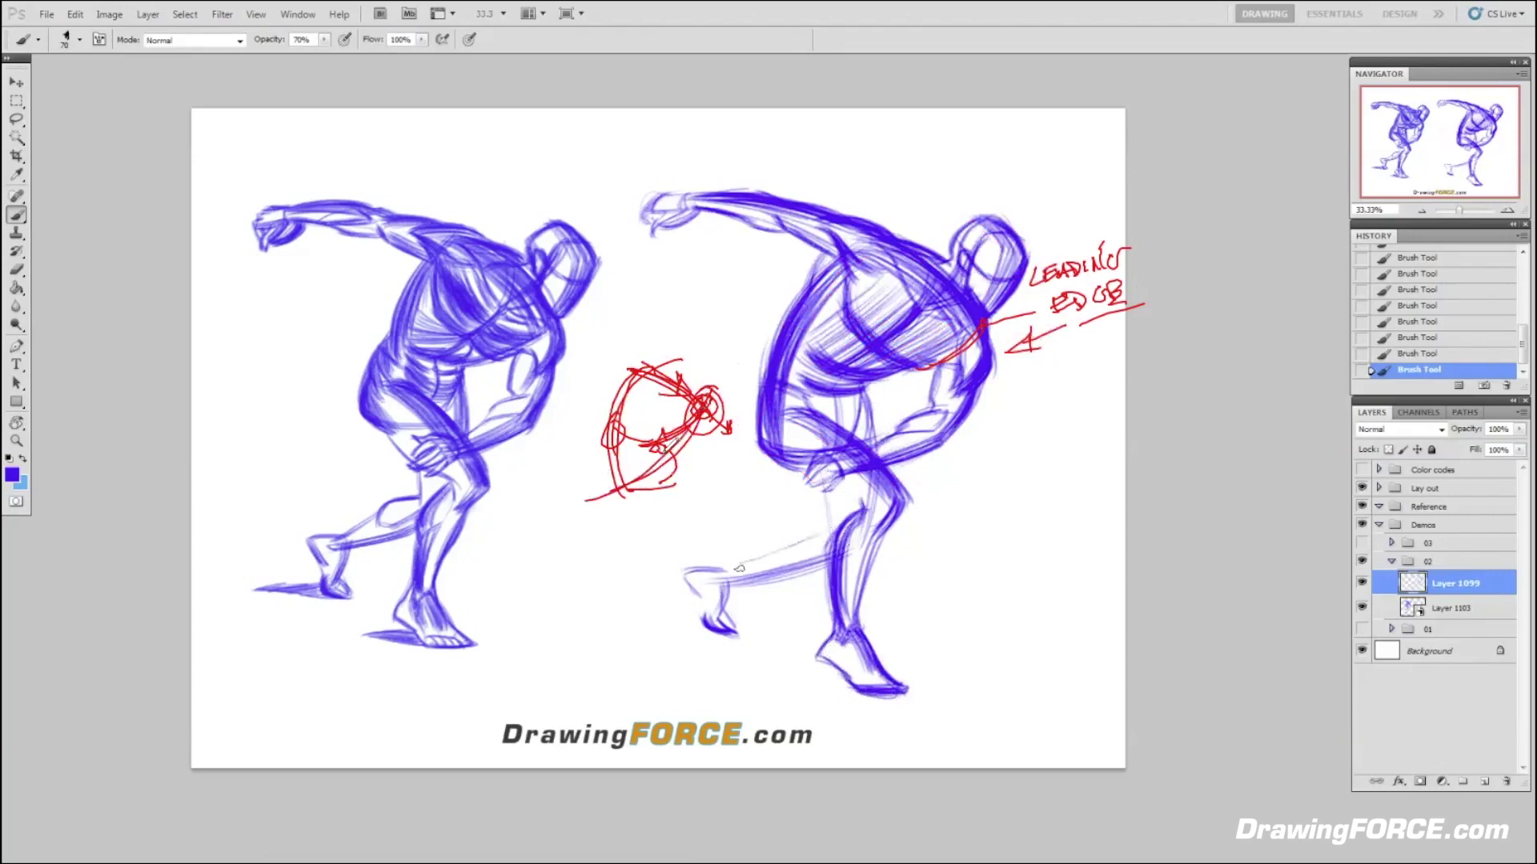
left_click_drag(695, 421, 587, 491)
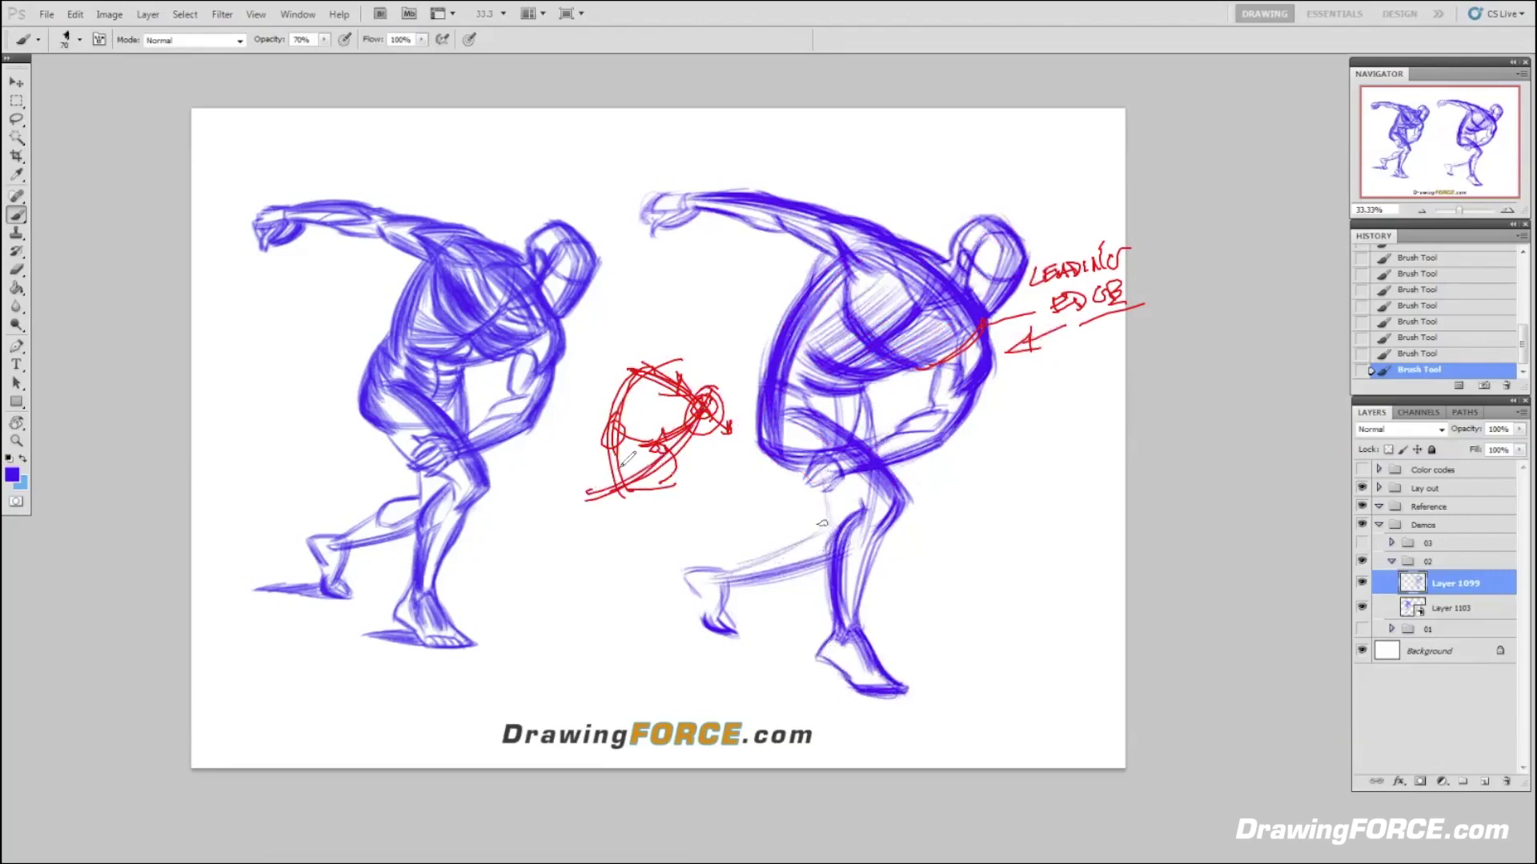
- Sketch the upper contour and calf form of the trailing lower leg in blue
left_click_drag(824, 527, 783, 537)
left_click_drag(778, 558, 818, 551)
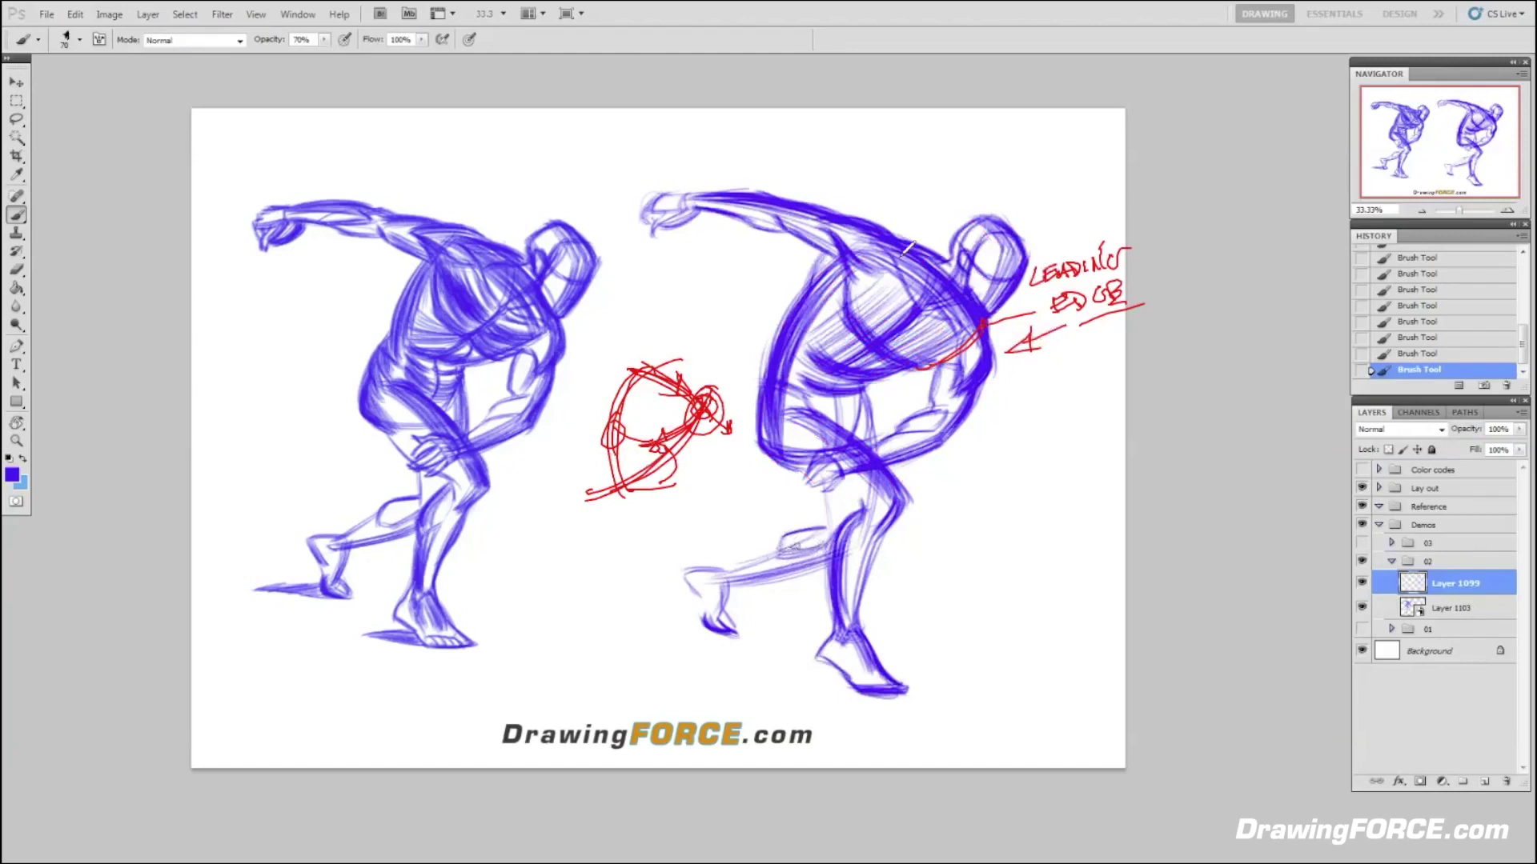
- Trace the force curve through both arms in red, circle the raised hand, and hatch the bow shape between the arms with an arrowhead at the shoulder
mouse_move(679, 181)
left_mouse_down()
mouse_move(886, 239)
mouse_move(990, 348)
mouse_move(985, 312)
mouse_move(976, 346)
mouse_move(860, 476)
mouse_move(704, 210)
mouse_move(1004, 348)
mouse_move(988, 414)
left_mouse_up()
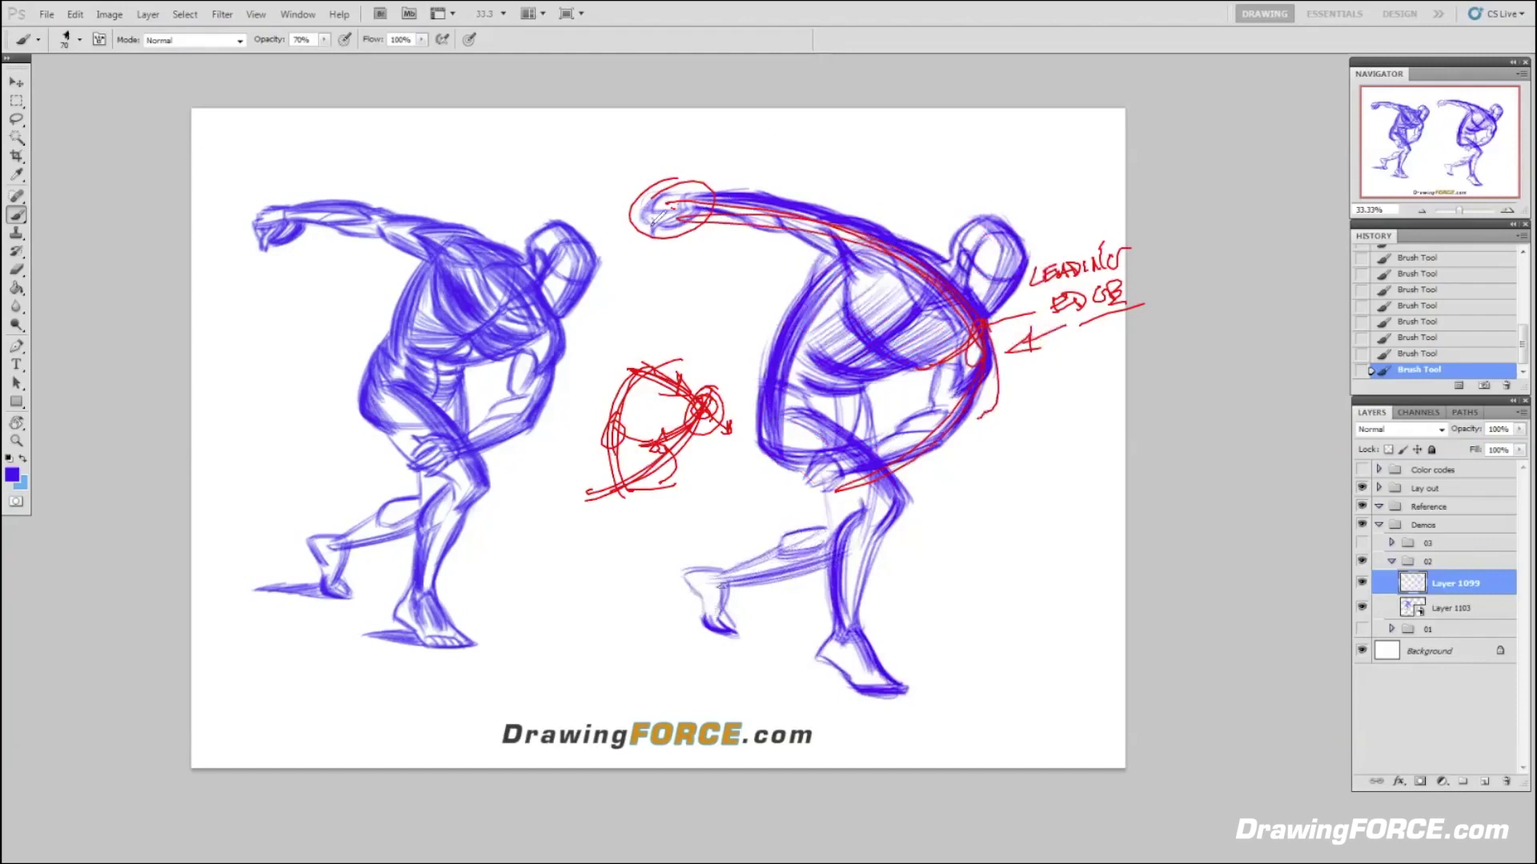
mouse_move(676, 207)
left_mouse_down()
mouse_move(548, 218)
mouse_move(582, 221)
left_mouse_up()
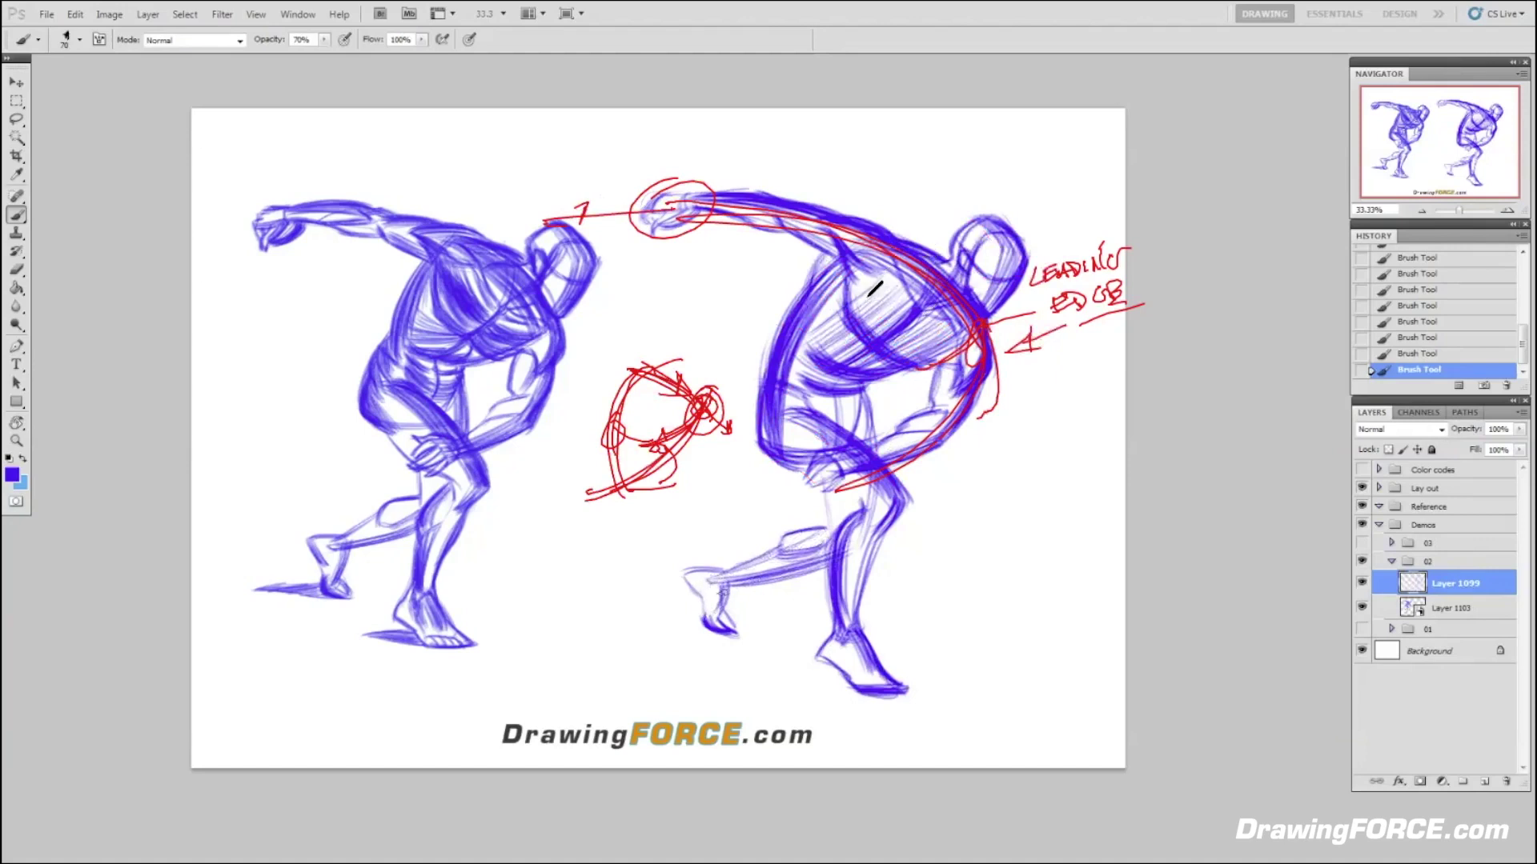
mouse_move(805, 232)
left_mouse_down()
mouse_move(877, 432)
mouse_move(870, 468)
left_mouse_up()
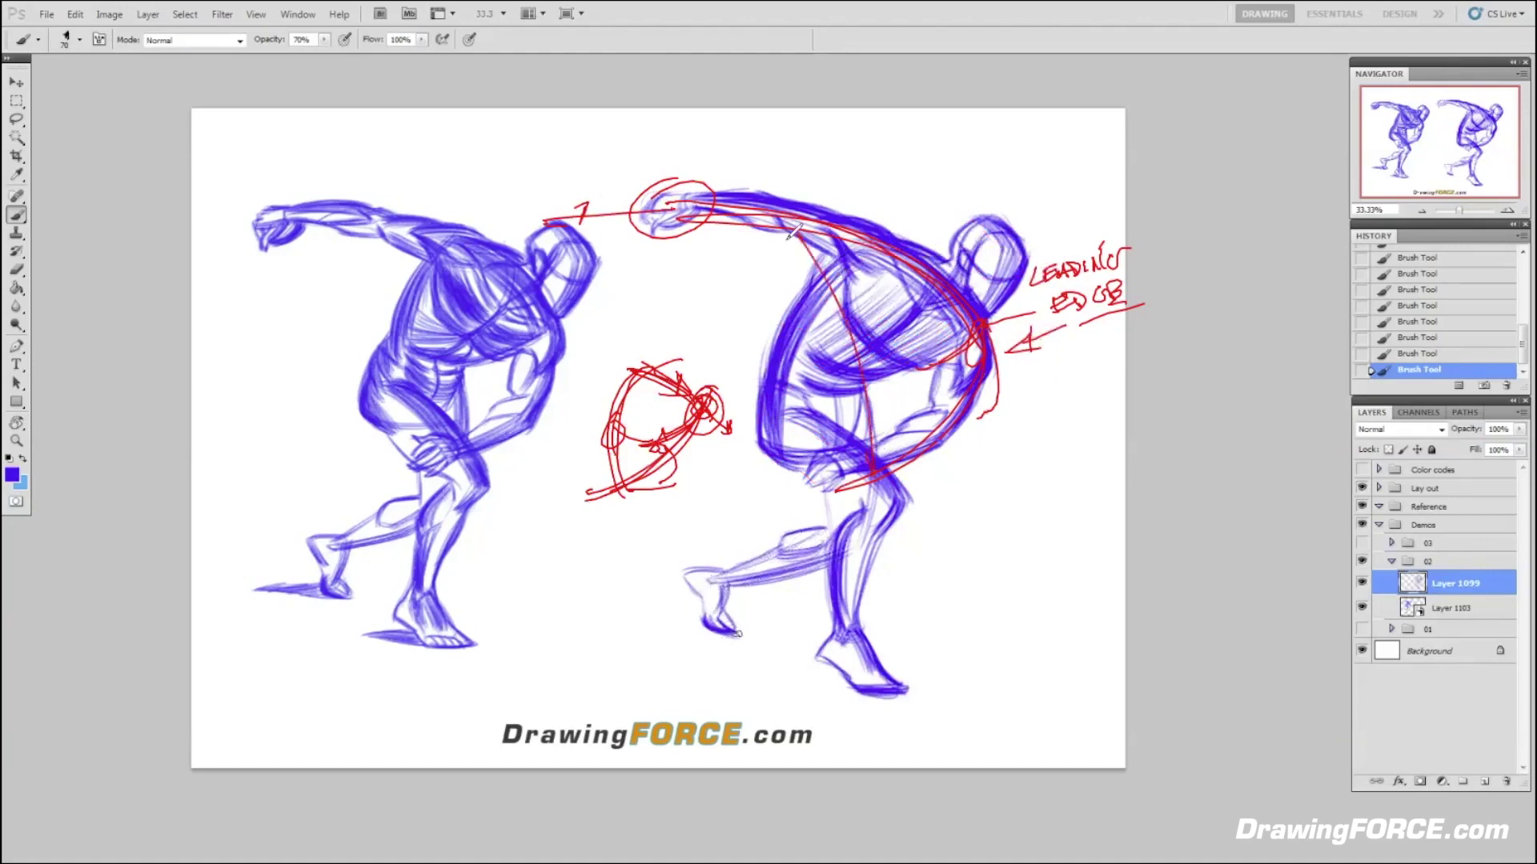
mouse_move(1007, 350)
left_mouse_down()
mouse_move(822, 526)
mouse_move(1067, 344)
mouse_move(814, 226)
mouse_move(905, 434)
mouse_move(858, 310)
mouse_move(888, 420)
mouse_move(910, 422)
mouse_move(879, 284)
mouse_move(946, 411)
mouse_move(978, 378)
mouse_move(970, 307)
mouse_move(994, 362)
mouse_move(995, 309)
mouse_move(1011, 355)
left_mouse_up()
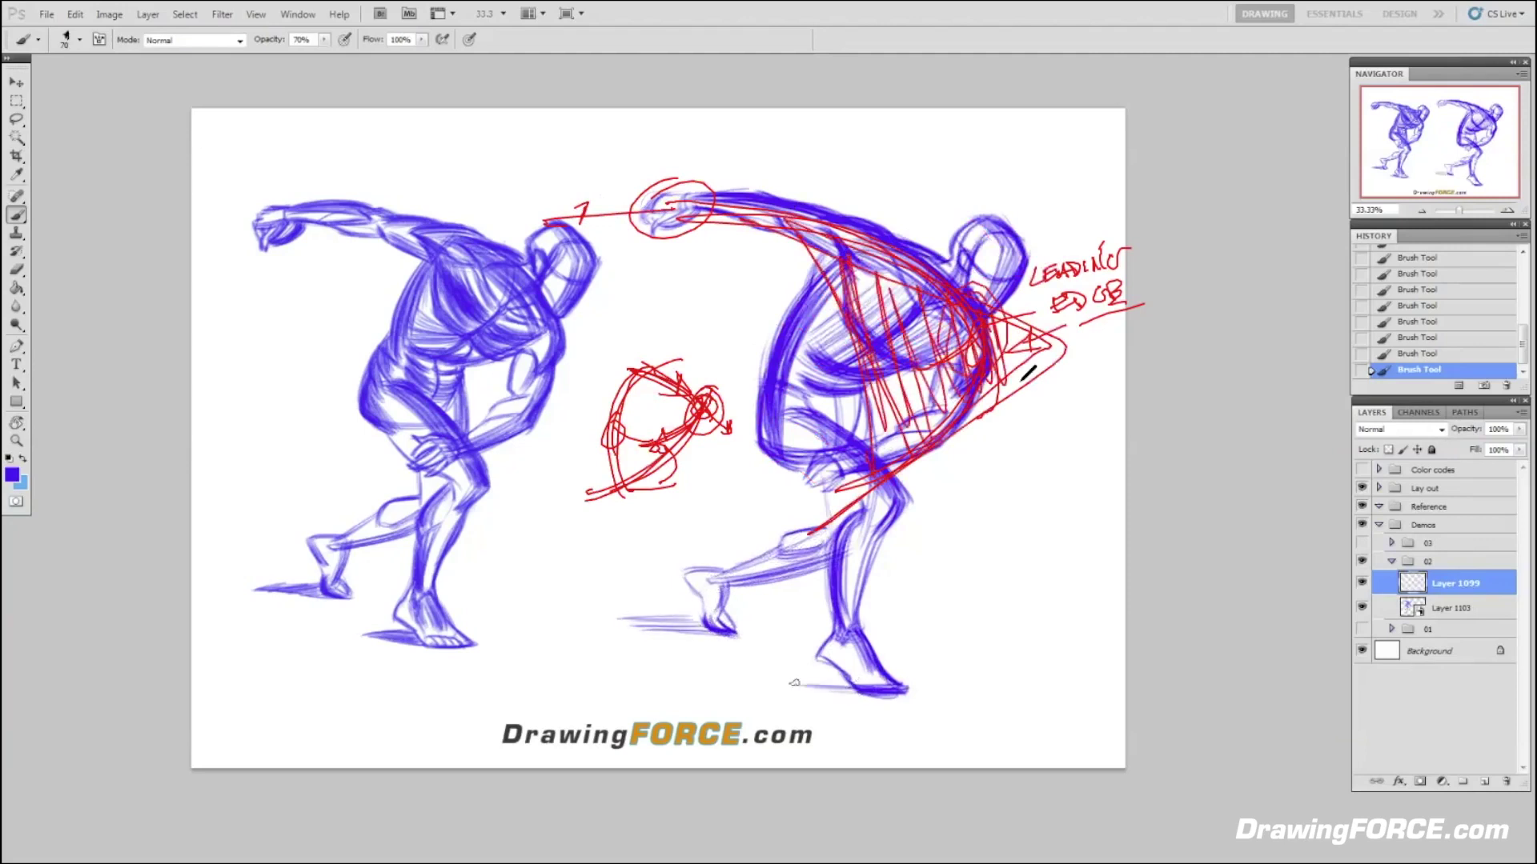
- Hatch a blue ground shadow behind the planted front foot
mouse_move(794, 682)
left_mouse_down()
mouse_move(852, 675)
mouse_move(797, 681)
mouse_move(854, 678)
mouse_move(801, 670)
left_mouse_up()
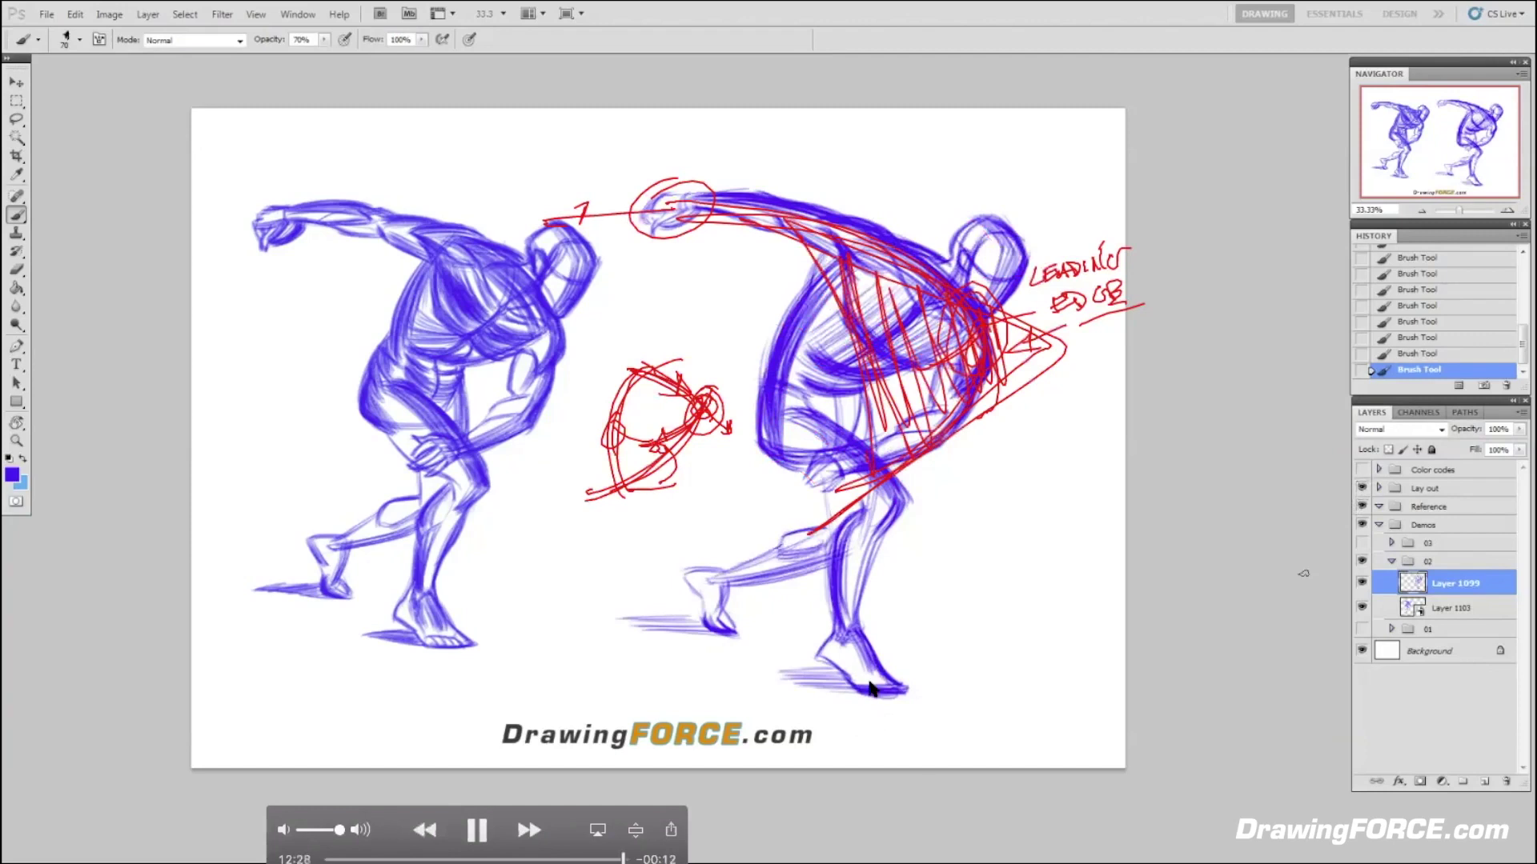
- Scale the redrawn figure down slightly with Free Transform, and clear the red annotations over it
key("ctrl+t")
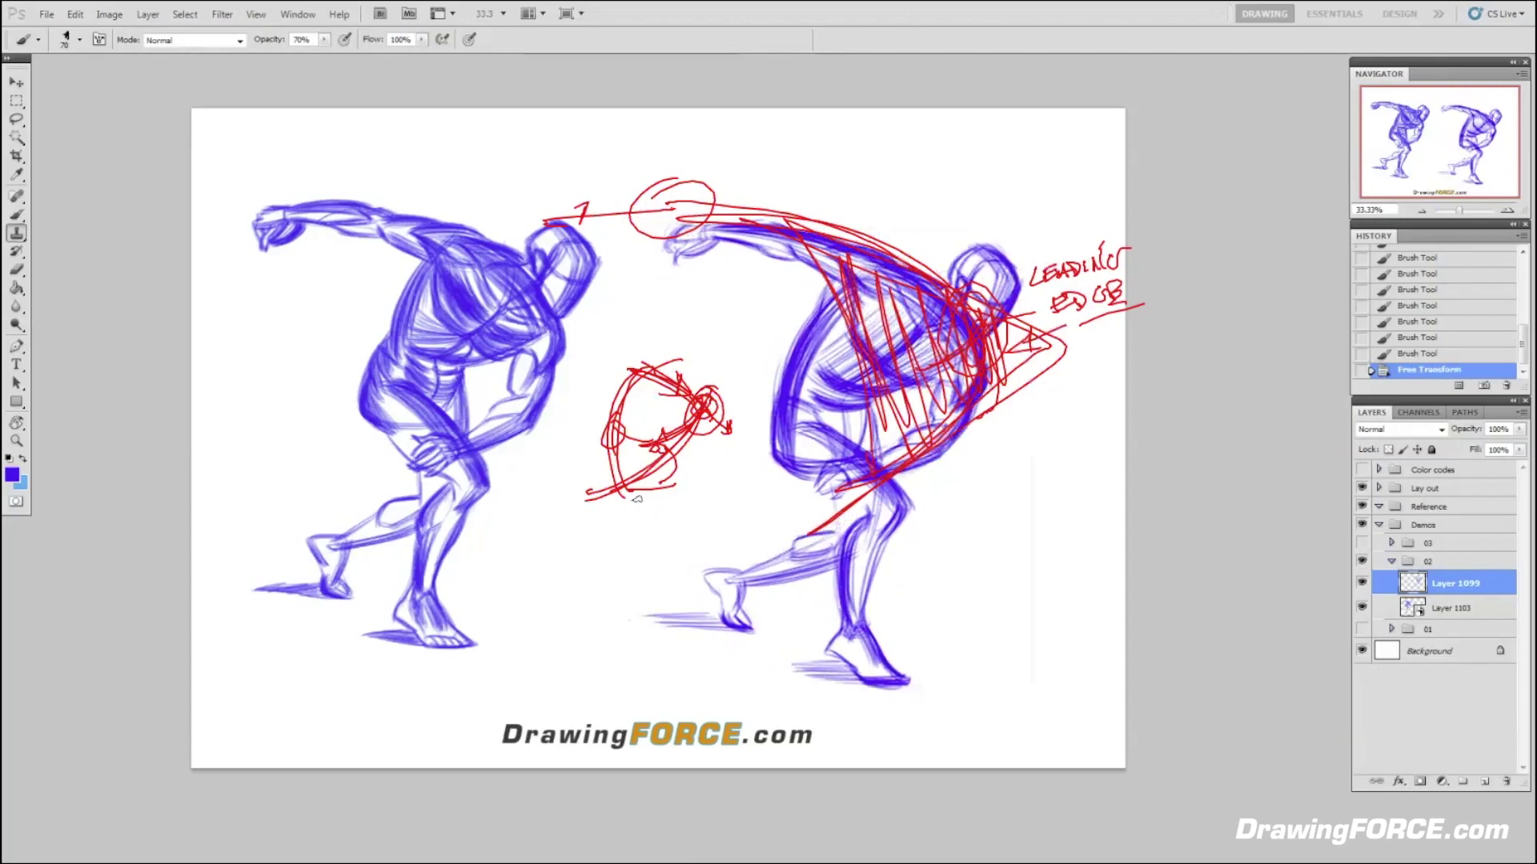
key("Escape")
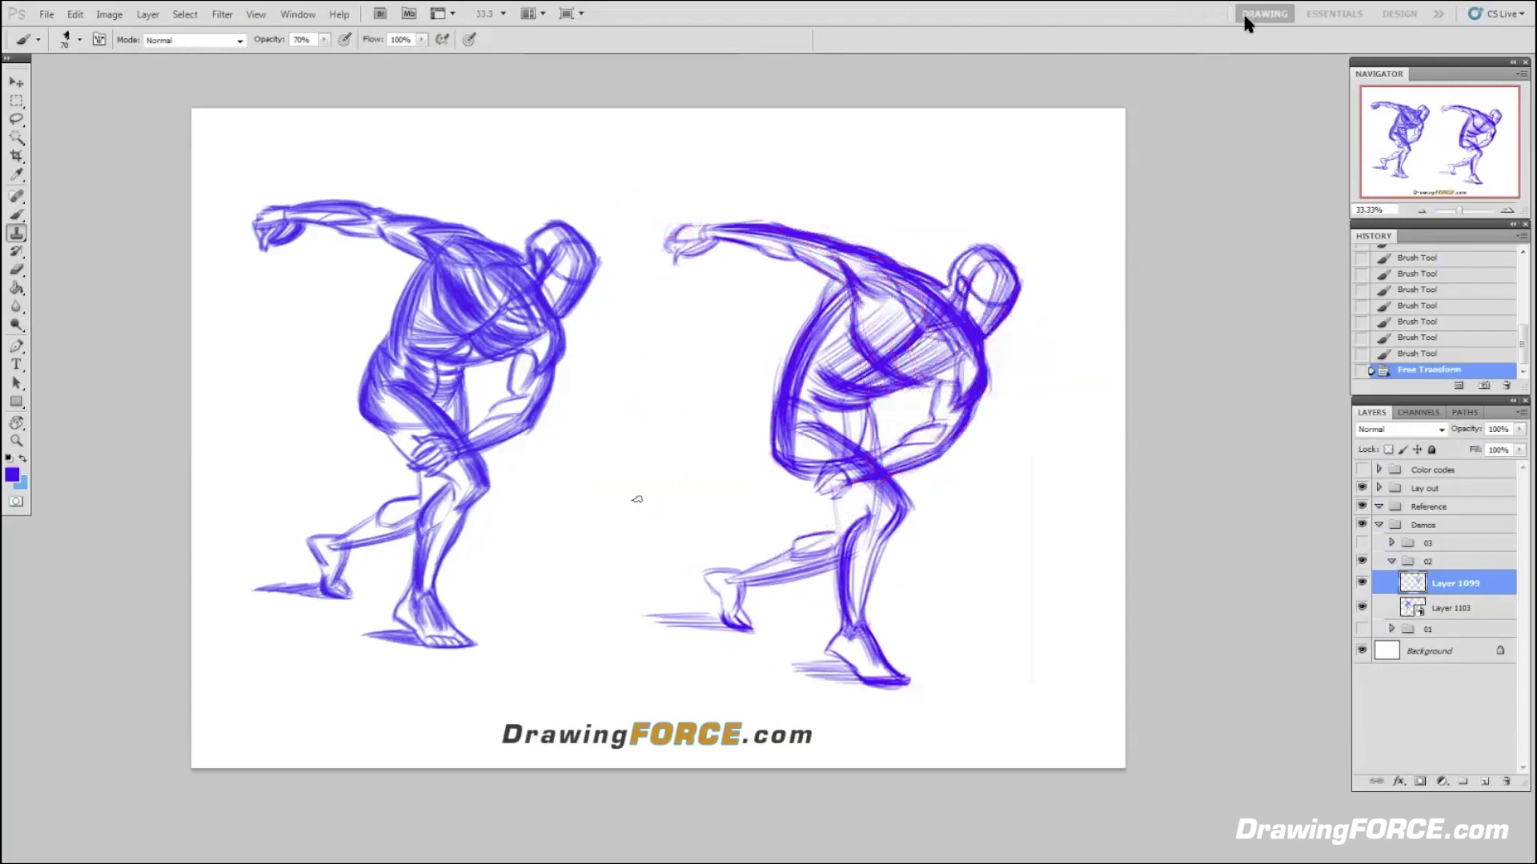